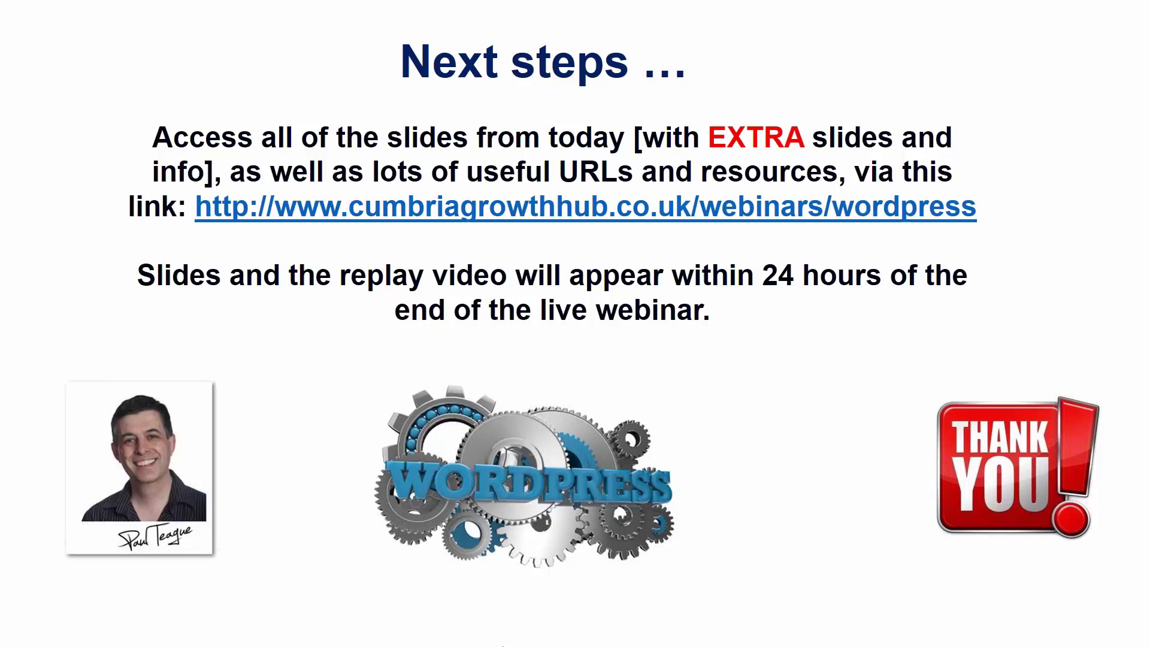
Step: Advance to the Forthcoming Wordpress Courses slide, end the slideshow, and minimize PowerPoint
{"action": "left_click", "coordinate": [771, 547]}
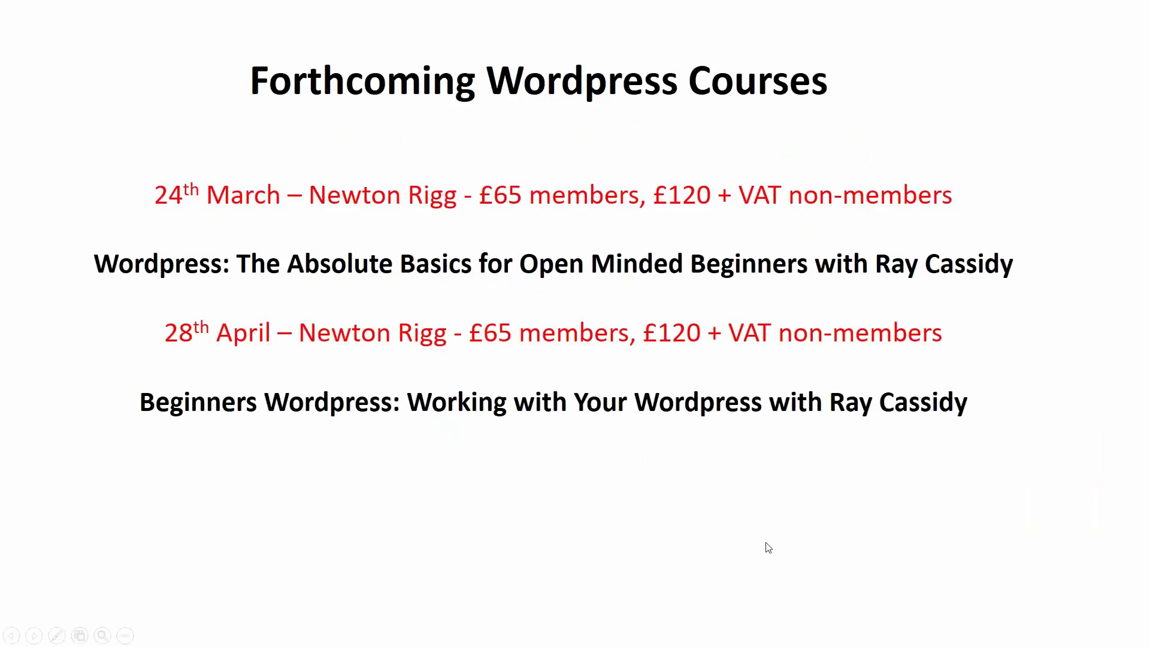
{"action": "right_click", "coordinate": [776, 509]}
{"action": "left_click", "coordinate": [782, 500]}
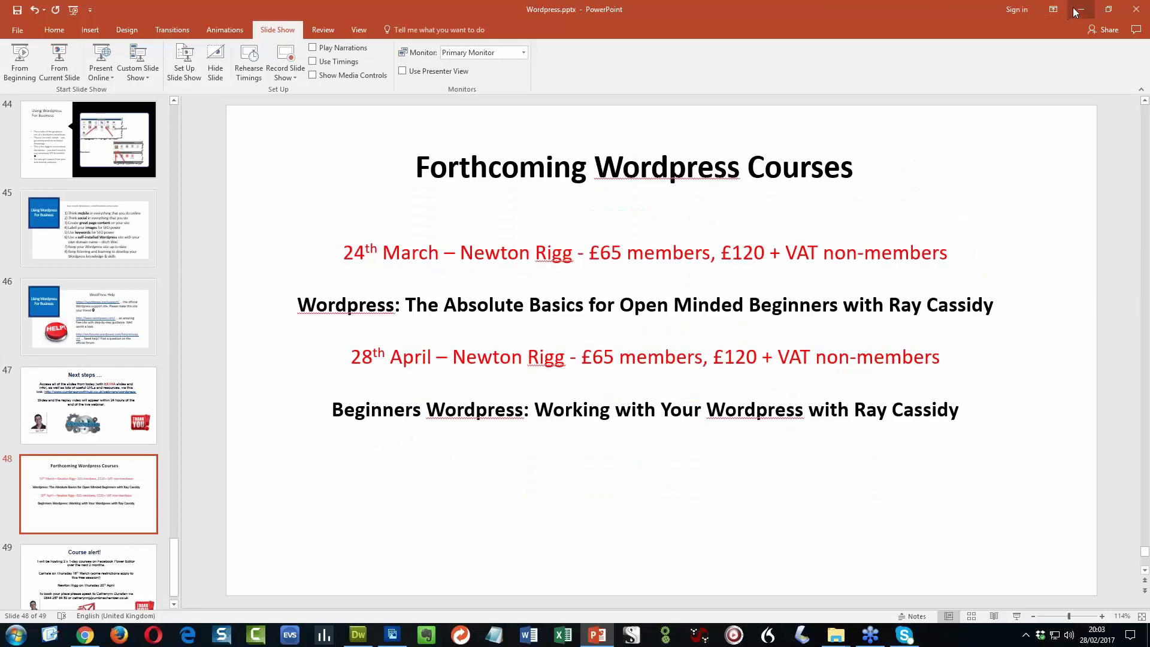
{"action": "left_click", "coordinate": [1079, 9]}
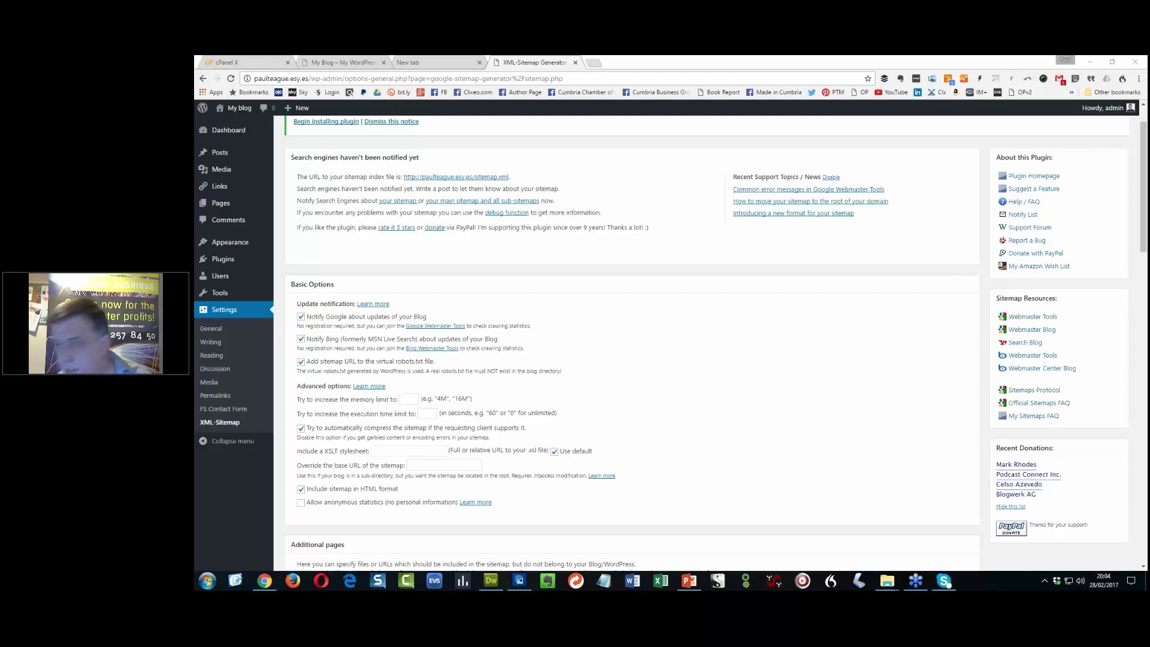
Step: Search Google for 'wp3d' in a new tab and open the wp3dmodels.com result
{"action": "left_click", "coordinate": [601, 69]}
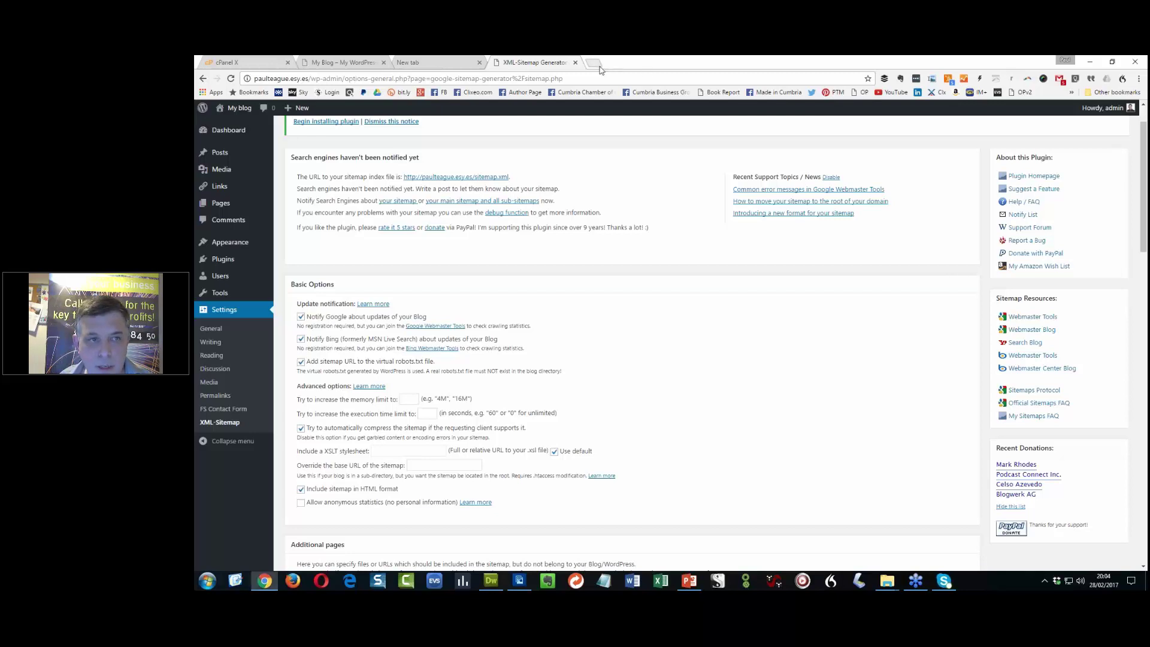
{"action": "left_click", "coordinate": [593, 63]}
{"action": "type", "text": "wp3d&oq=wp3d&aqs=chrome..69i57.1128j0j1&sourceid=chrome&ie=UTF-8"}
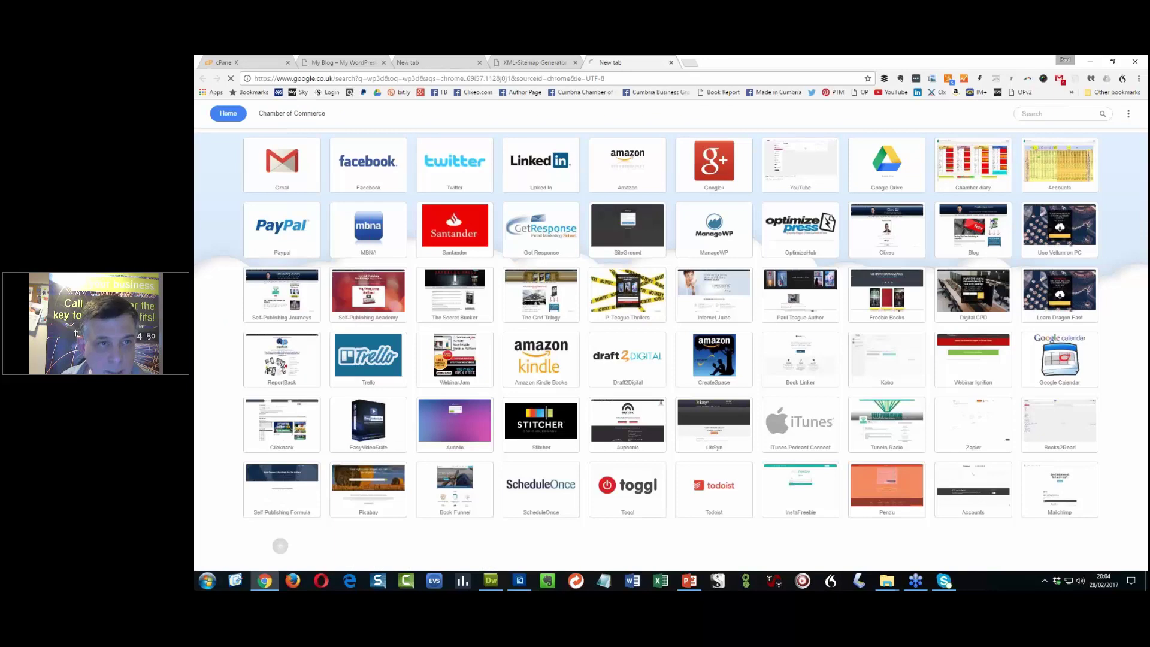
{"action": "key", "text": "Return"}
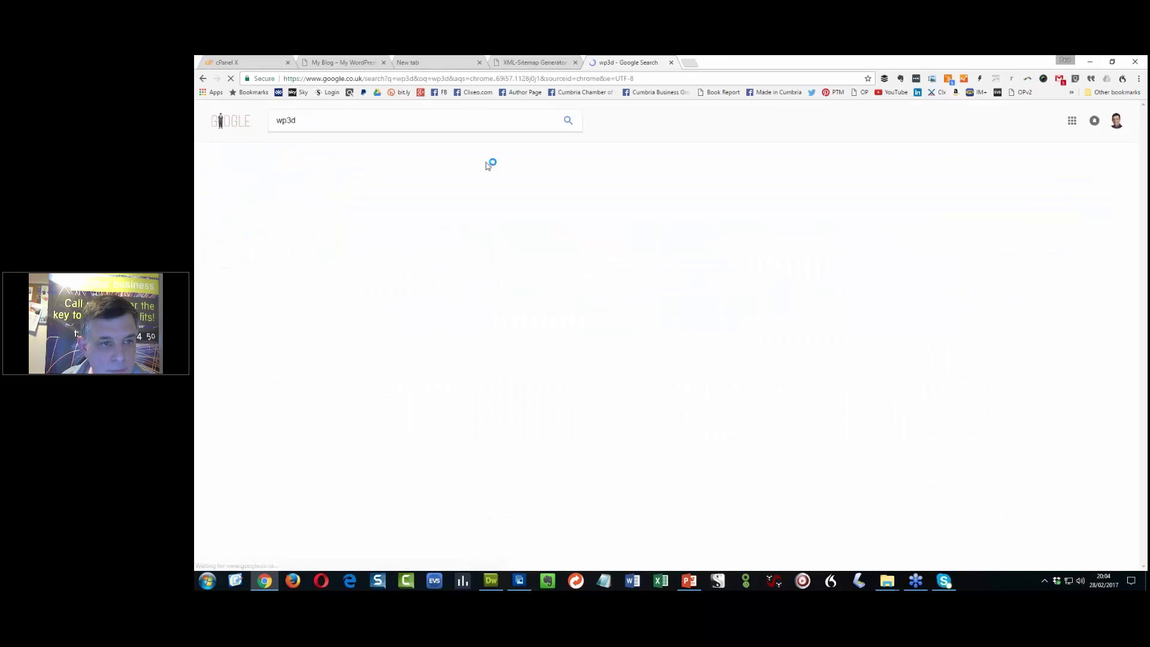
{"action": "left_click", "coordinate": [373, 191]}
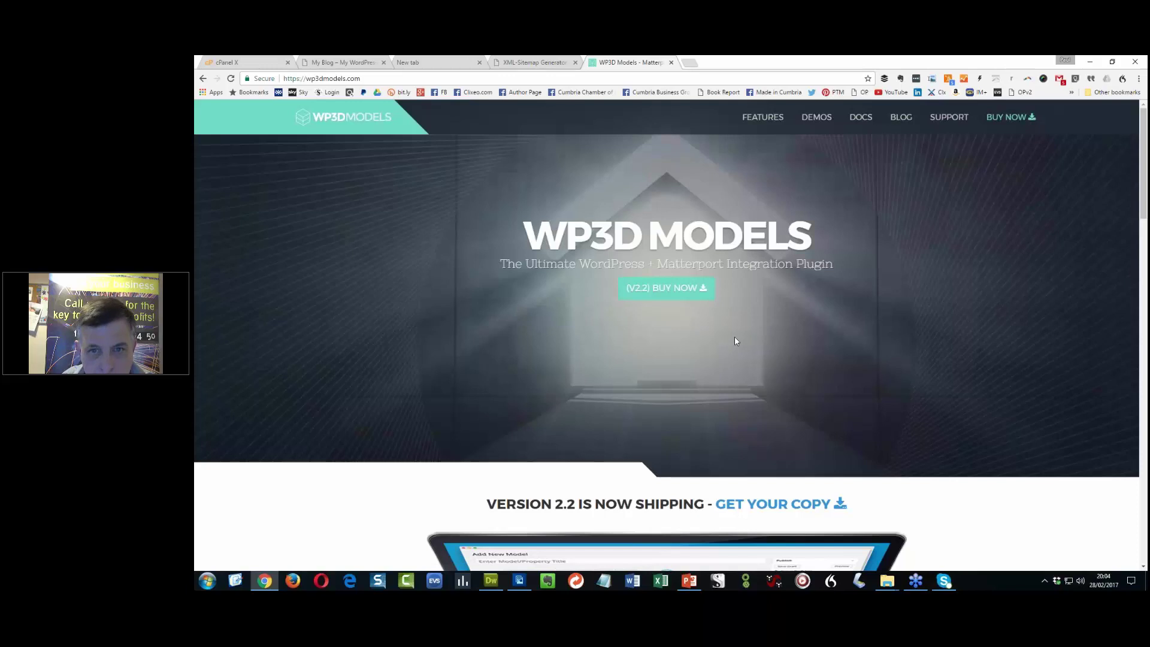
Step: Highlight part of the hero subtitle, then scroll down the homepage and back up
{"action": "left_click_drag", "start_coordinate": [749, 264], "coordinate": [829, 266]}
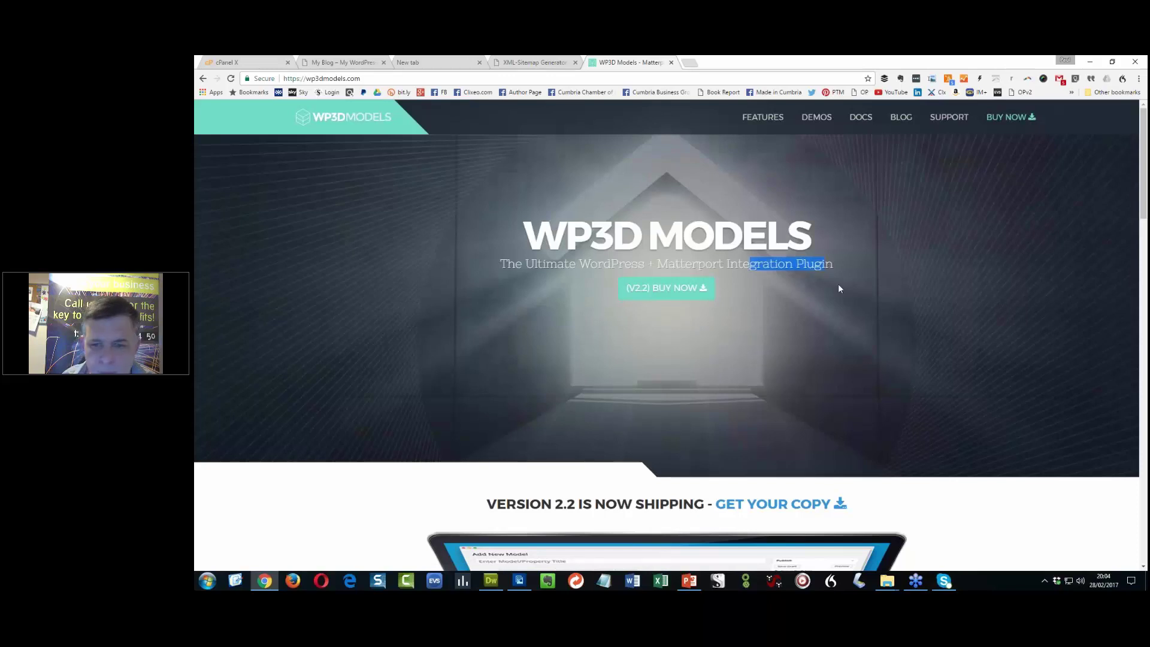
{"action": "scroll", "coordinate": [840, 287], "scroll_direction": "down", "scroll_amount": 1}
{"action": "scroll", "coordinate": [841, 290], "scroll_direction": "down", "scroll_amount": 4}
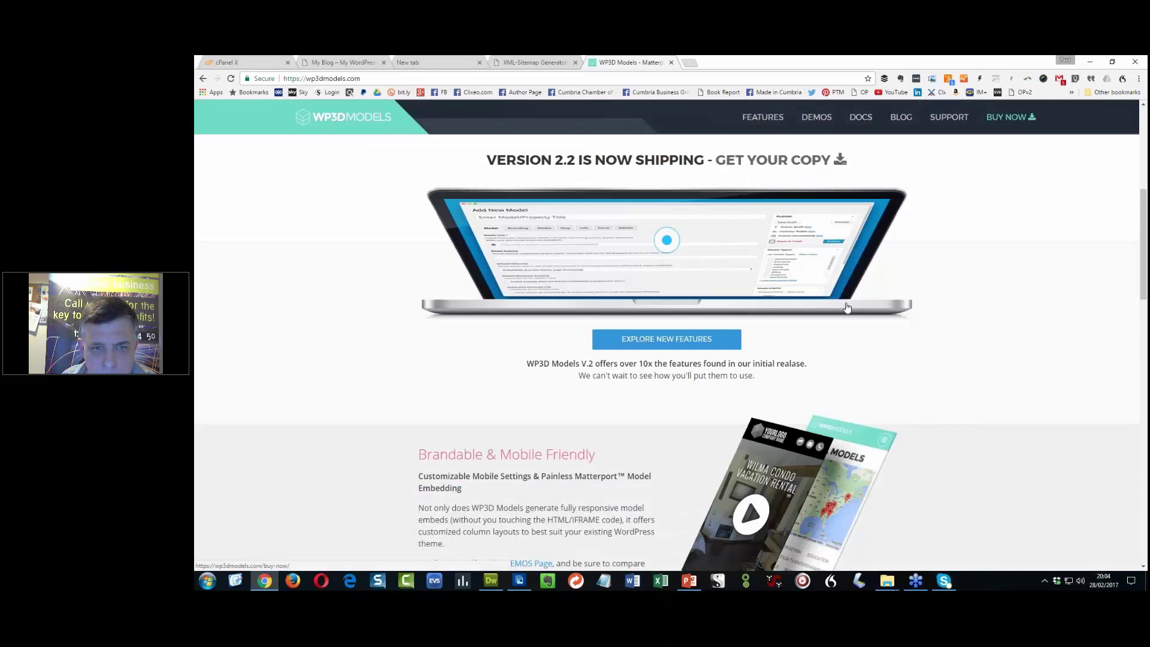
{"action": "scroll", "coordinate": [847, 307], "scroll_direction": "down", "scroll_amount": 3}
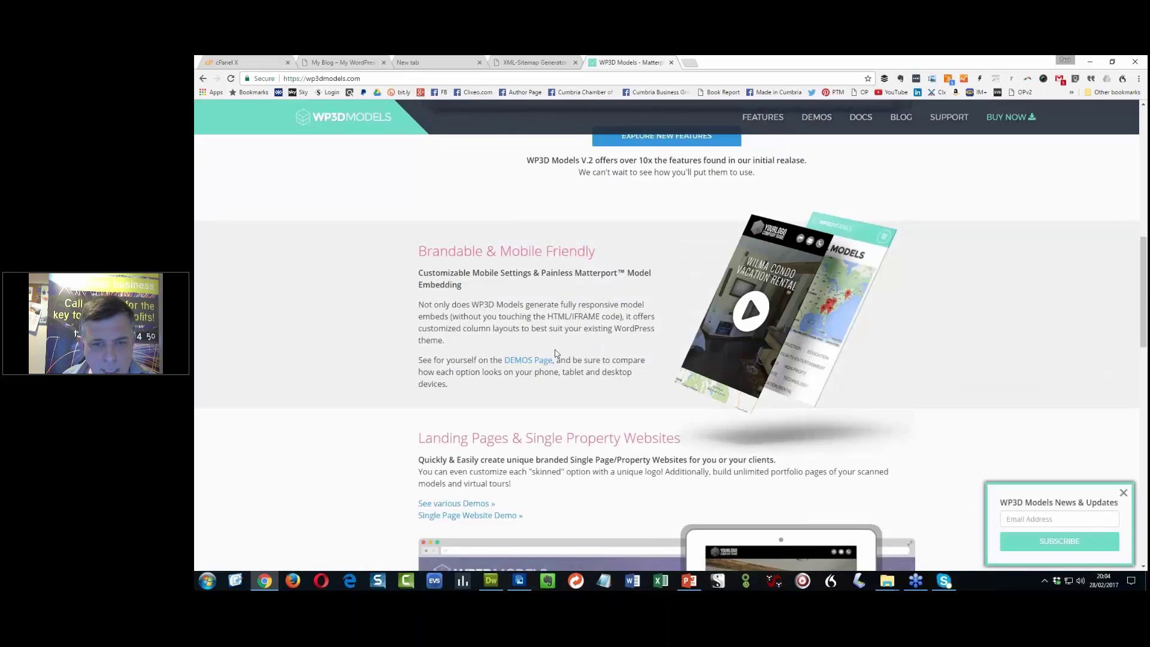
{"action": "scroll", "coordinate": [555, 353], "scroll_direction": "down", "scroll_amount": 6}
{"action": "scroll", "coordinate": [623, 424], "scroll_direction": "down", "scroll_amount": 10}
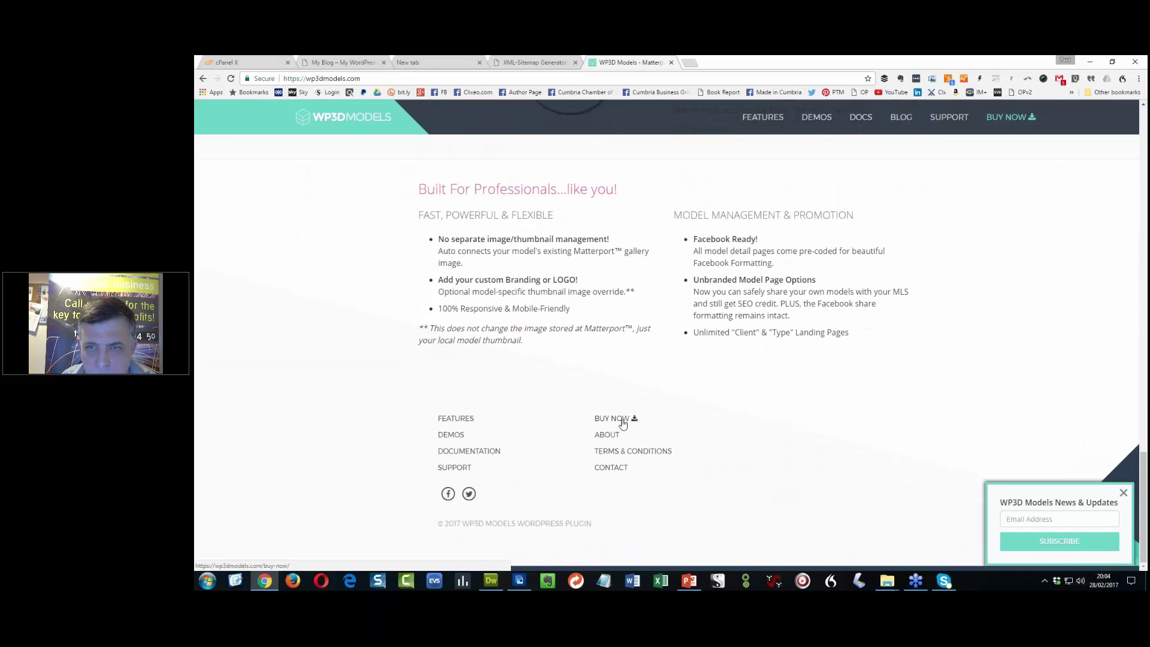
{"action": "scroll", "coordinate": [623, 423], "scroll_direction": "up", "scroll_amount": 5}
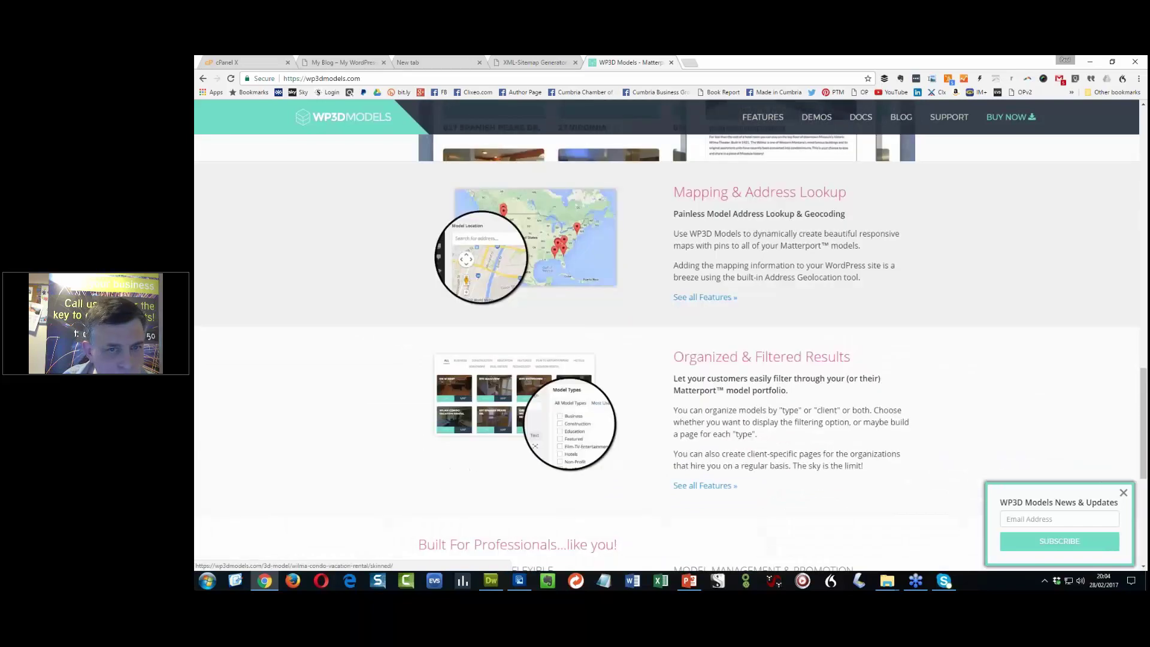
{"action": "scroll", "coordinate": [667, 287], "scroll_direction": "up", "scroll_amount": 10}
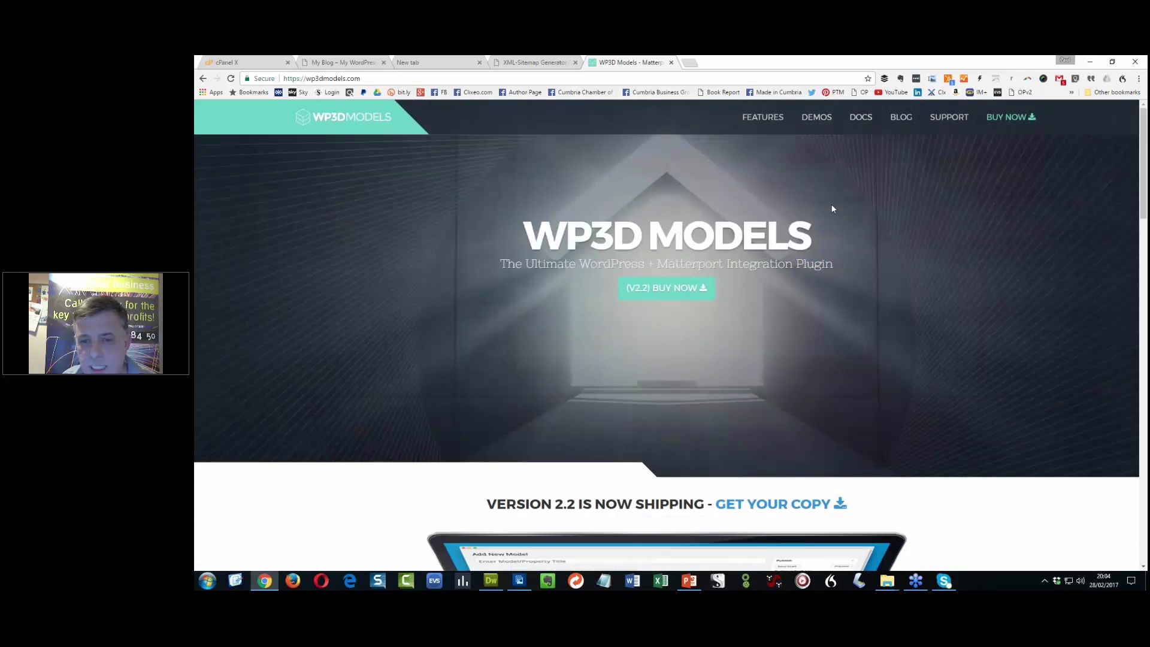
Step: Scroll down the WP3D Models homepage and back to the top banner, highlighting subtitle text
{"action": "scroll", "coordinate": [833, 208], "scroll_direction": "down", "scroll_amount": 1}
{"action": "scroll", "coordinate": [833, 209], "scroll_direction": "down", "scroll_amount": 9}
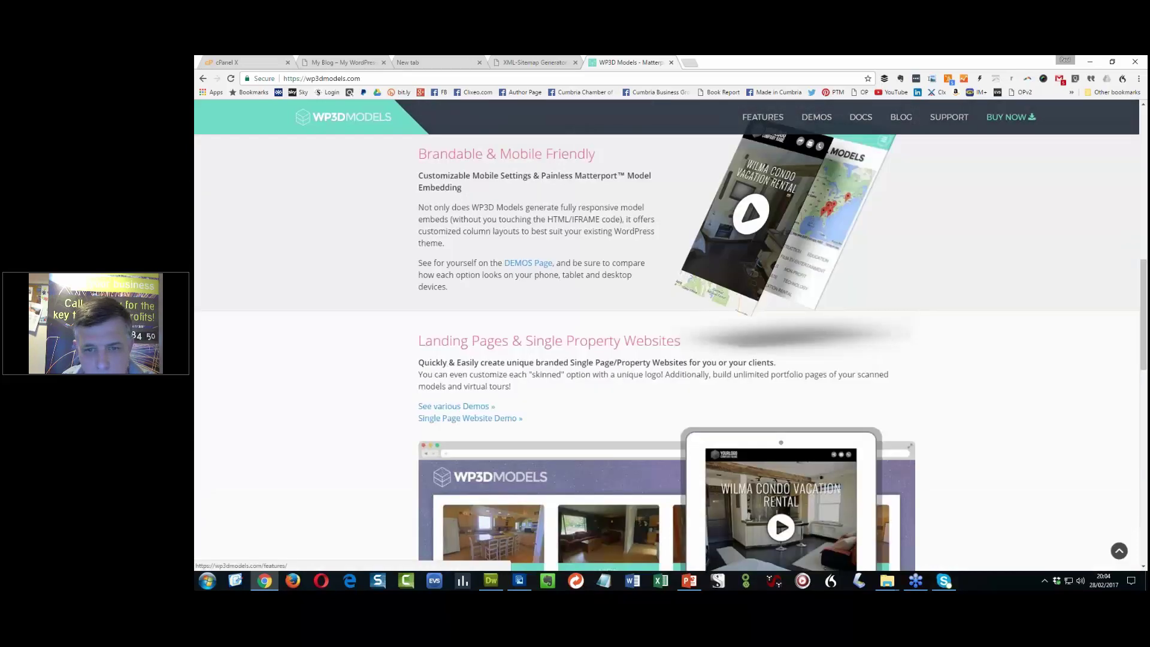
{"action": "scroll", "coordinate": [849, 241], "scroll_direction": "down", "scroll_amount": 10}
{"action": "scroll", "coordinate": [849, 242], "scroll_direction": "down", "scroll_amount": 1}
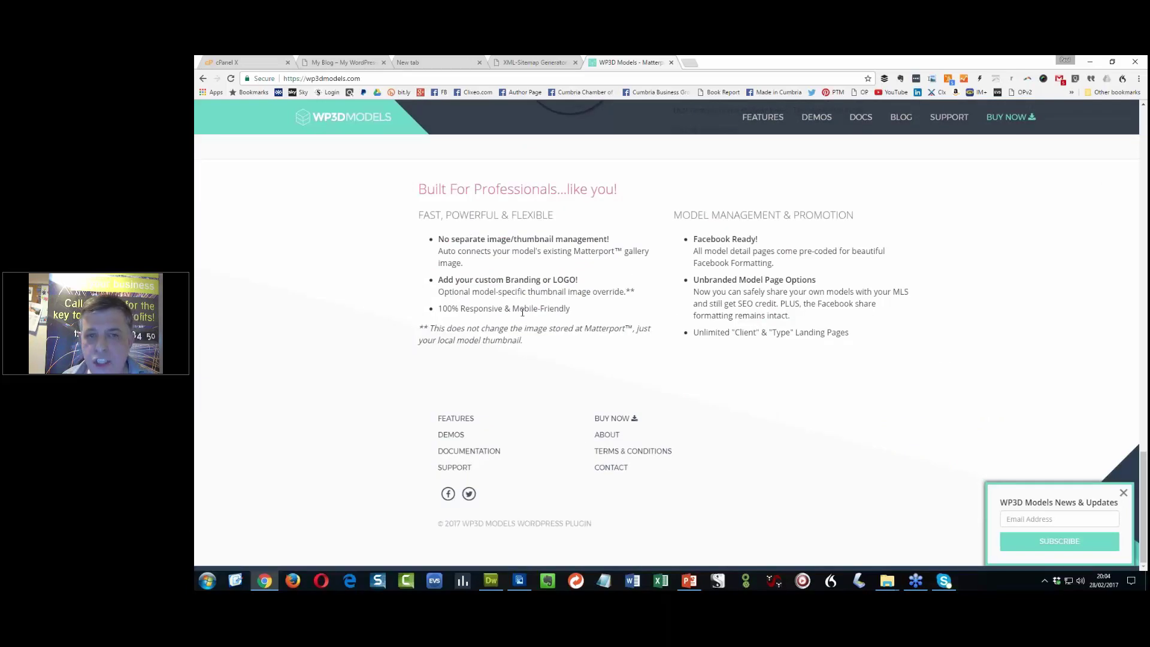
{"action": "scroll", "coordinate": [522, 312], "scroll_direction": "up", "scroll_amount": 3}
{"action": "scroll", "coordinate": [533, 320], "scroll_direction": "up", "scroll_amount": 1}
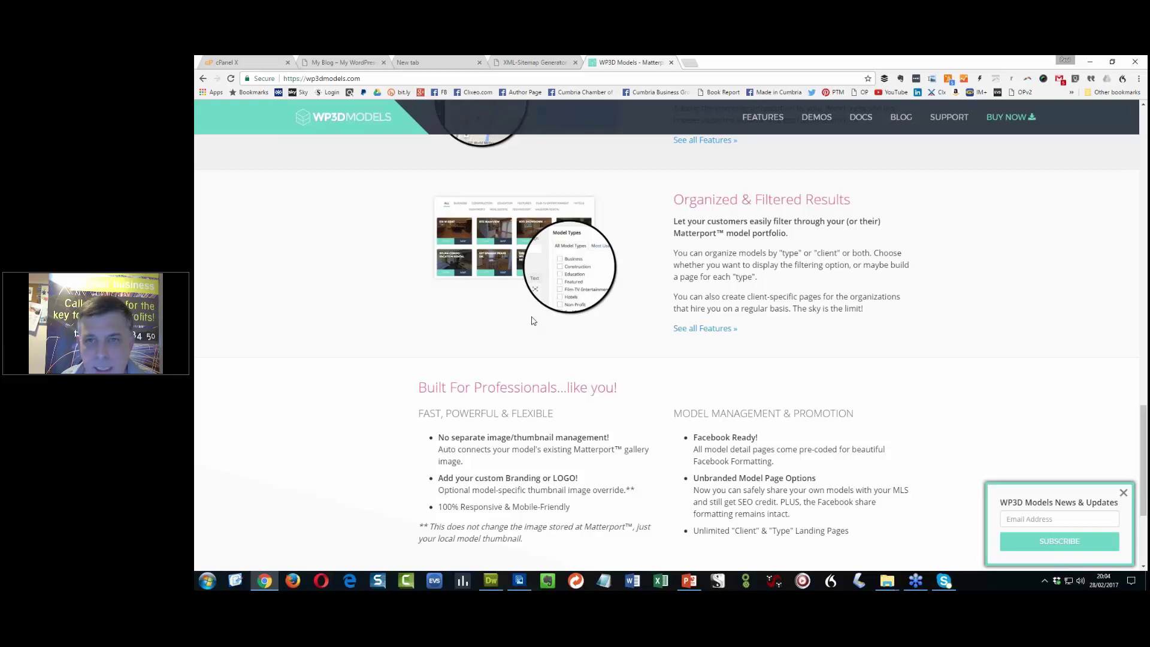
{"action": "scroll", "coordinate": [533, 321], "scroll_direction": "up", "scroll_amount": 1}
{"action": "scroll", "coordinate": [533, 321], "scroll_direction": "up", "scroll_amount": 10}
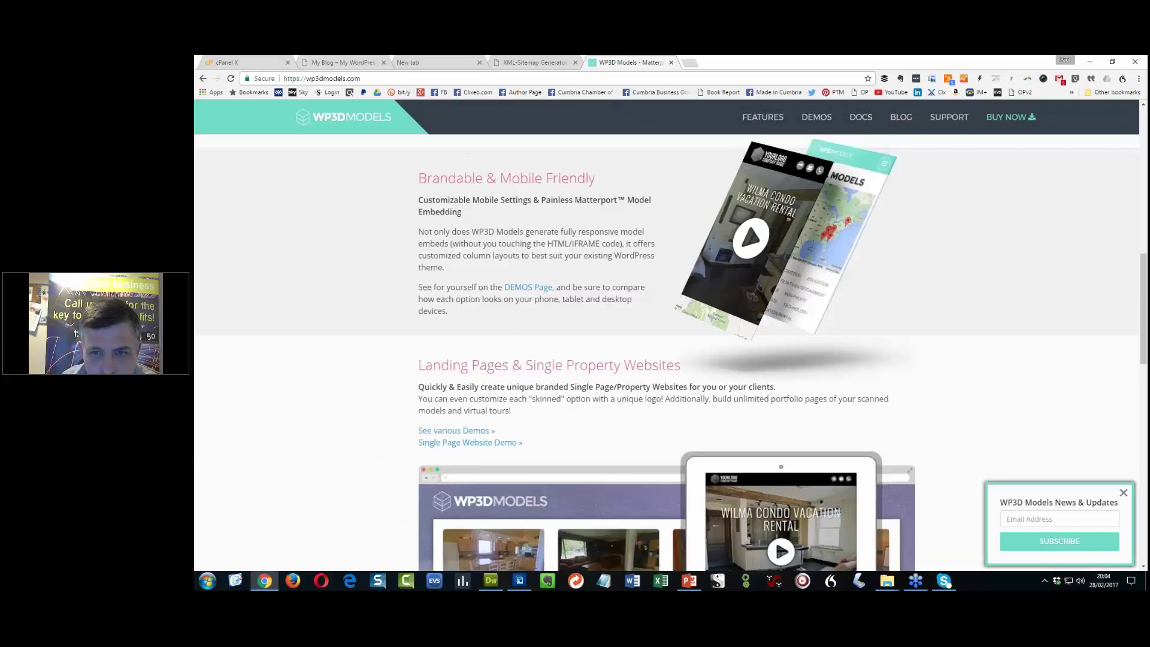
{"action": "scroll", "coordinate": [666, 335], "scroll_direction": "up", "scroll_amount": 10}
{"action": "scroll", "coordinate": [666, 559], "scroll_direction": "up", "scroll_amount": 3}
{"action": "left_click_drag", "start_coordinate": [803, 263], "coordinate": [833, 263]}
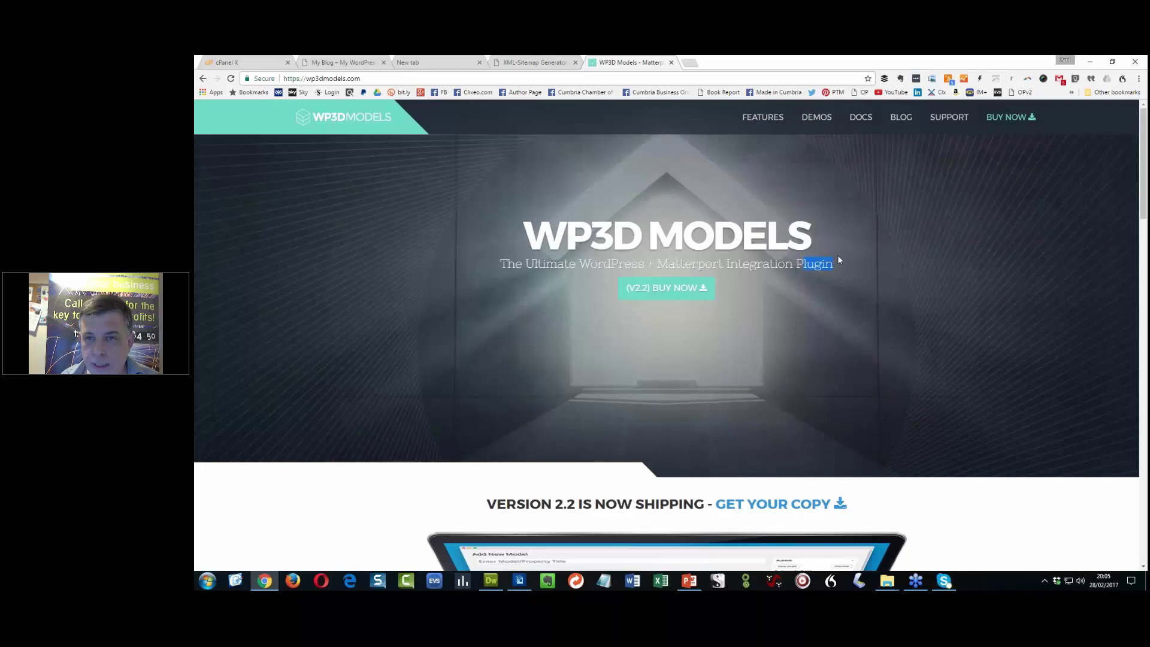
Step: Go to the Features page and highlight the Matterport Integration heading
{"action": "left_click", "coordinate": [766, 117]}
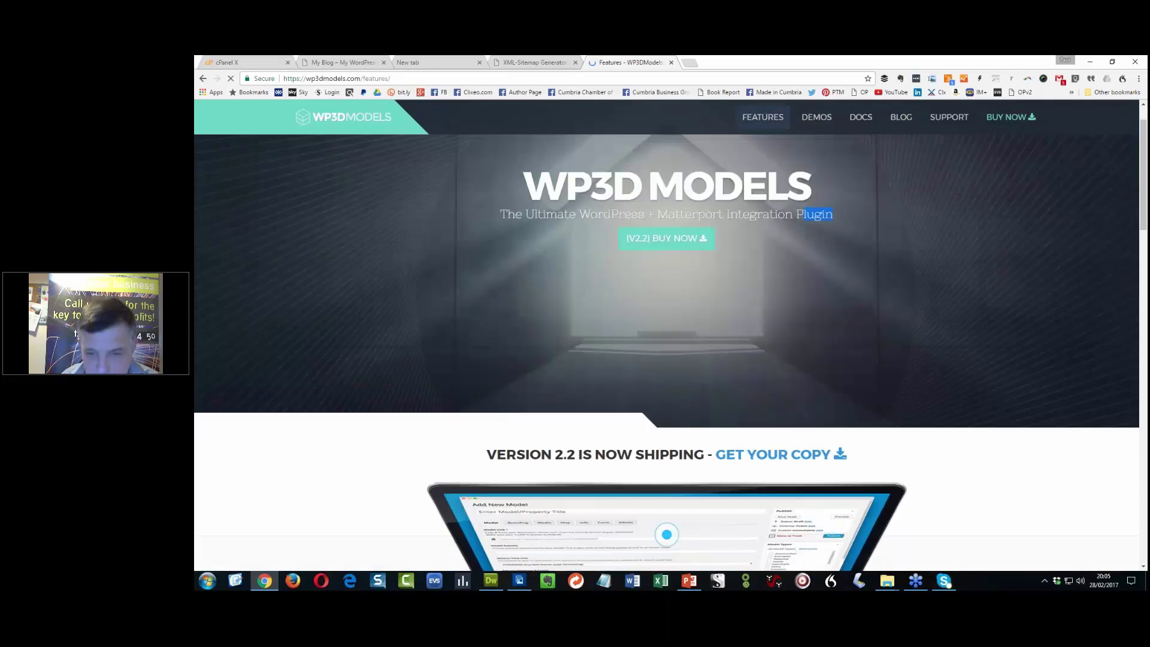
{"action": "scroll", "coordinate": [758, 219], "scroll_direction": "down", "scroll_amount": 3}
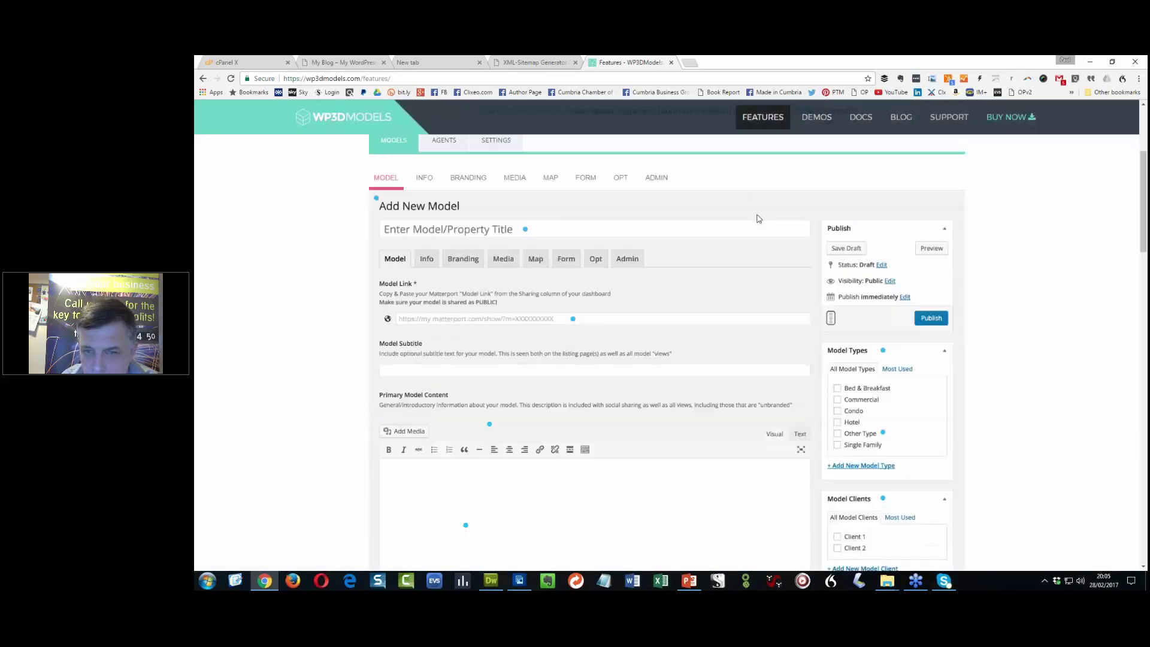
{"action": "scroll", "coordinate": [758, 219], "scroll_direction": "down", "scroll_amount": 7}
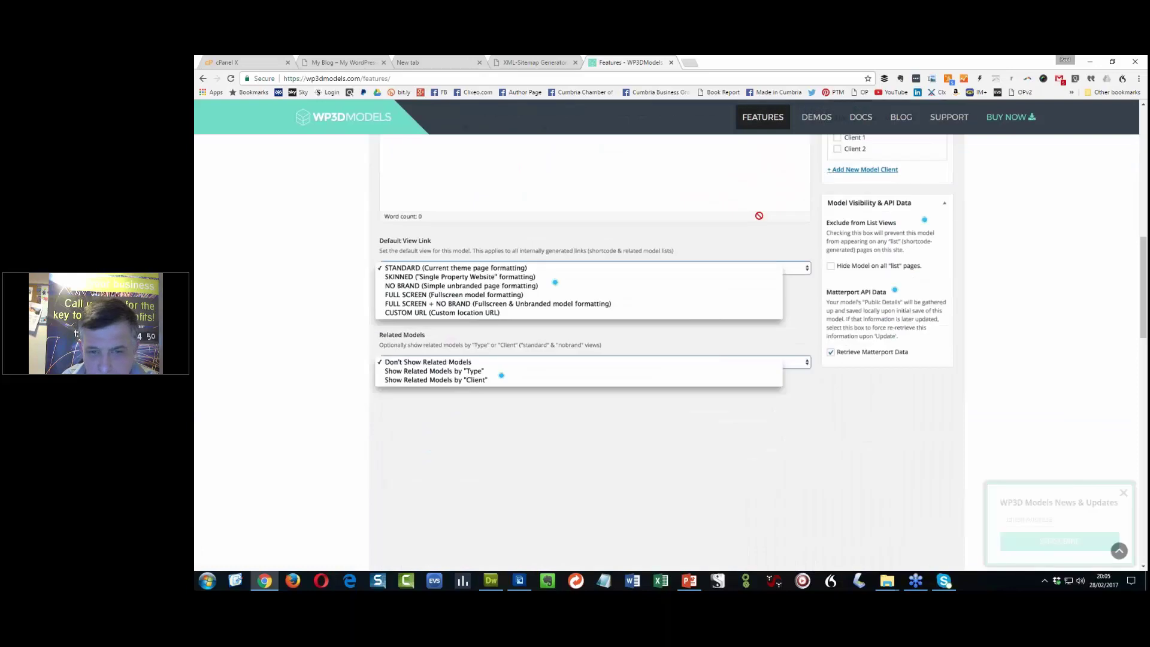
{"action": "scroll", "coordinate": [759, 215], "scroll_direction": "down", "scroll_amount": 6}
{"action": "scroll", "coordinate": [764, 219], "scroll_direction": "down", "scroll_amount": 4}
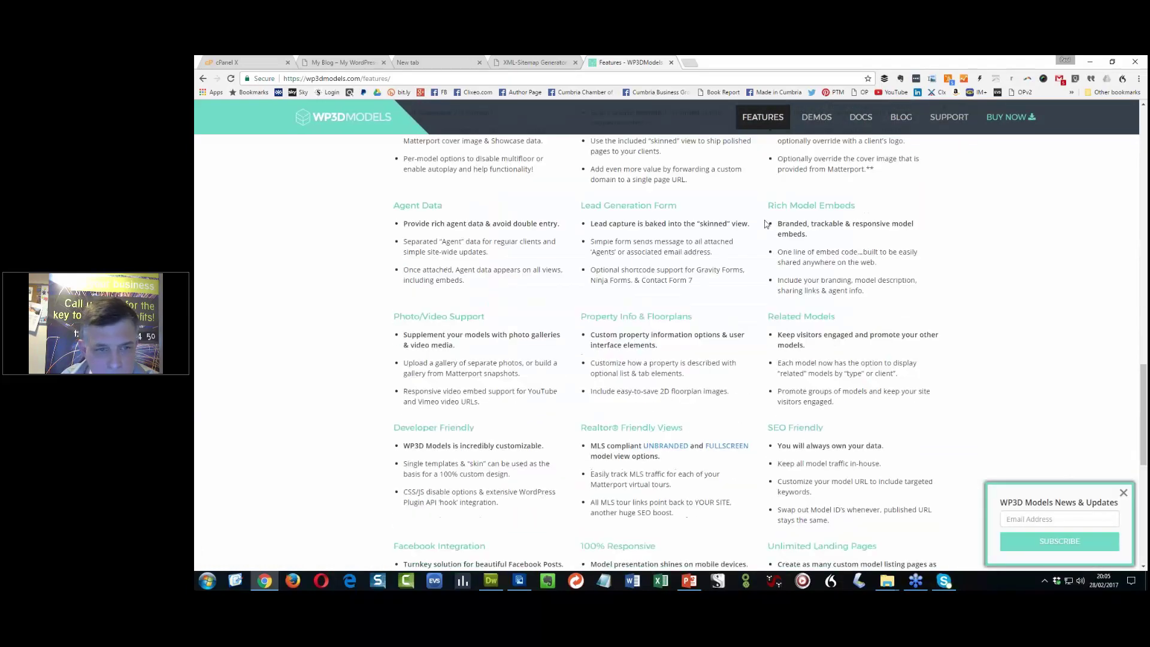
{"action": "scroll", "coordinate": [766, 224], "scroll_direction": "up", "scroll_amount": 2}
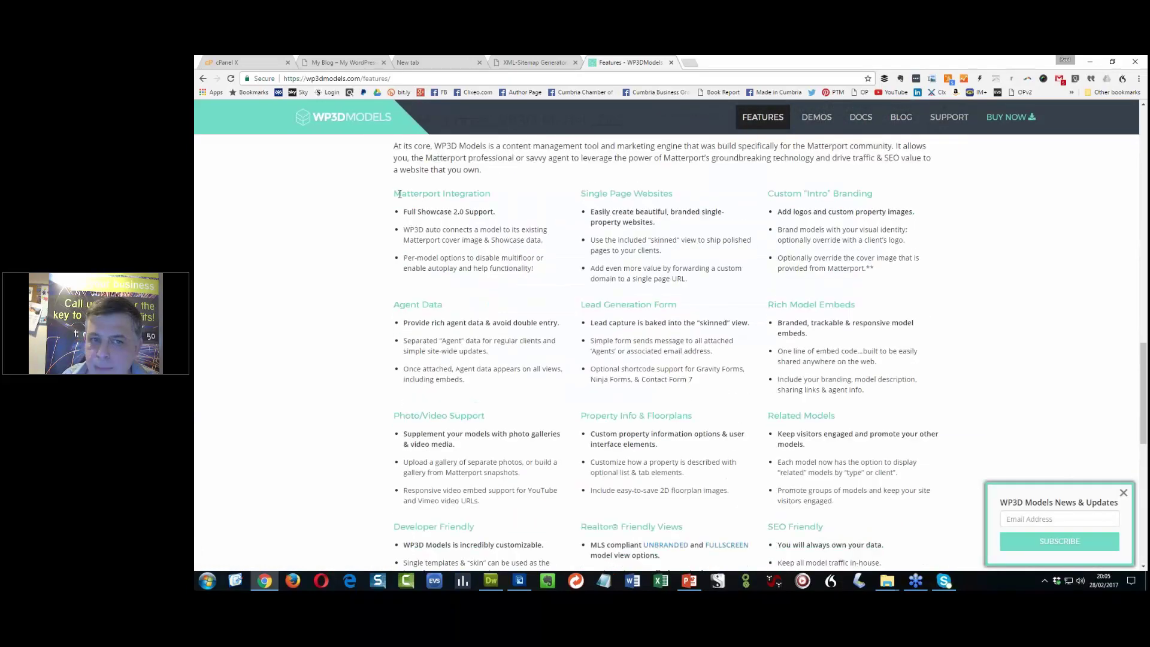
{"action": "left_click_drag", "start_coordinate": [400, 194], "coordinate": [473, 197]}
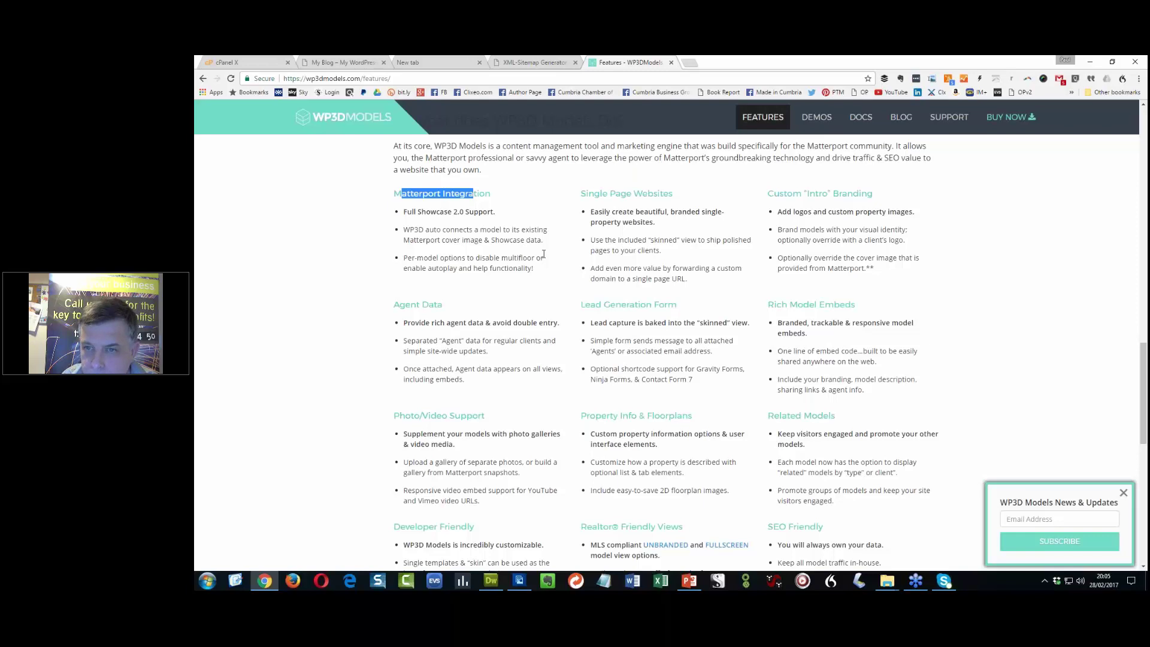
Step: Scroll down through the feature grid, then back up toward the top
{"action": "scroll", "coordinate": [734, 292], "scroll_direction": "down", "scroll_amount": 1}
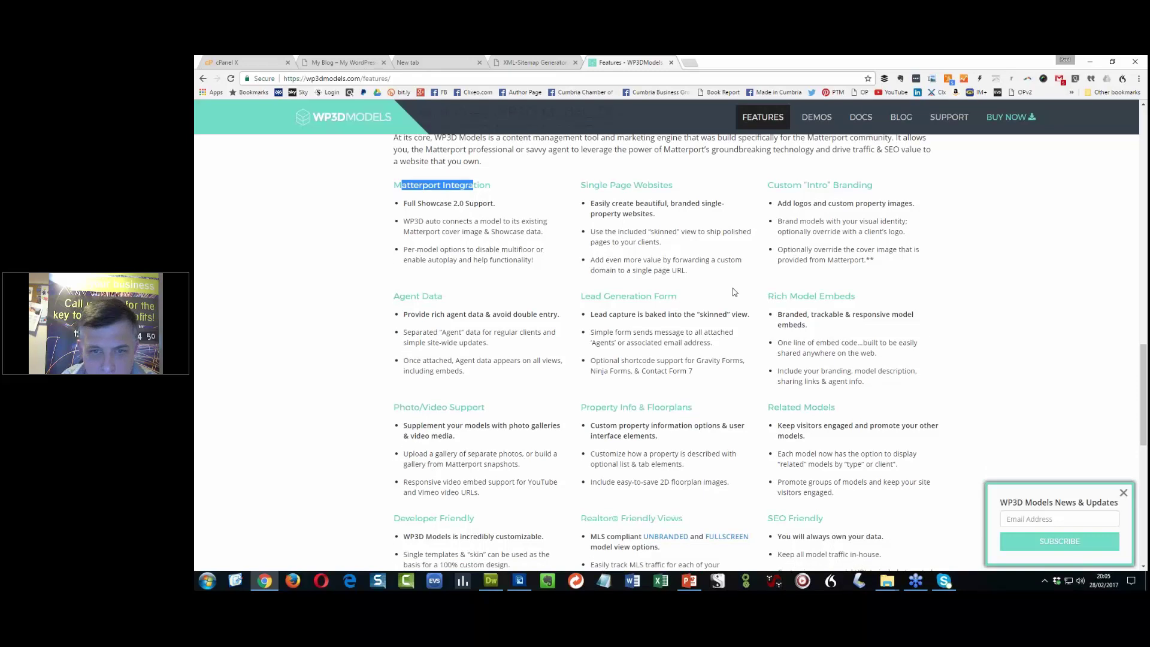
{"action": "scroll", "coordinate": [734, 292], "scroll_direction": "down", "scroll_amount": 1}
{"action": "scroll", "coordinate": [647, 347], "scroll_direction": "down", "scroll_amount": 2}
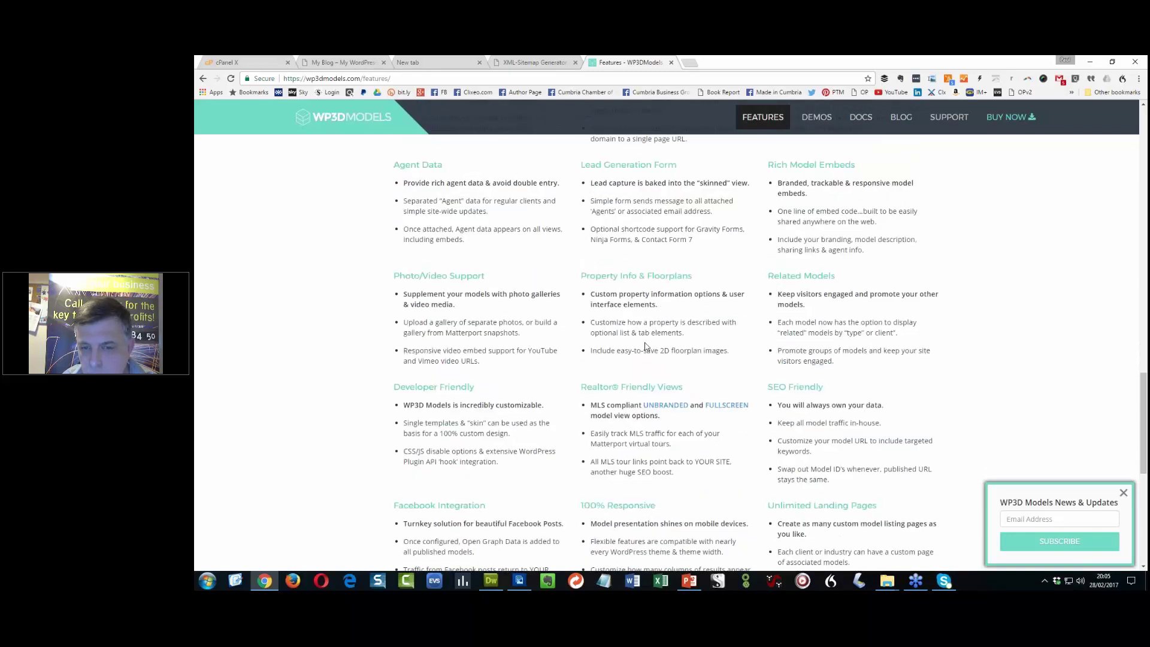
{"action": "scroll", "coordinate": [646, 346], "scroll_direction": "down", "scroll_amount": 3}
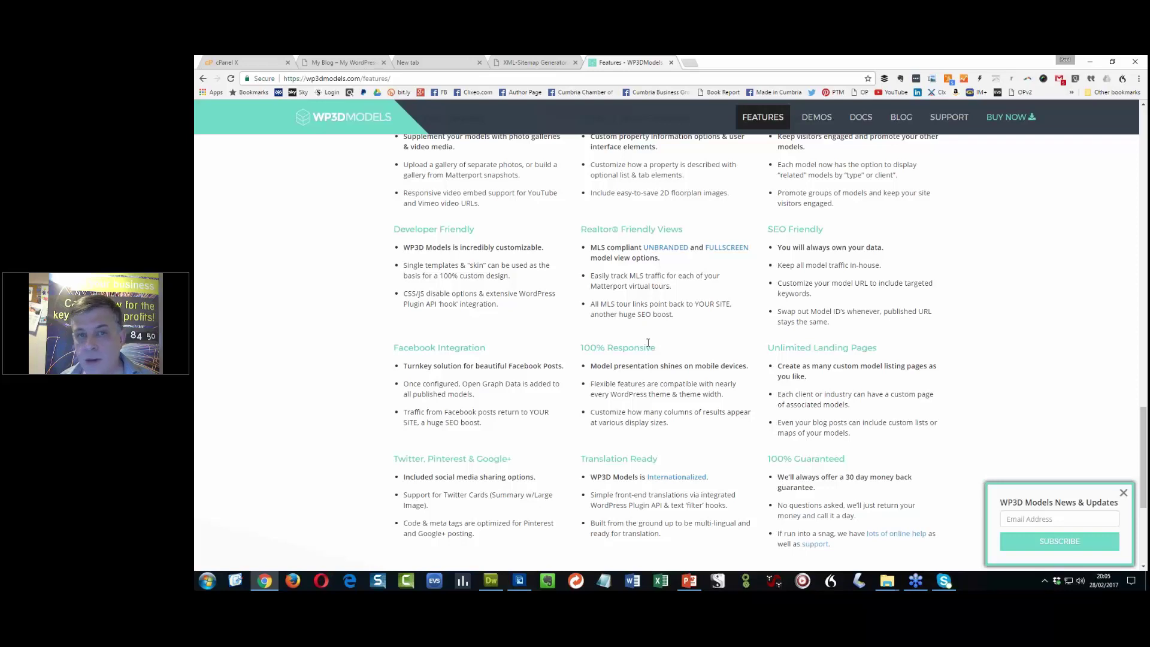
{"action": "scroll", "coordinate": [647, 342], "scroll_direction": "up", "scroll_amount": 10}
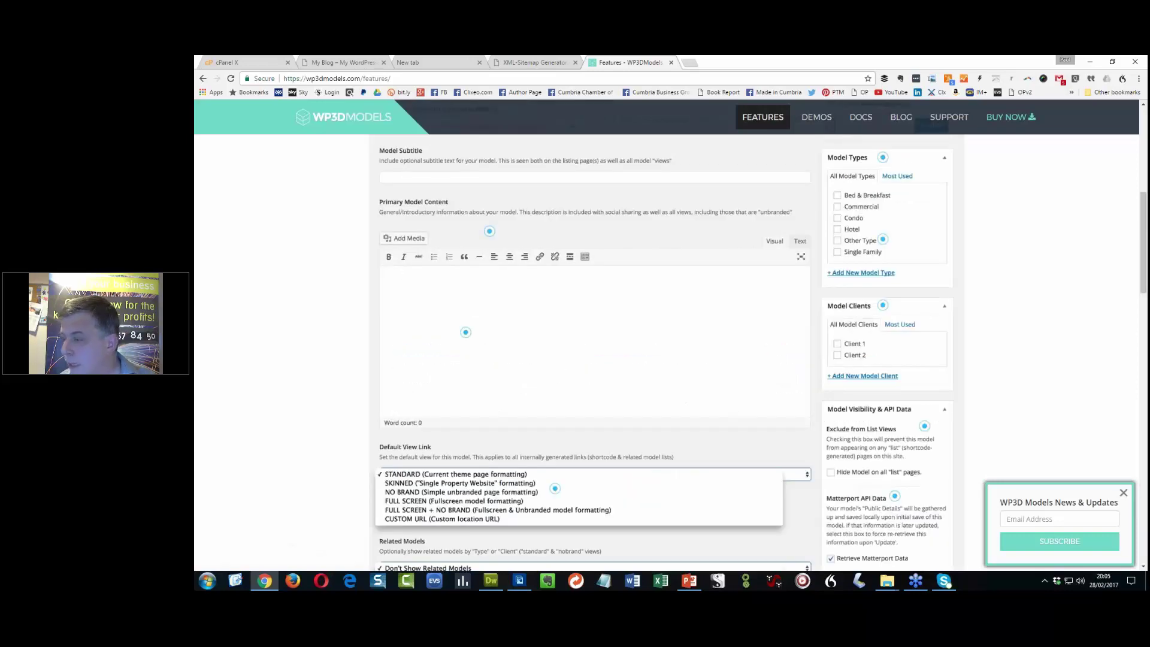
{"action": "scroll", "coordinate": [675, 343], "scroll_direction": "up", "scroll_amount": 6}
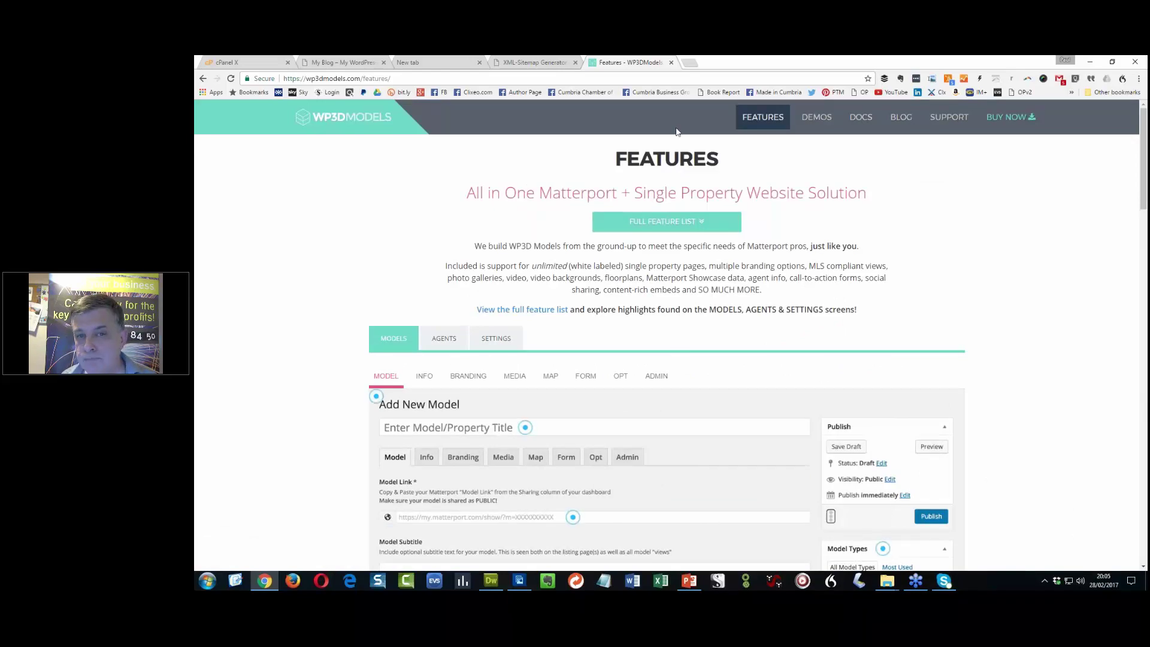
{"action": "scroll", "coordinate": [727, 324], "scroll_direction": "down", "scroll_amount": 3}
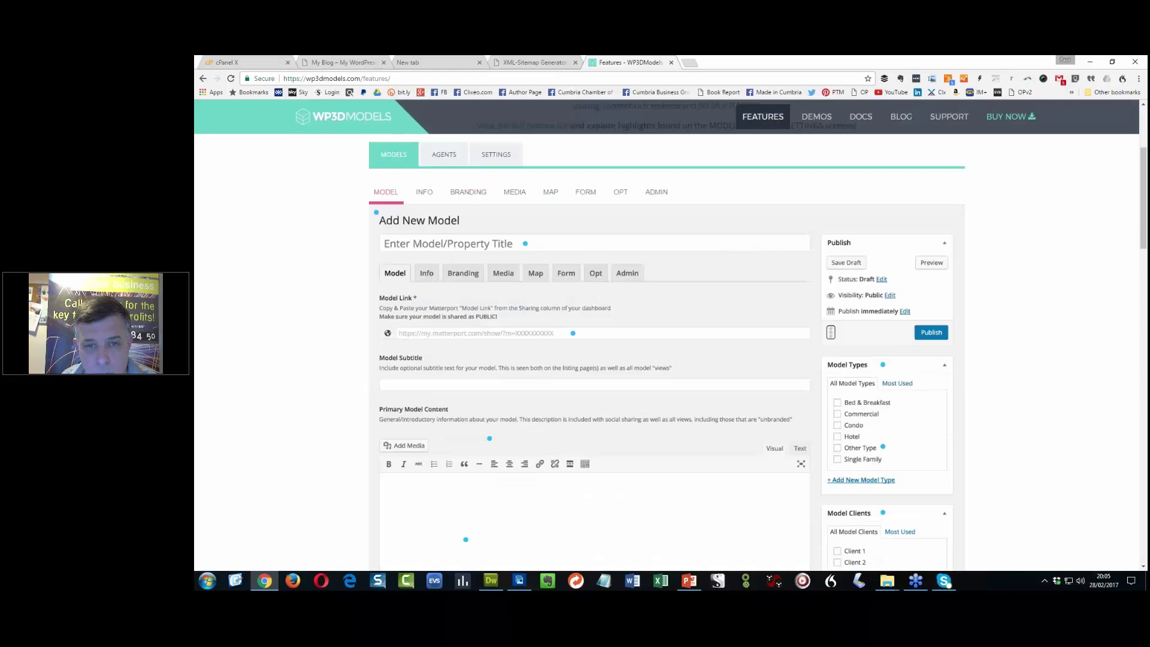
{"action": "scroll", "coordinate": [667, 324], "scroll_direction": "up", "scroll_amount": 3}
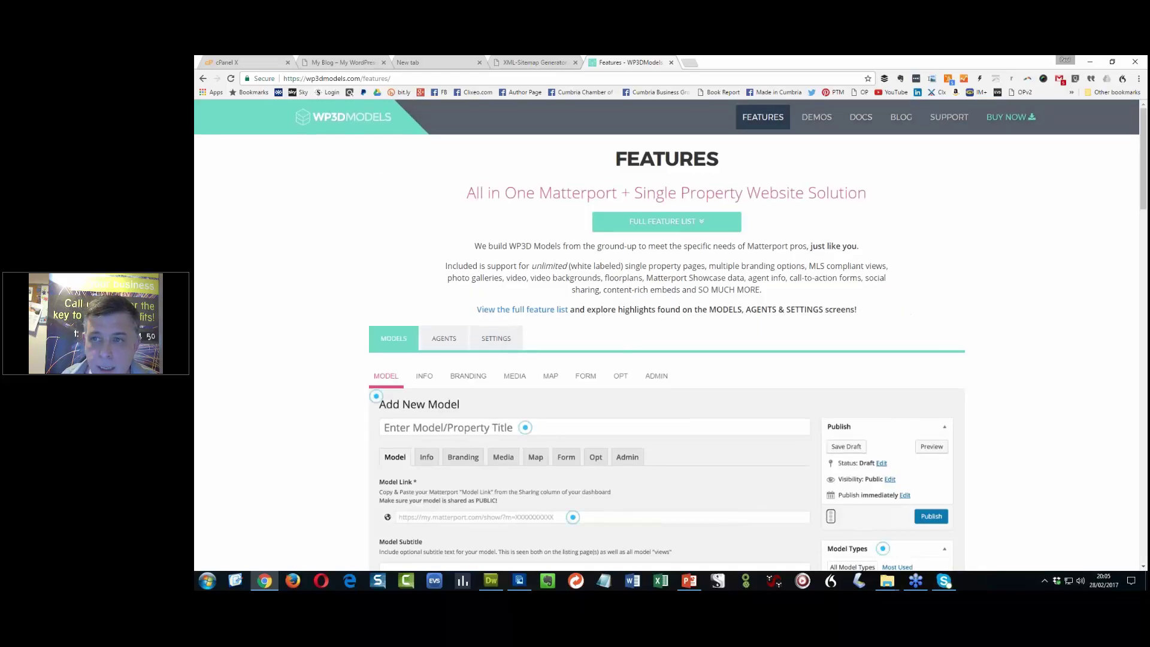
{"action": "scroll", "coordinate": [667, 324], "scroll_direction": "down", "scroll_amount": 4}
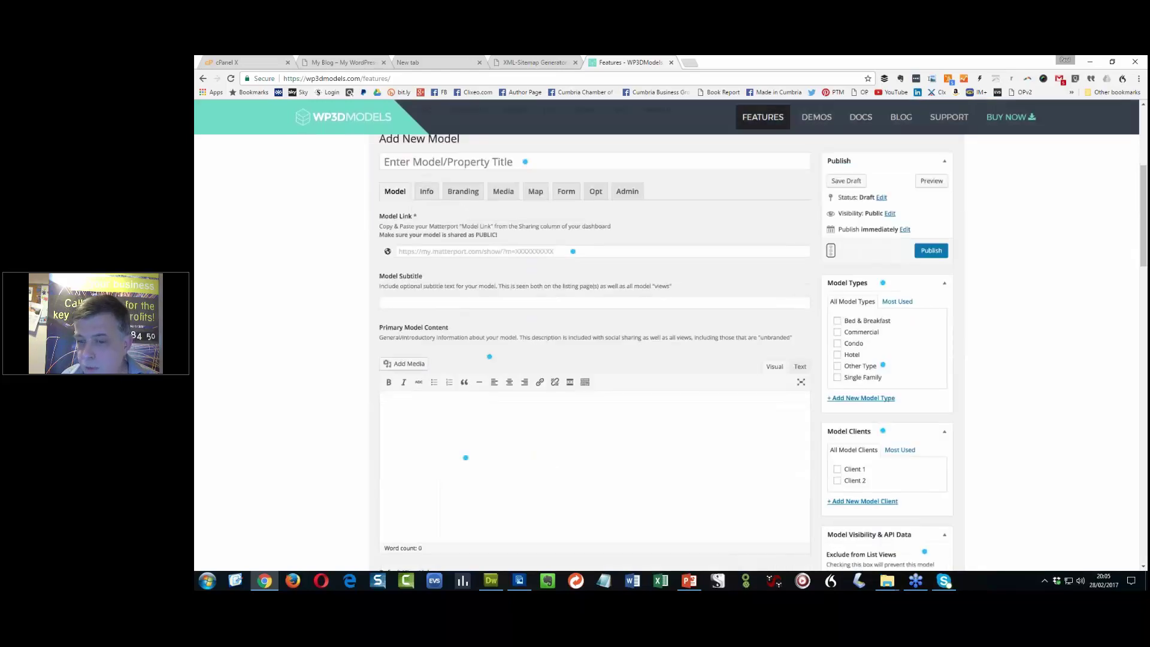
{"action": "scroll", "coordinate": [791, 336], "scroll_direction": "down", "scroll_amount": 6}
{"action": "scroll", "coordinate": [791, 336], "scroll_direction": "down", "scroll_amount": 20}
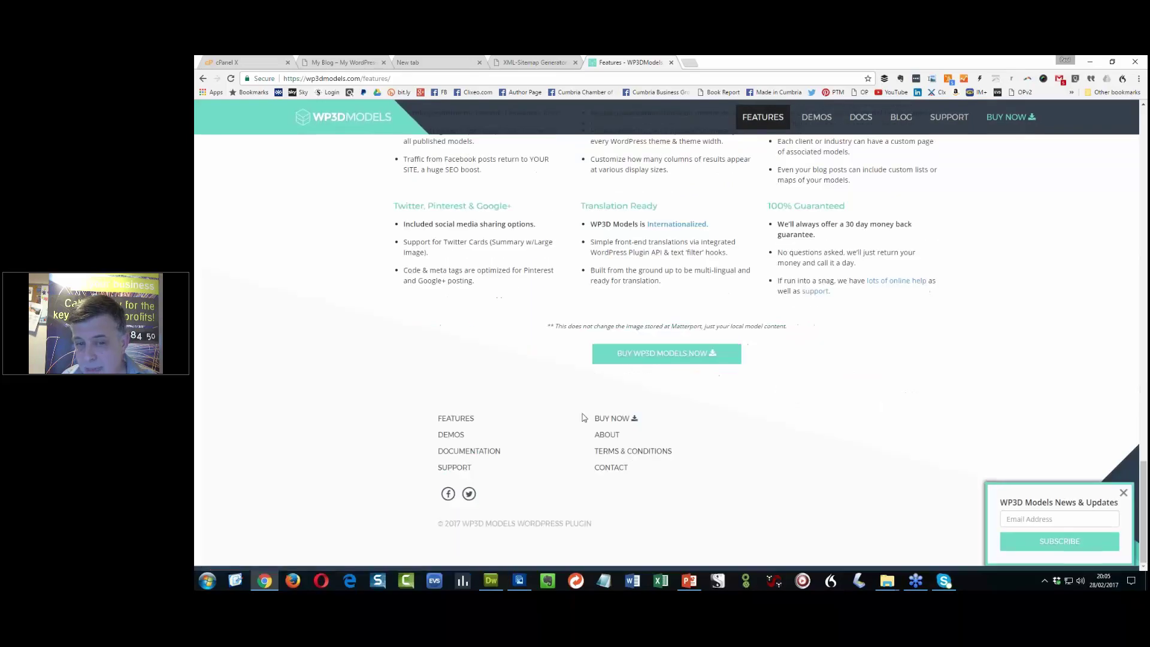
{"action": "scroll", "coordinate": [632, 454], "scroll_direction": "up", "scroll_amount": 10}
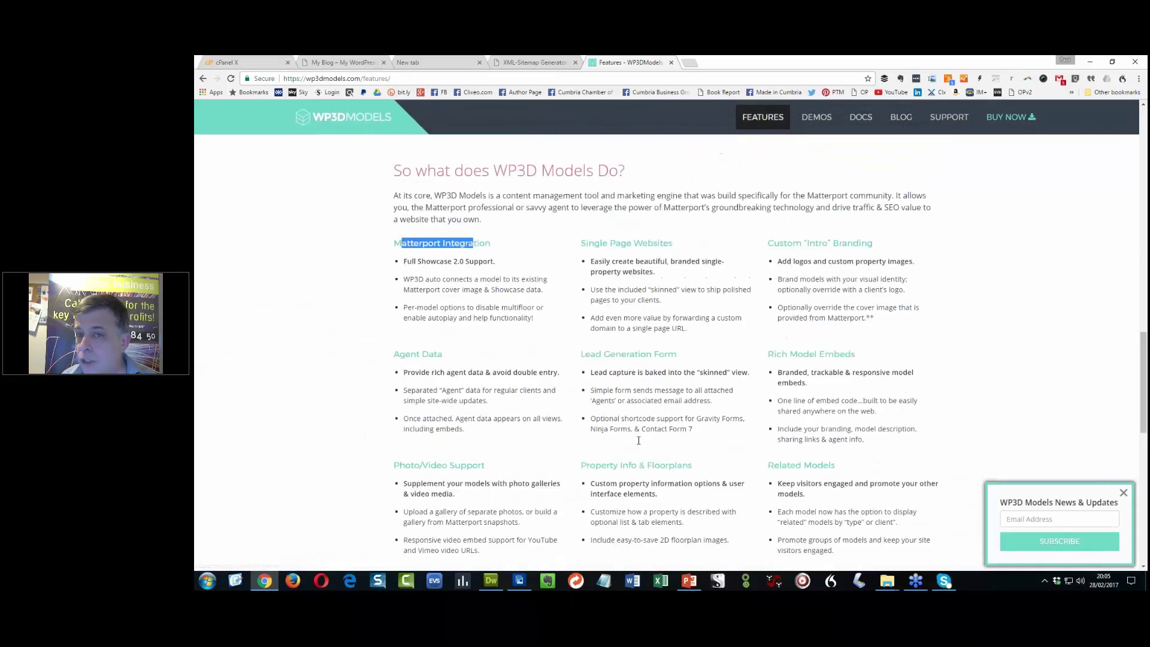
{"action": "scroll", "coordinate": [639, 441], "scroll_direction": "up", "scroll_amount": 8}
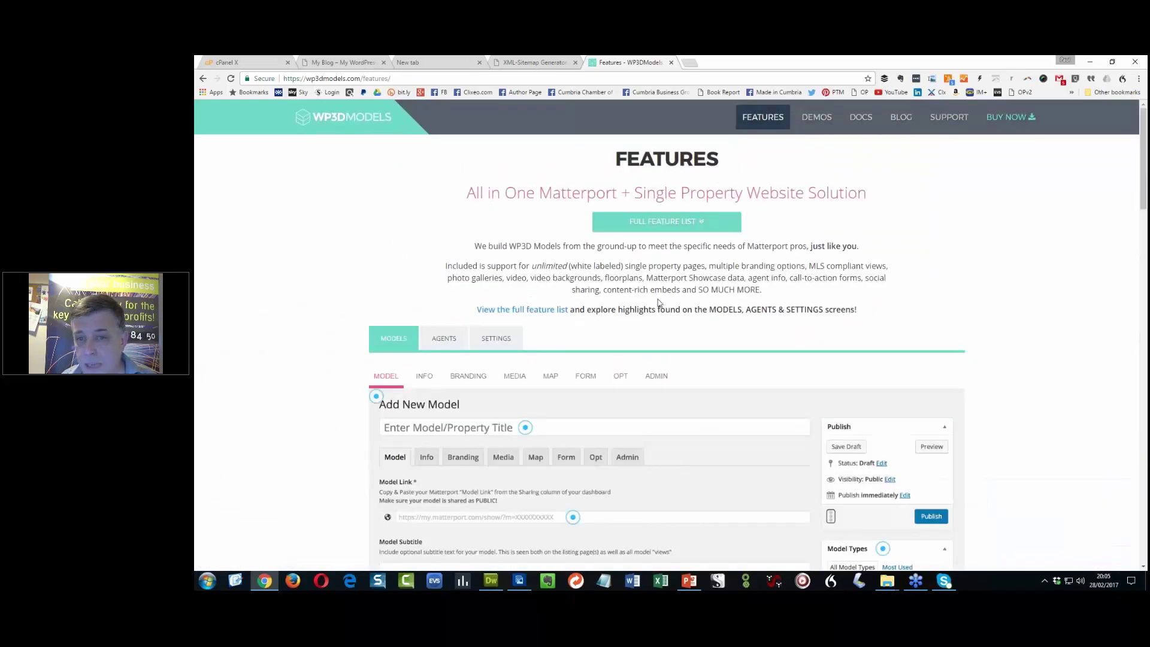
{"action": "left_click_drag", "start_coordinate": [660, 281], "coordinate": [495, 255]}
{"action": "left_click", "coordinate": [735, 292]}
{"action": "left_click", "coordinate": [697, 310]}
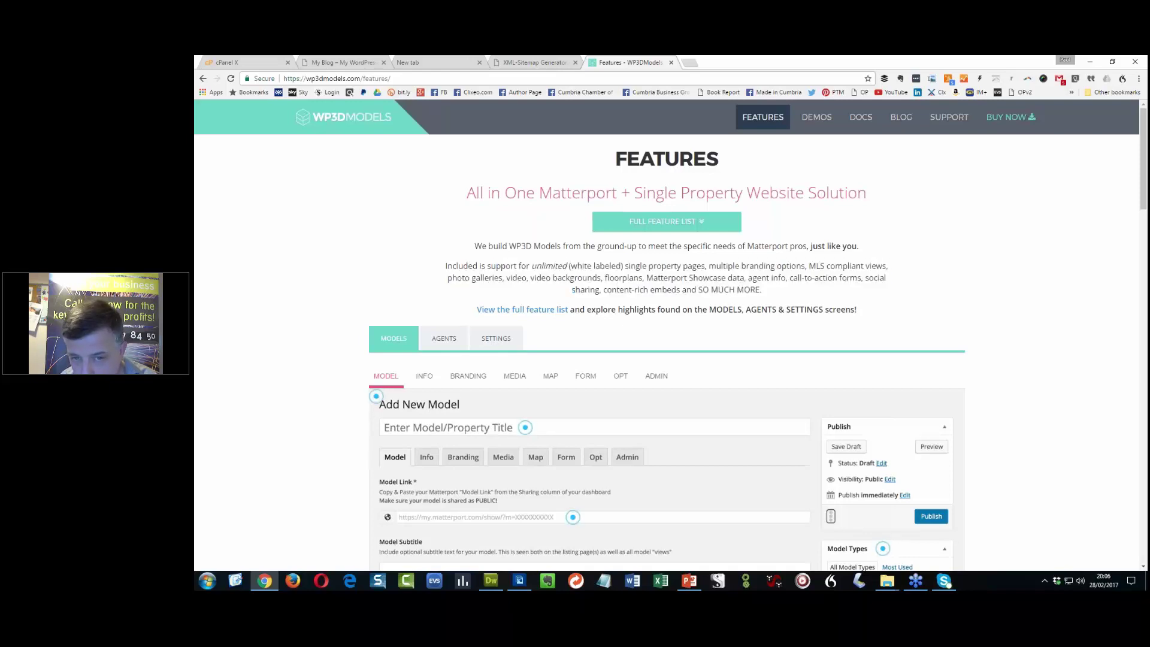
{"action": "left_click_drag", "start_coordinate": [712, 311], "coordinate": [825, 310]}
{"action": "left_click", "coordinate": [717, 324]}
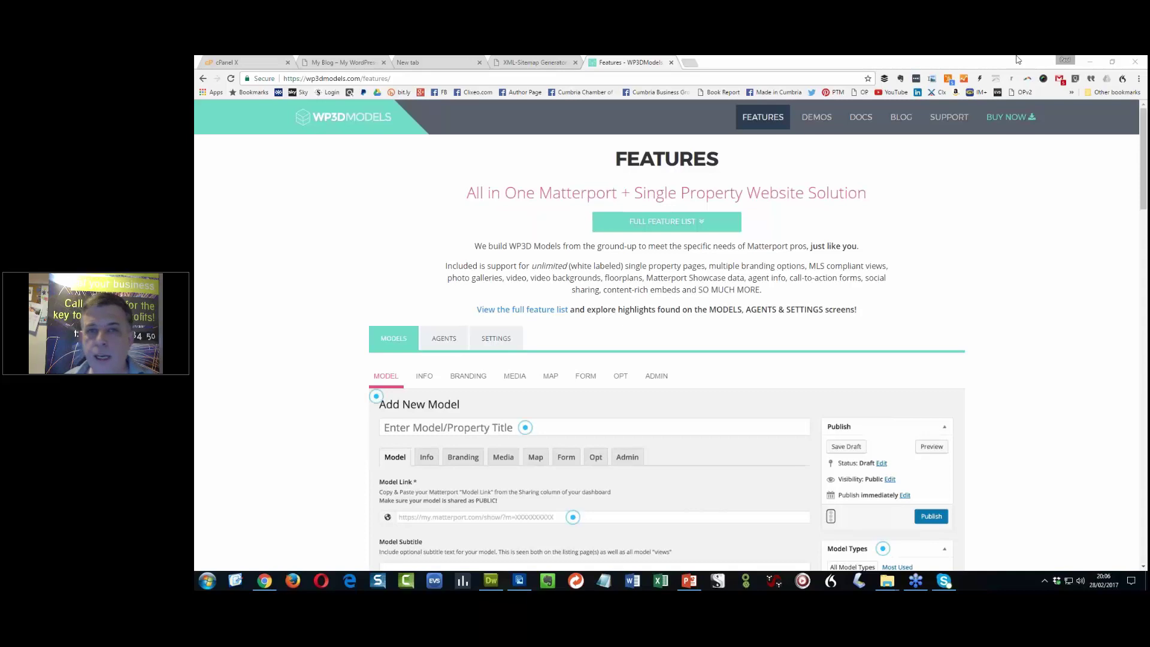
Step: Search Google for 'ecommerce' in a new tab and select the query in the search box
{"action": "left_click", "coordinate": [690, 62]}
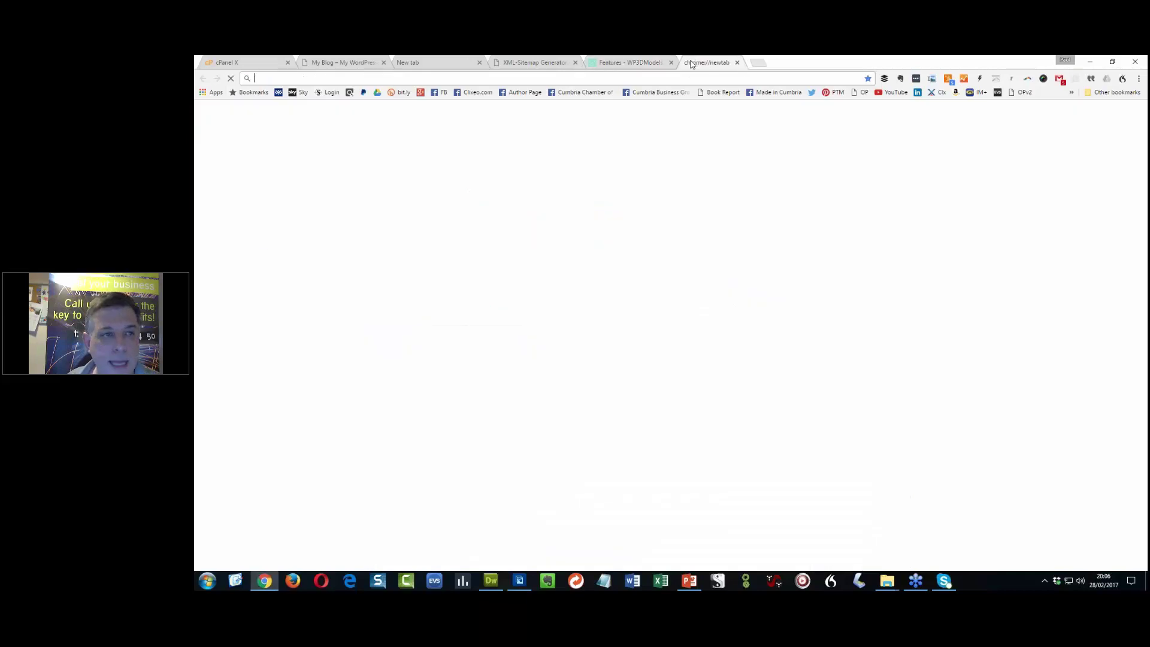
{"action": "type", "text": "ecommerce"}
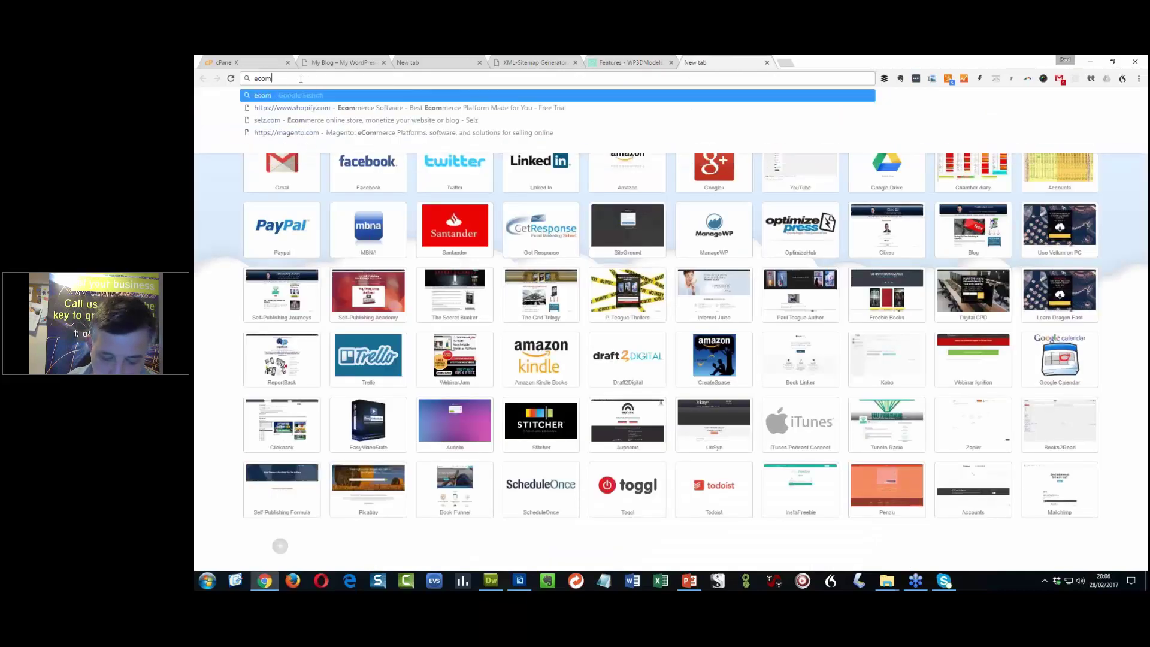
{"action": "key", "text": "Return"}
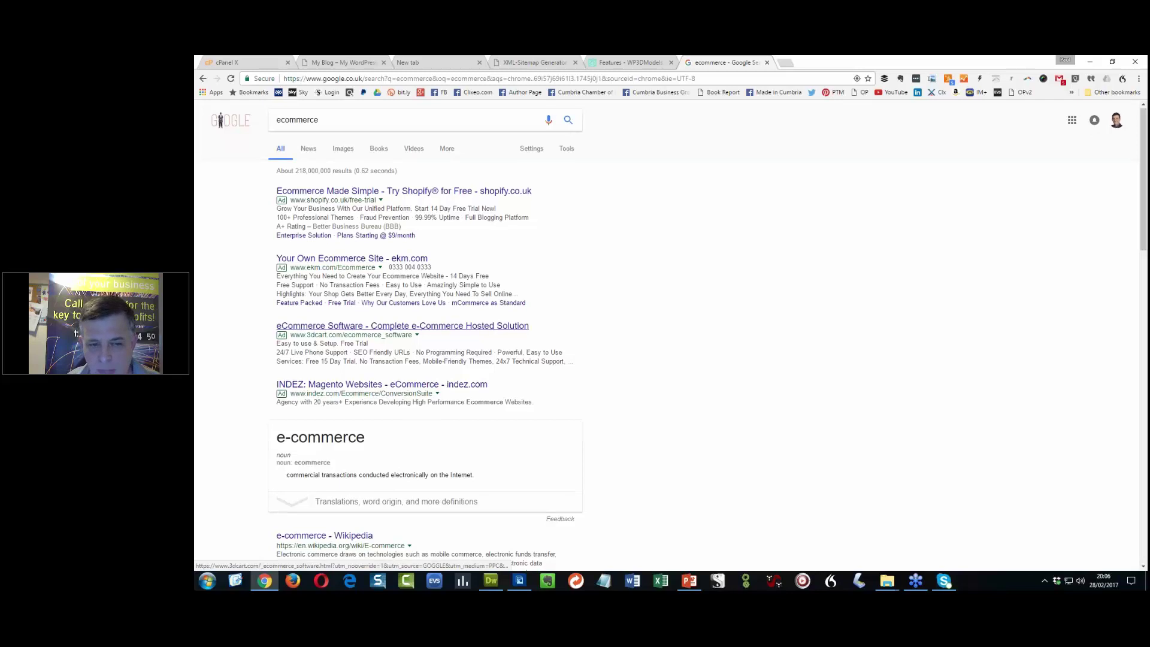
{"action": "scroll", "coordinate": [401, 325], "scroll_direction": "down", "scroll_amount": 3}
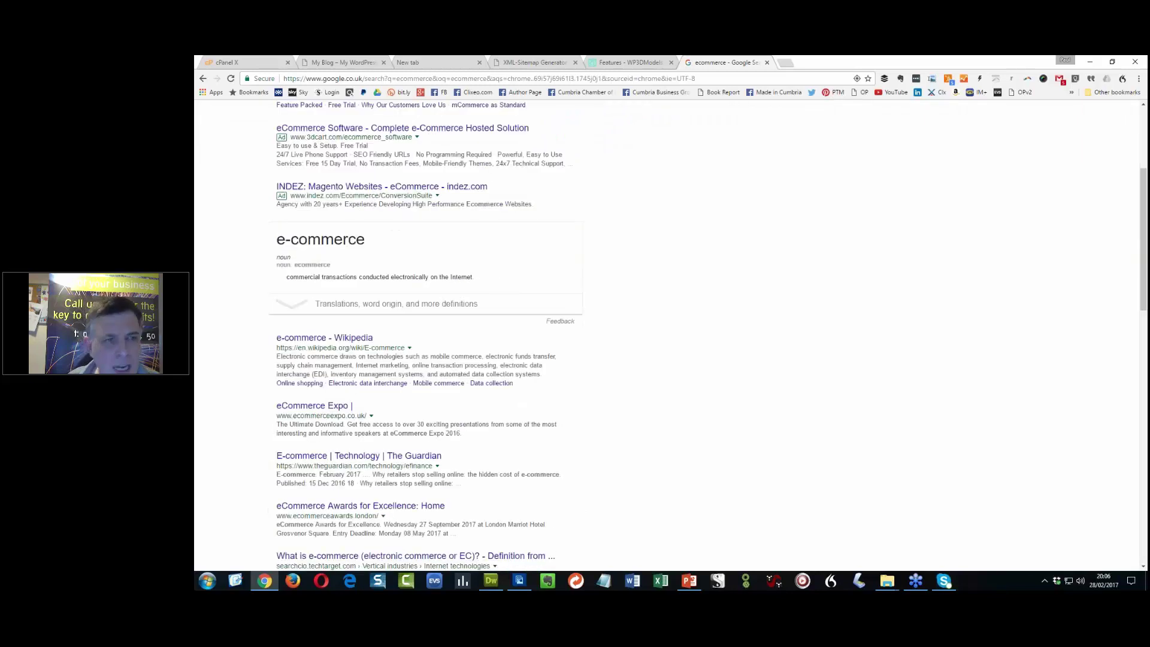
{"action": "scroll", "coordinate": [402, 326], "scroll_direction": "up", "scroll_amount": 4}
{"action": "double_click", "coordinate": [297, 121]}
Step: Search Google for 'magento' in place of 'ecommerce'
{"action": "type", "text": "mage"}
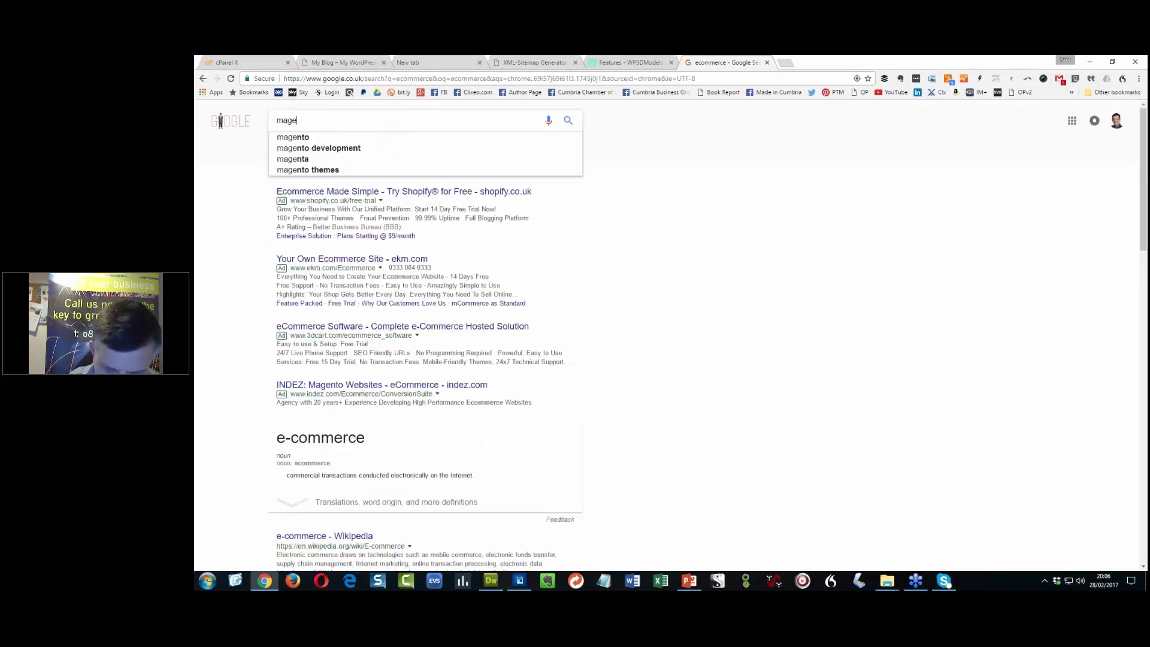
{"action": "type", "text": "nto"}
{"action": "key", "text": "Return"}
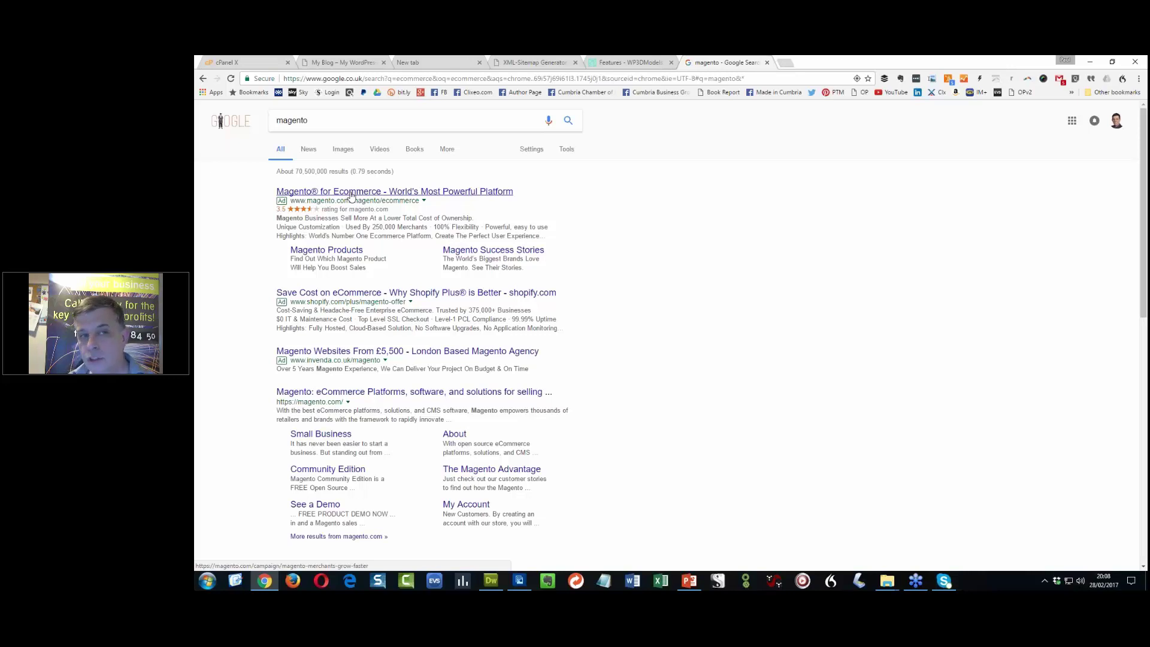
{"action": "left_click", "coordinate": [784, 62]}
Step: Search for 'woo commerce' and open the woocommerce.com homepage from the results
{"action": "type", "text": "woo"}
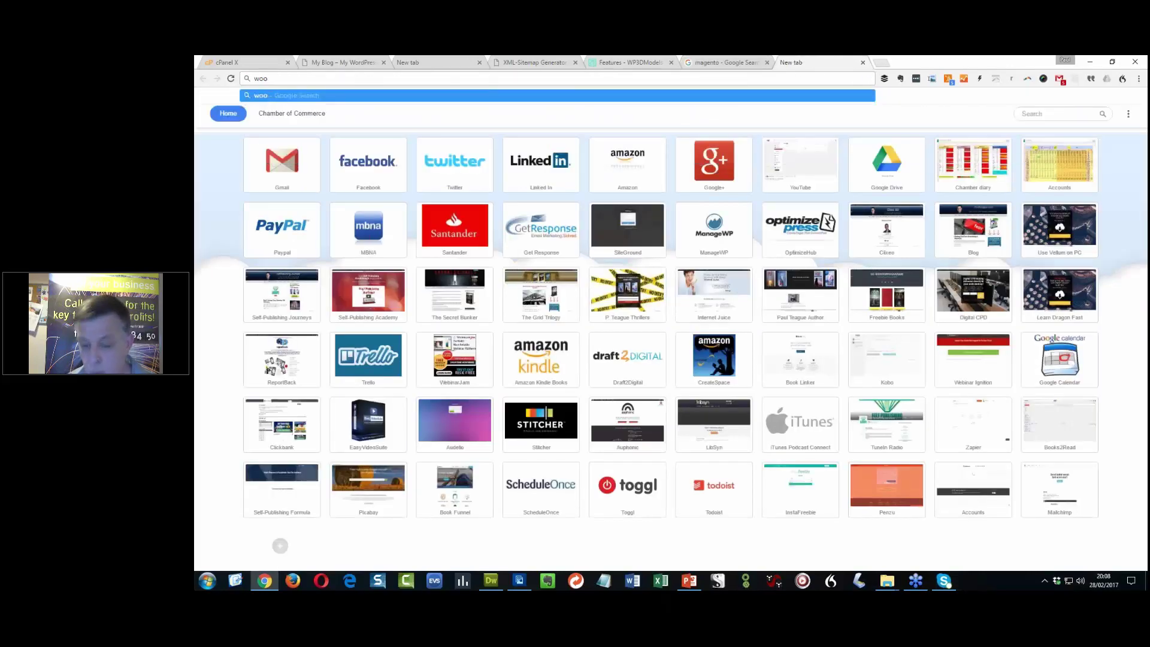
{"action": "type", "text": " commerce"}
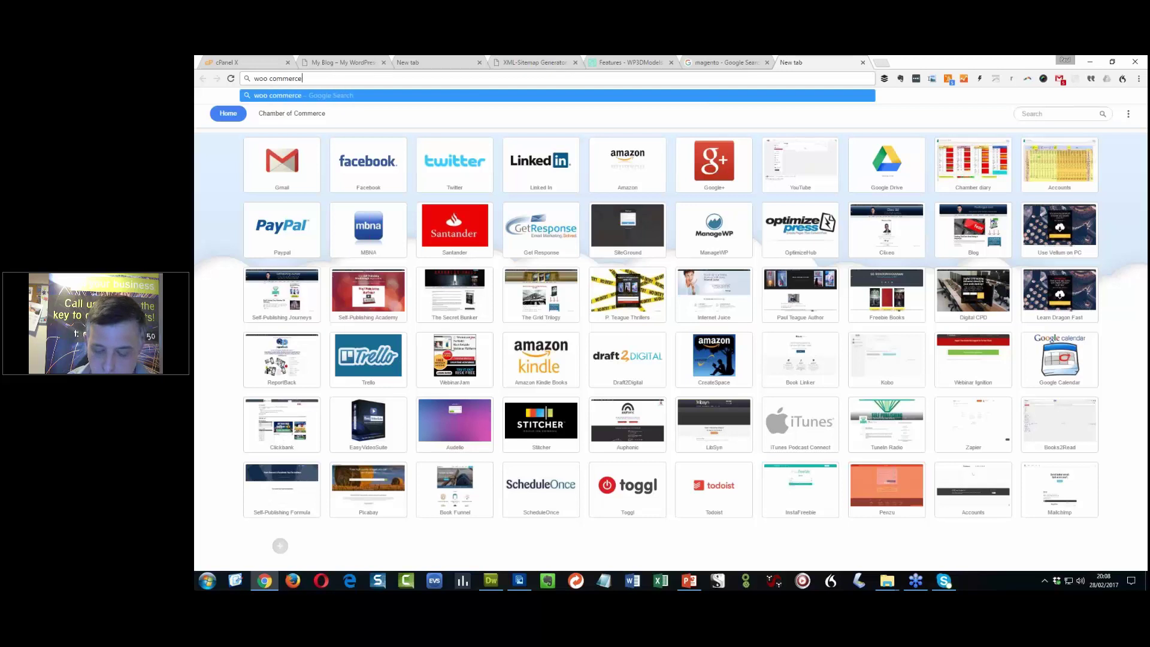
{"action": "key", "text": "Return"}
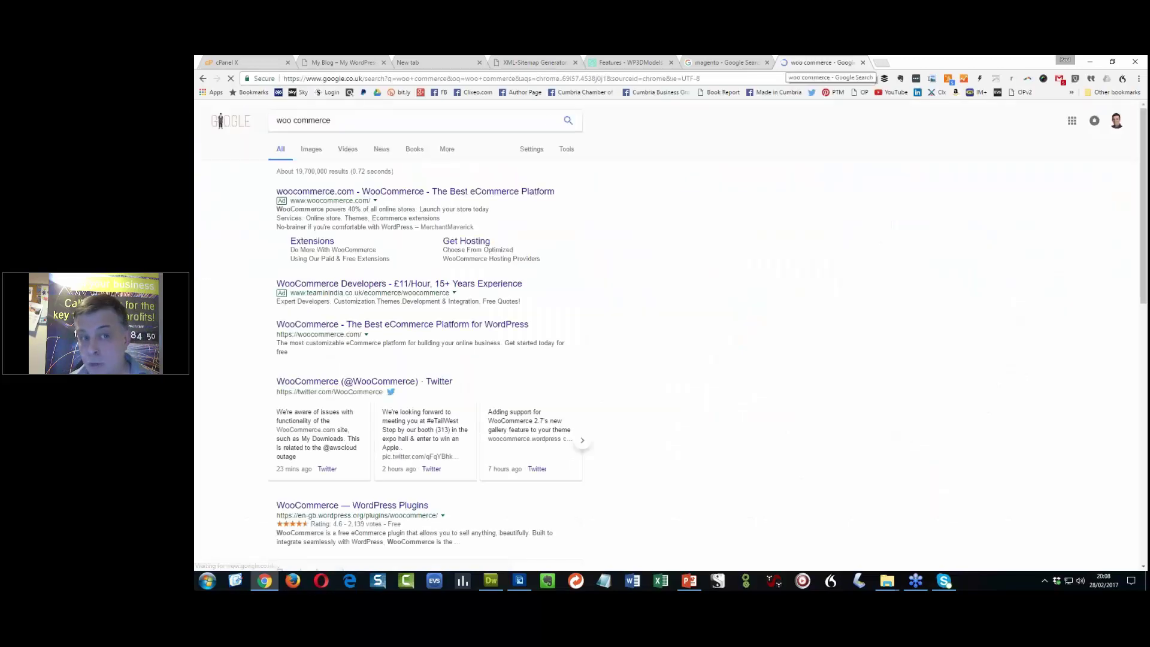
{"action": "left_click", "coordinate": [416, 192]}
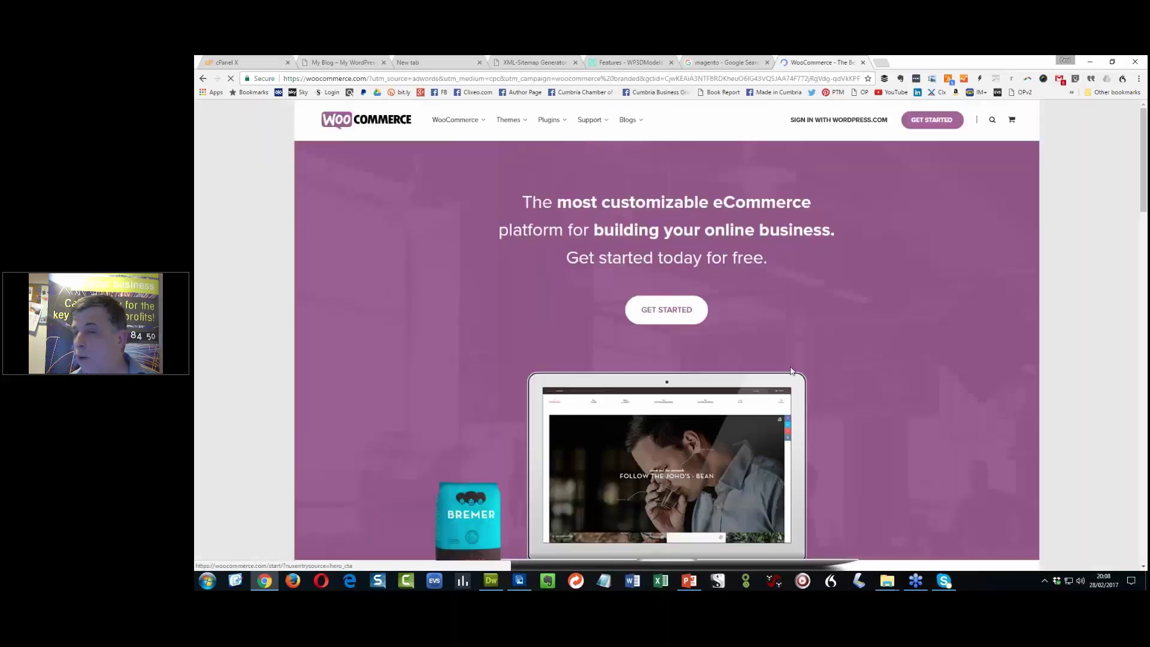
Step: Scroll the WooCommerce homepage down and back up, then reveal the Plugins menu
{"action": "scroll", "coordinate": [791, 371], "scroll_direction": "down", "scroll_amount": 1}
{"action": "scroll", "coordinate": [792, 371], "scroll_direction": "down", "scroll_amount": 1}
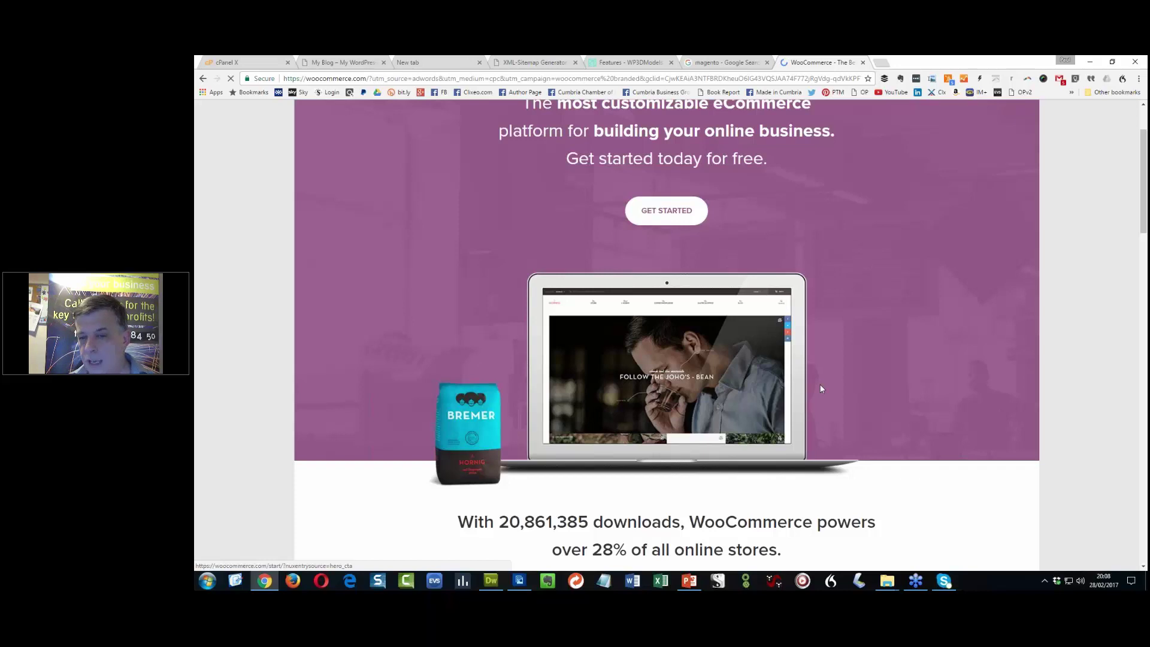
{"action": "scroll", "coordinate": [822, 387], "scroll_direction": "down", "scroll_amount": 7}
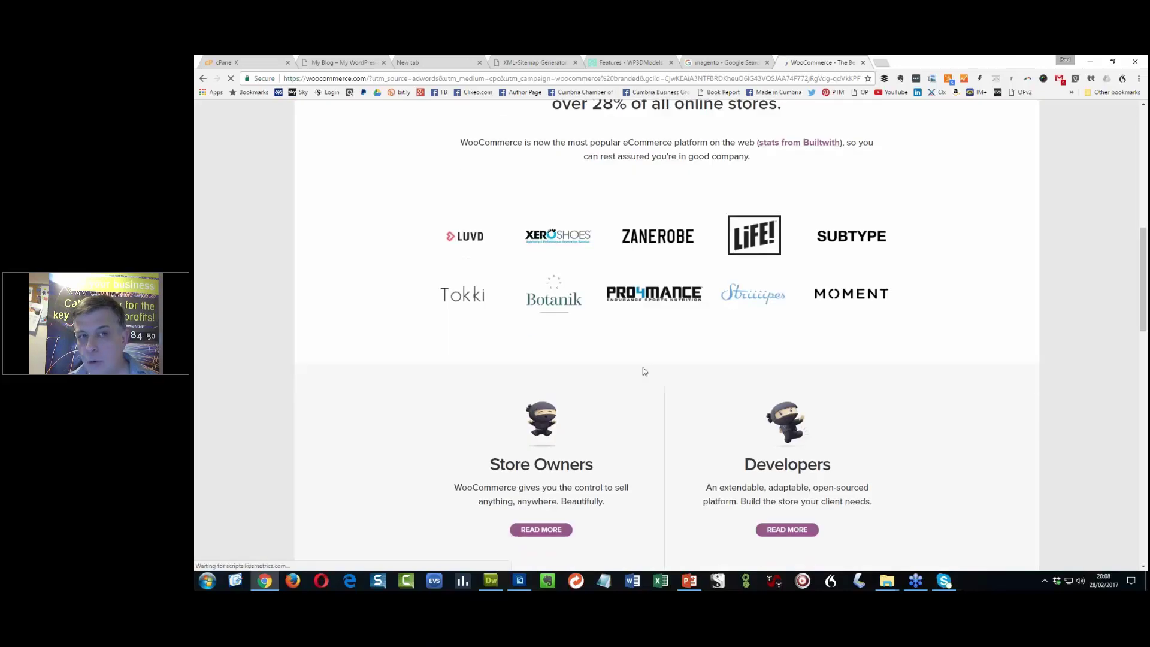
{"action": "scroll", "coordinate": [650, 376], "scroll_direction": "up", "scroll_amount": 7}
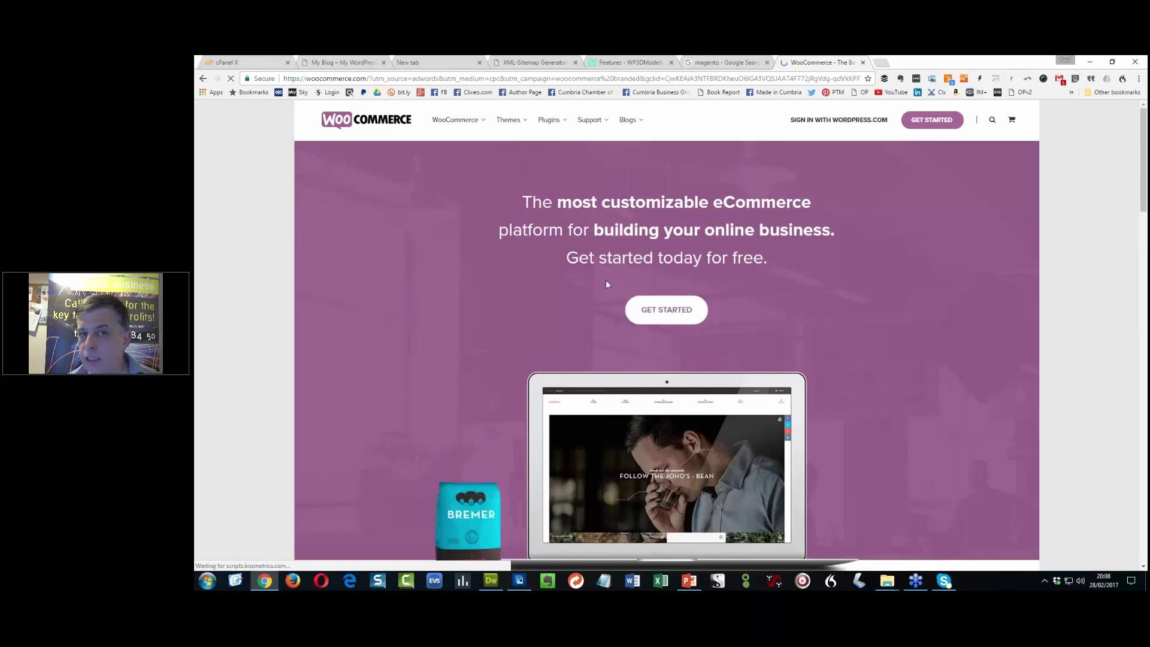
{"action": "mouse_move", "coordinate": [550, 127]}
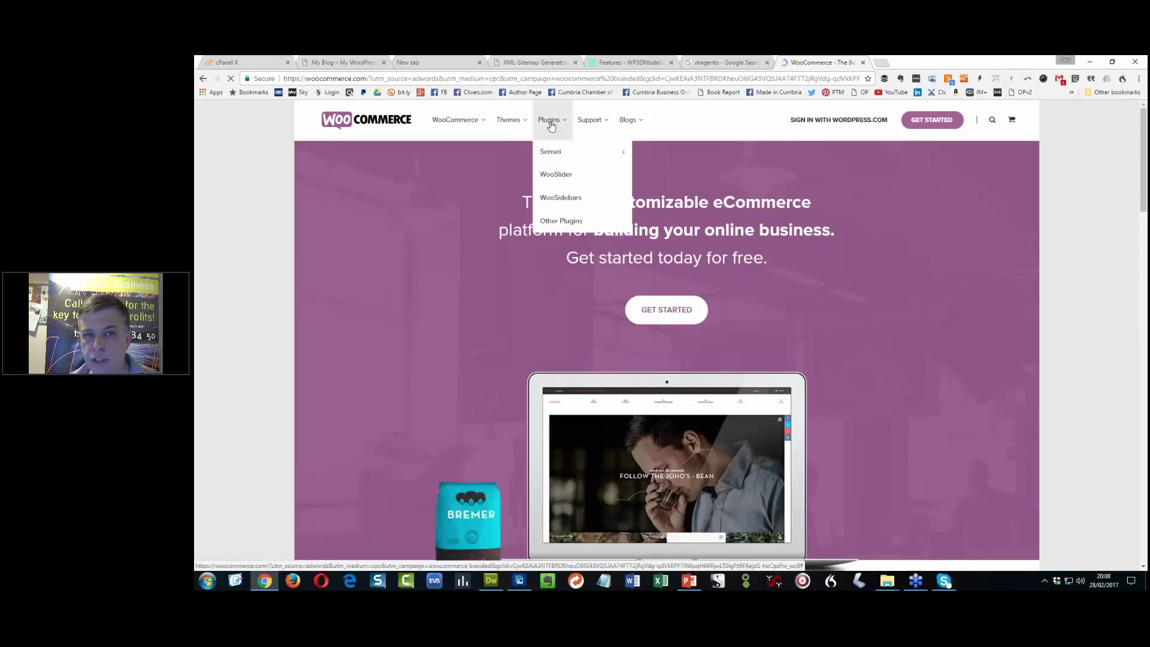
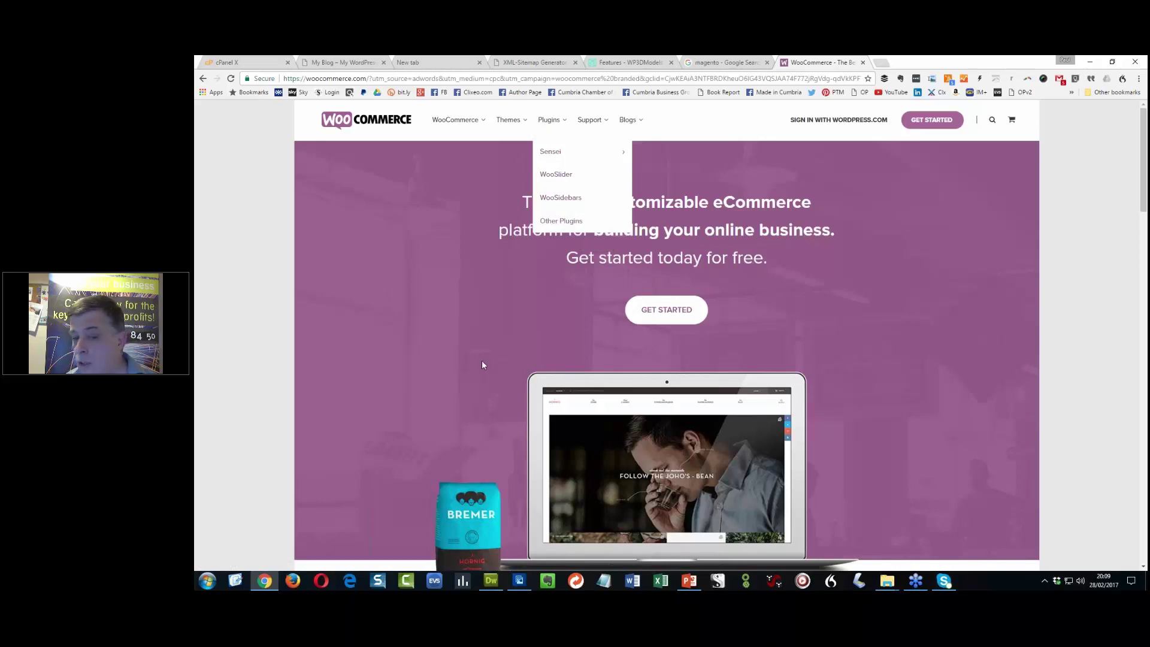
Step: Scroll down the WooCommerce homepage past its customizable eCommerce platform introduction
{"action": "scroll", "coordinate": [483, 364], "scroll_direction": "down", "scroll_amount": 3}
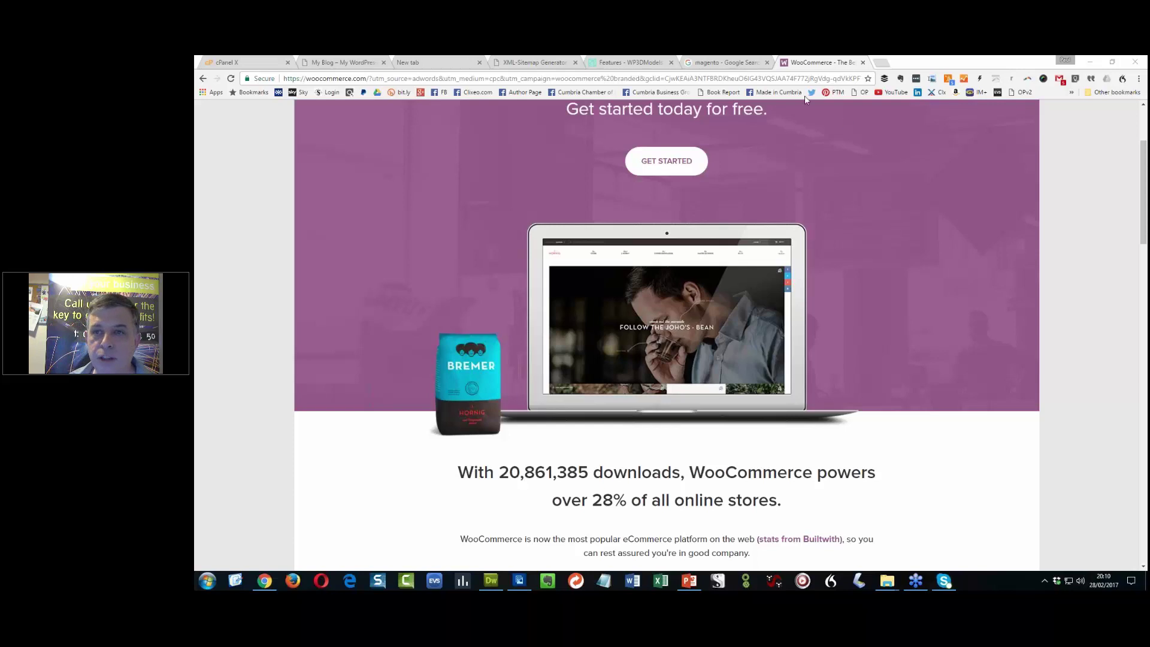
Step: Open a new Chrome tab showing the grid of saved site shortcuts
{"action": "left_click", "coordinate": [881, 63]}
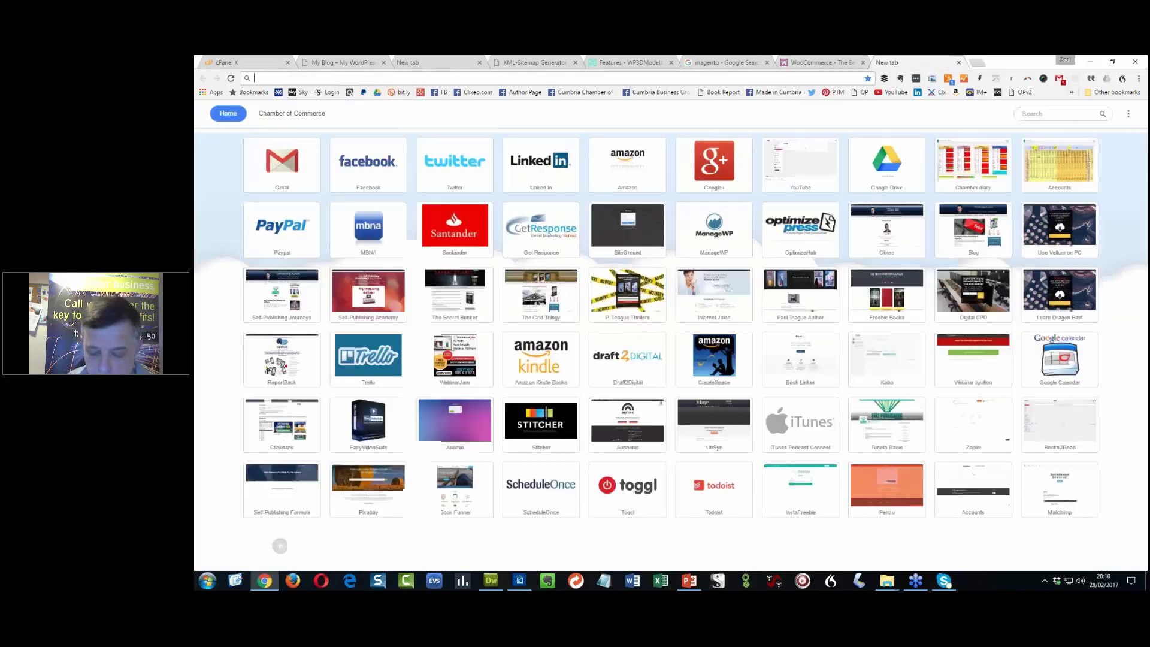
{"action": "type", "text": "paul teague"}
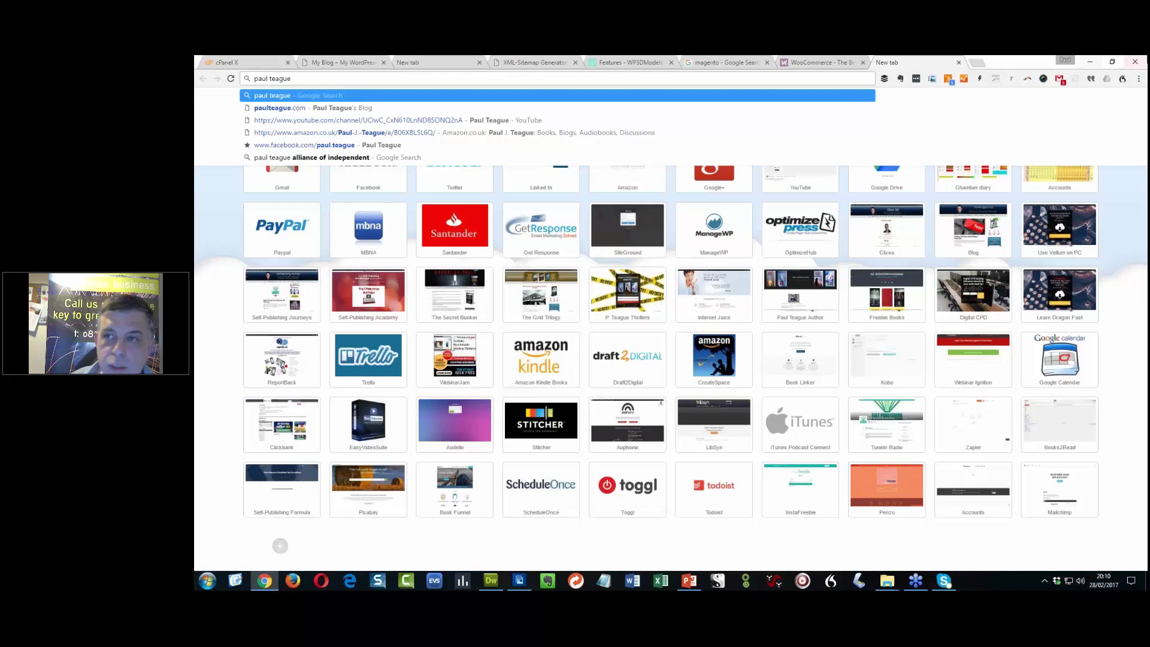
{"action": "left_click", "coordinate": [1139, 80]}
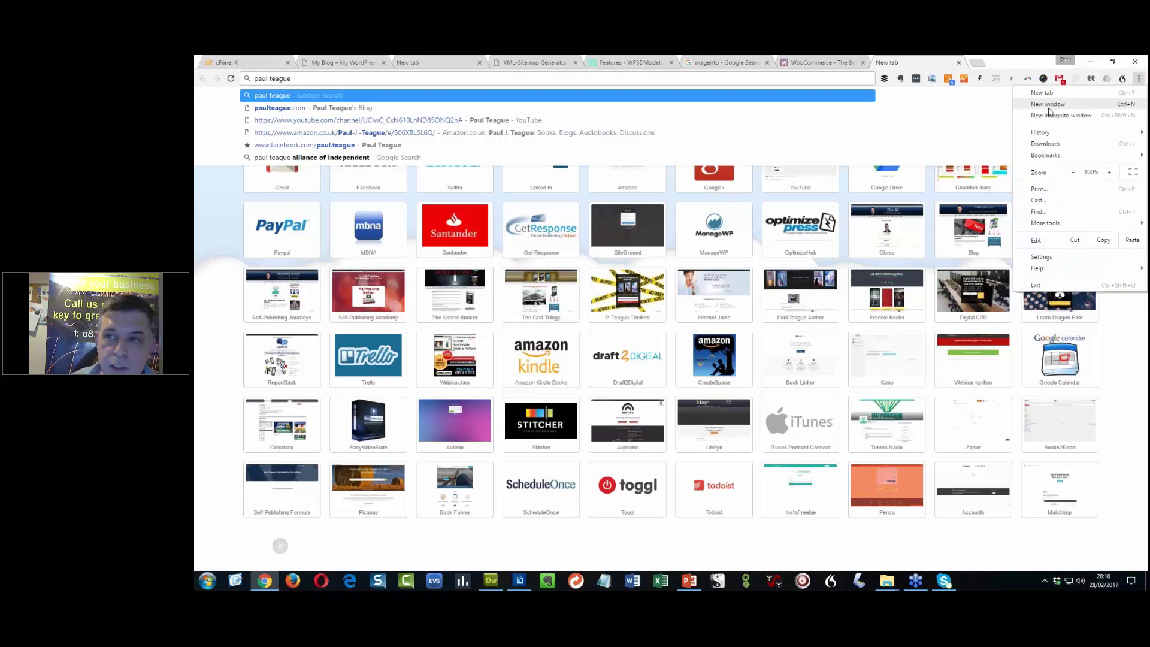
{"action": "left_click", "coordinate": [1039, 117]}
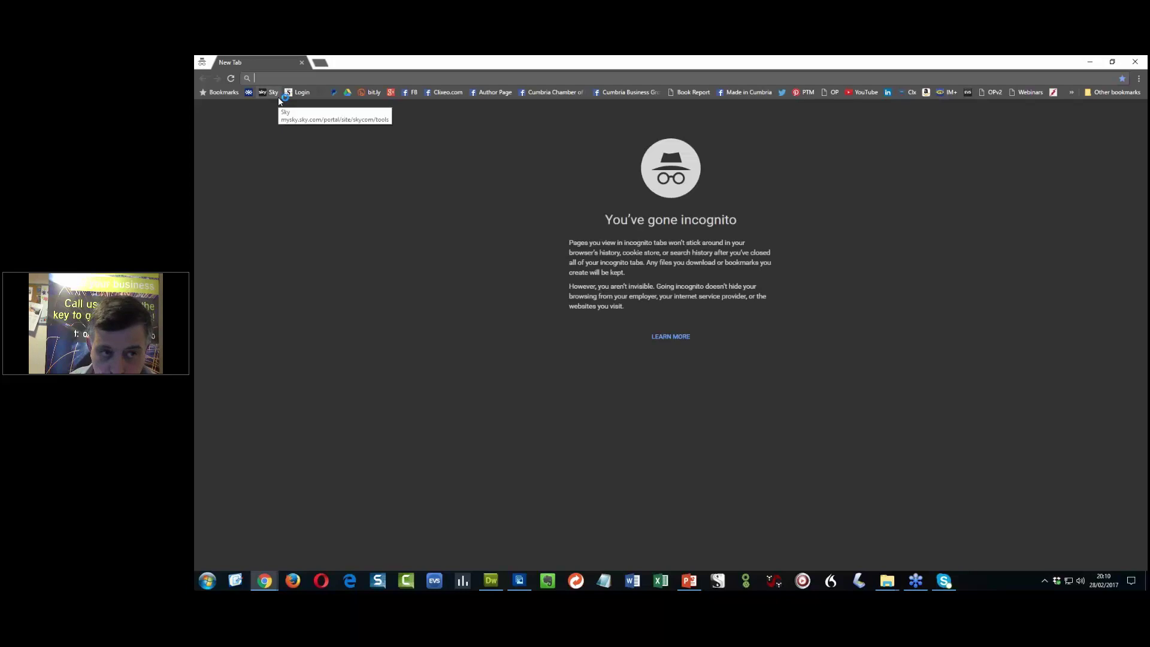
{"action": "type", "text": "pau"}
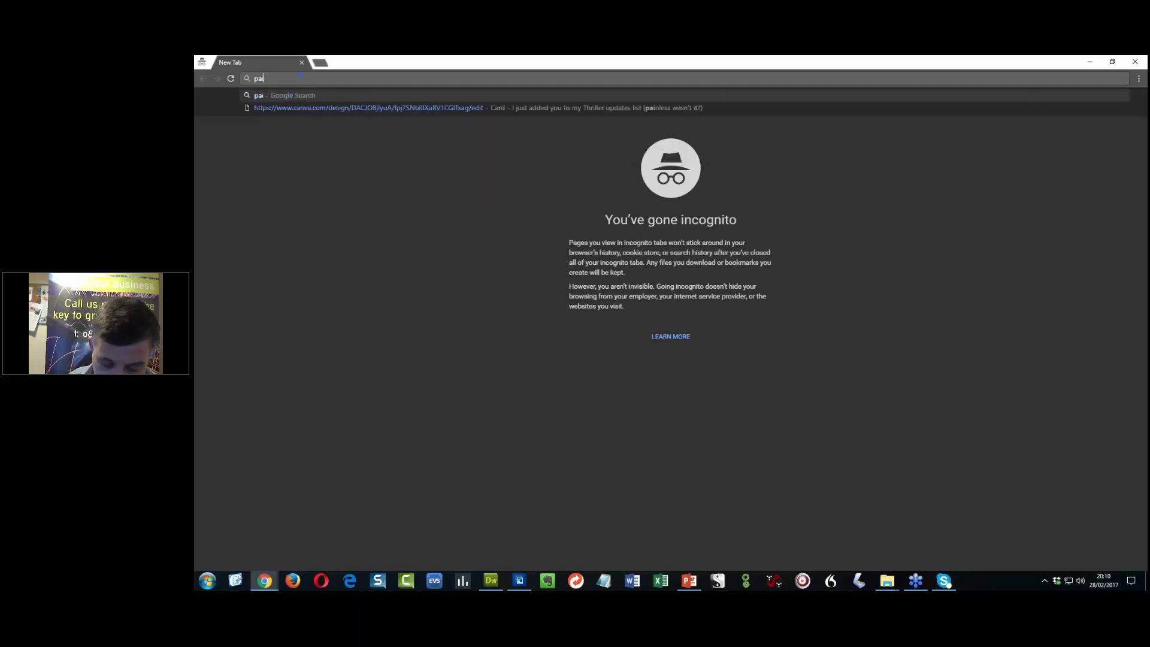
{"action": "type", "text": "l teague"}
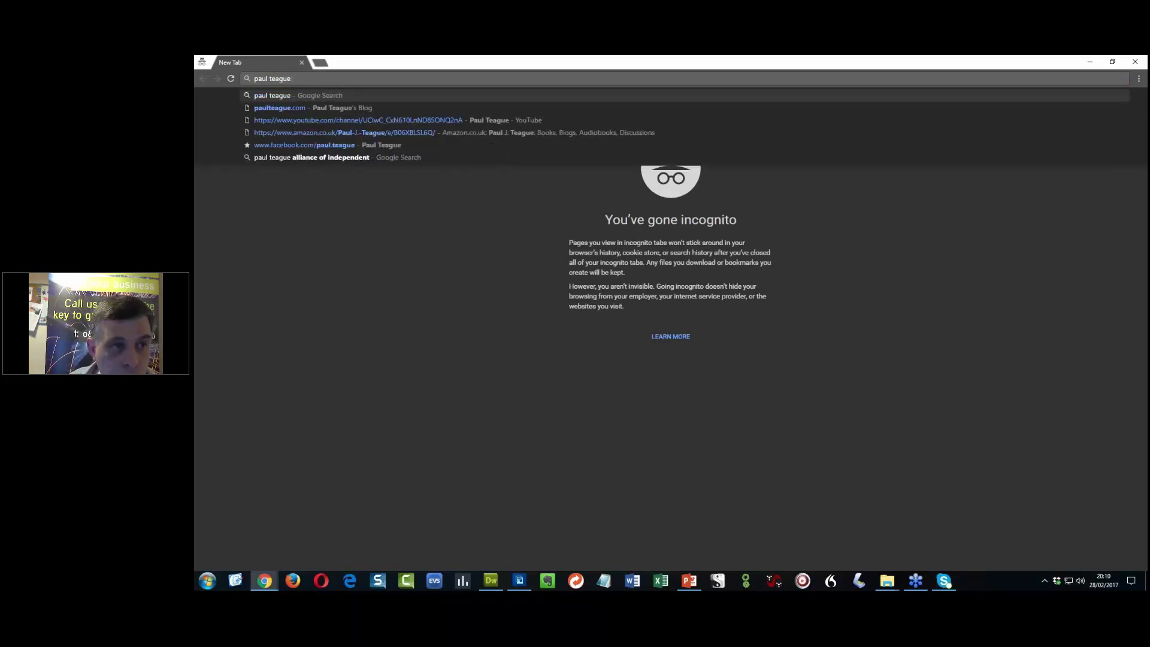
{"action": "key", "text": "Return"}
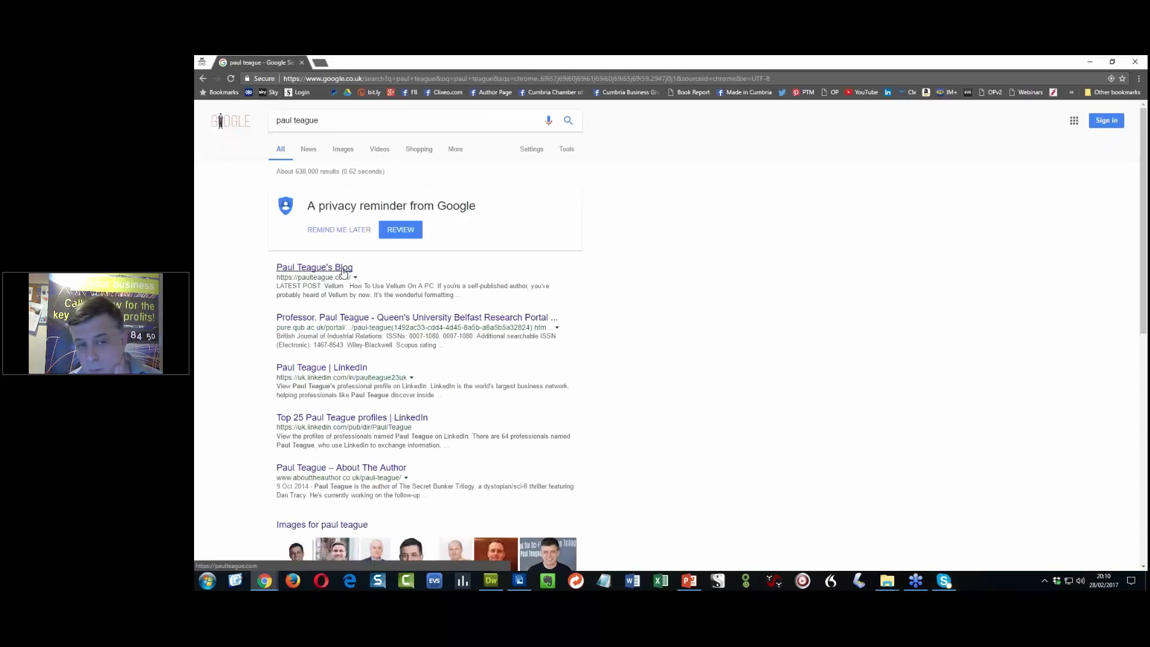
{"action": "left_click", "coordinate": [344, 270]}
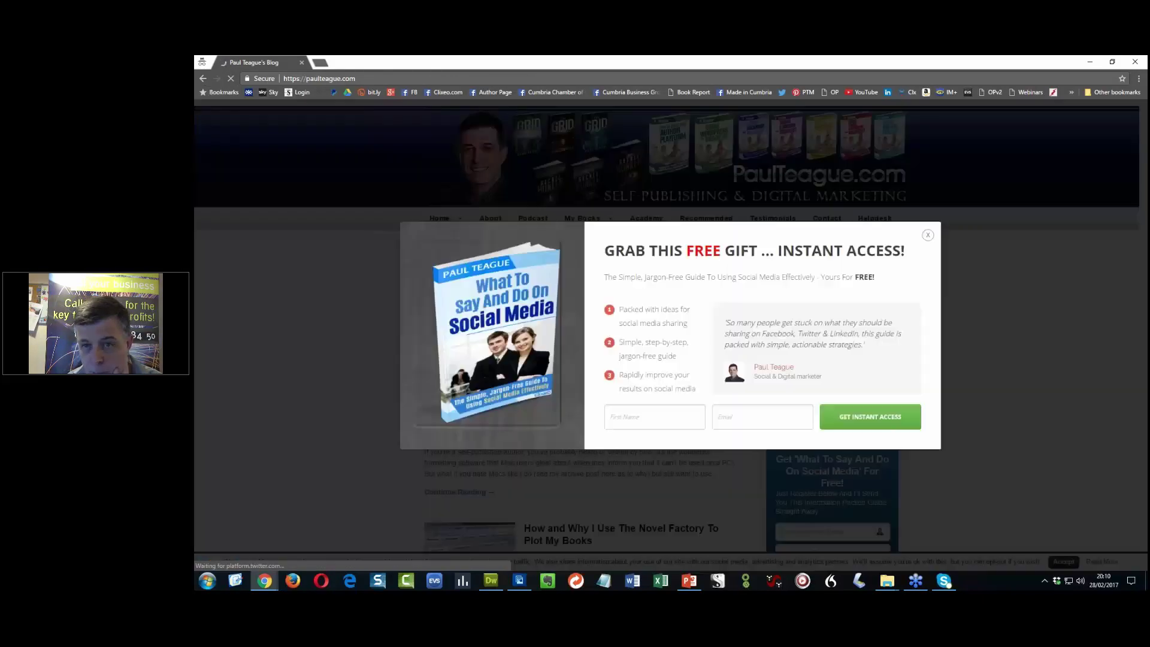
{"action": "left_click", "coordinate": [308, 167]}
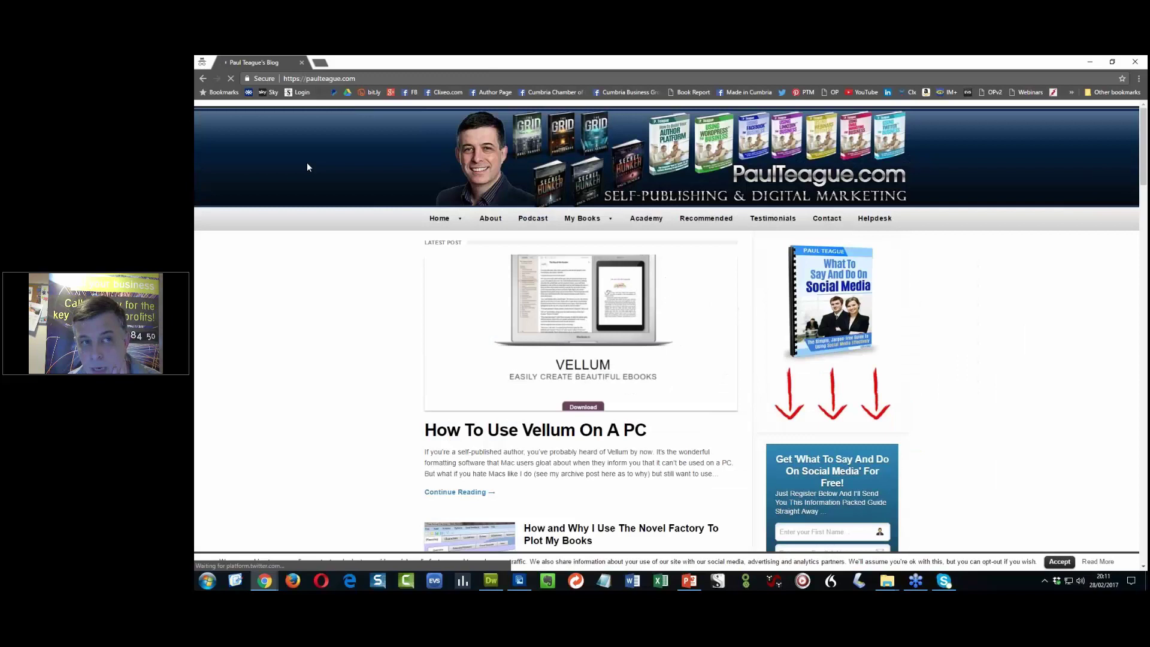
{"action": "left_click", "coordinate": [202, 79]}
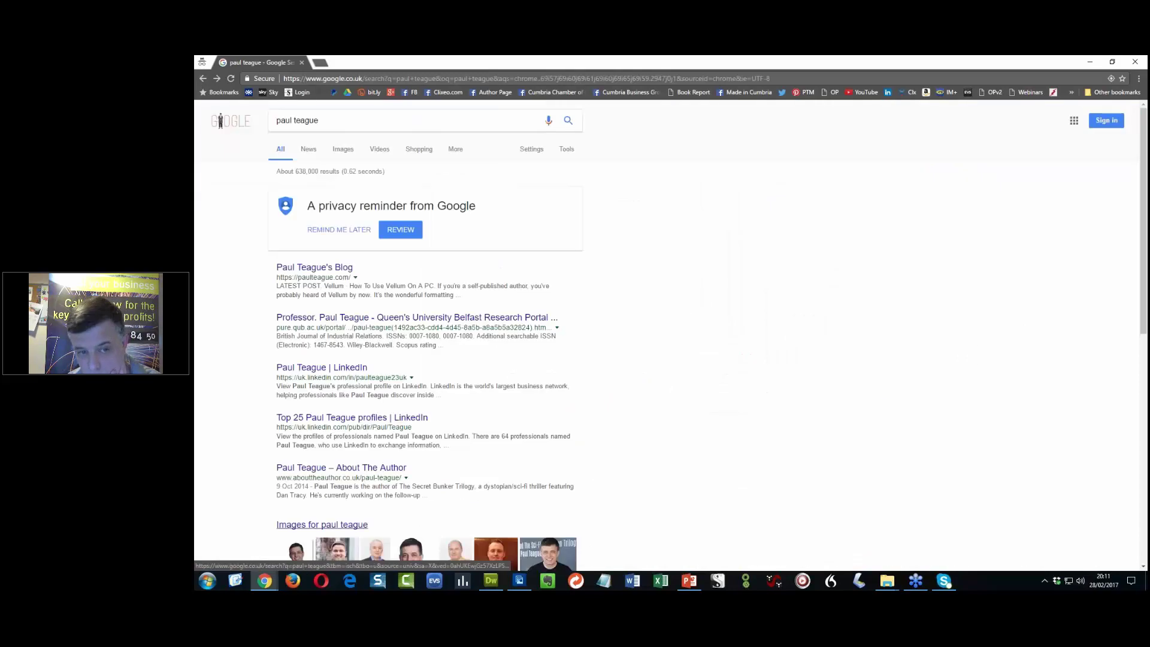
{"action": "left_click", "coordinate": [300, 62]}
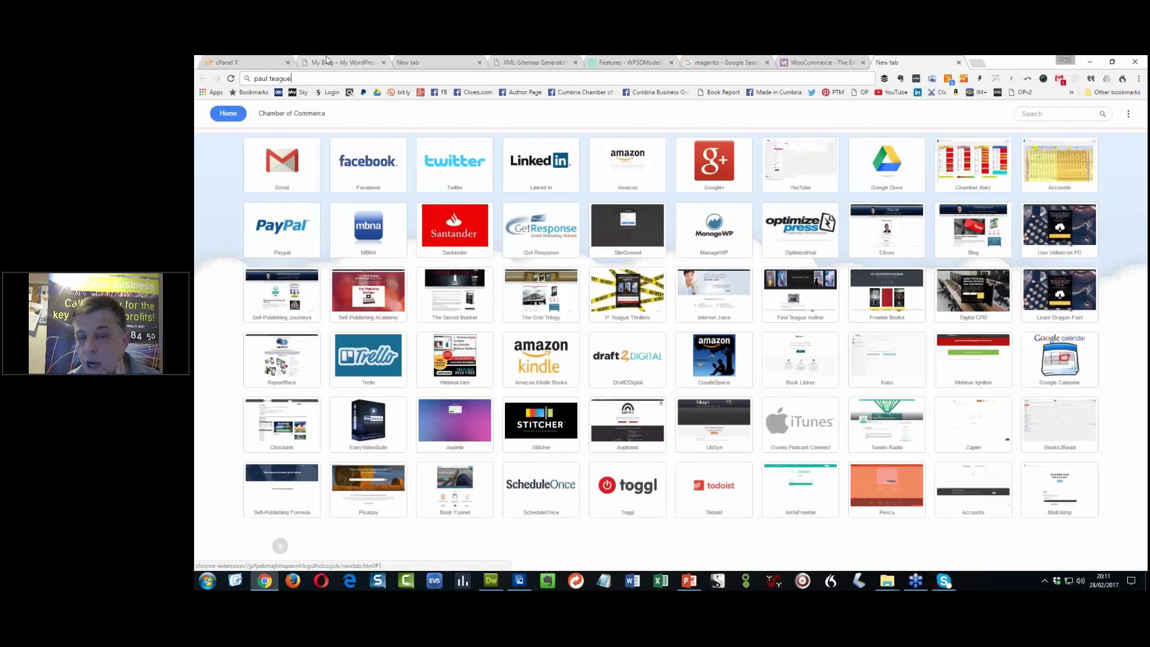
Step: Glance at the My Blog tab, then switch to the other new-tab shortcuts page
{"action": "left_click", "coordinate": [326, 59]}
{"action": "left_click", "coordinate": [422, 69]}
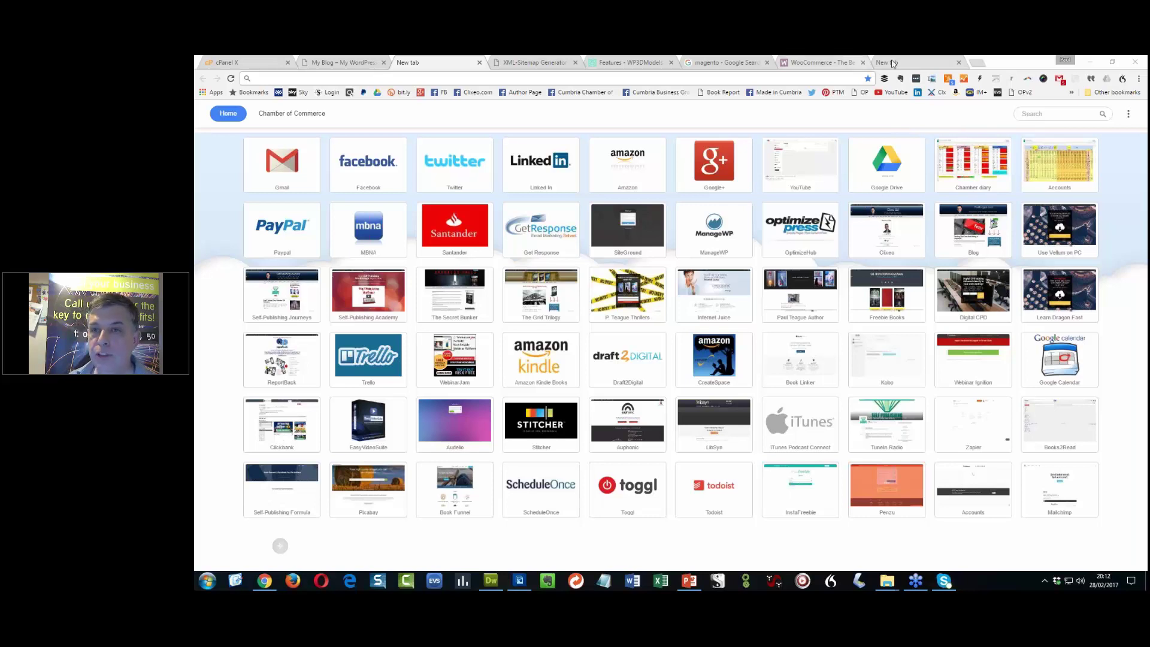
{"action": "key", "text": "ctrl+t"}
Step: Search for the account holder's name and open the ManageWP login page
{"action": "type", "text": "paul teague"}
{"action": "key", "text": "Return"}
{"action": "left_click", "coordinate": [724, 245]}
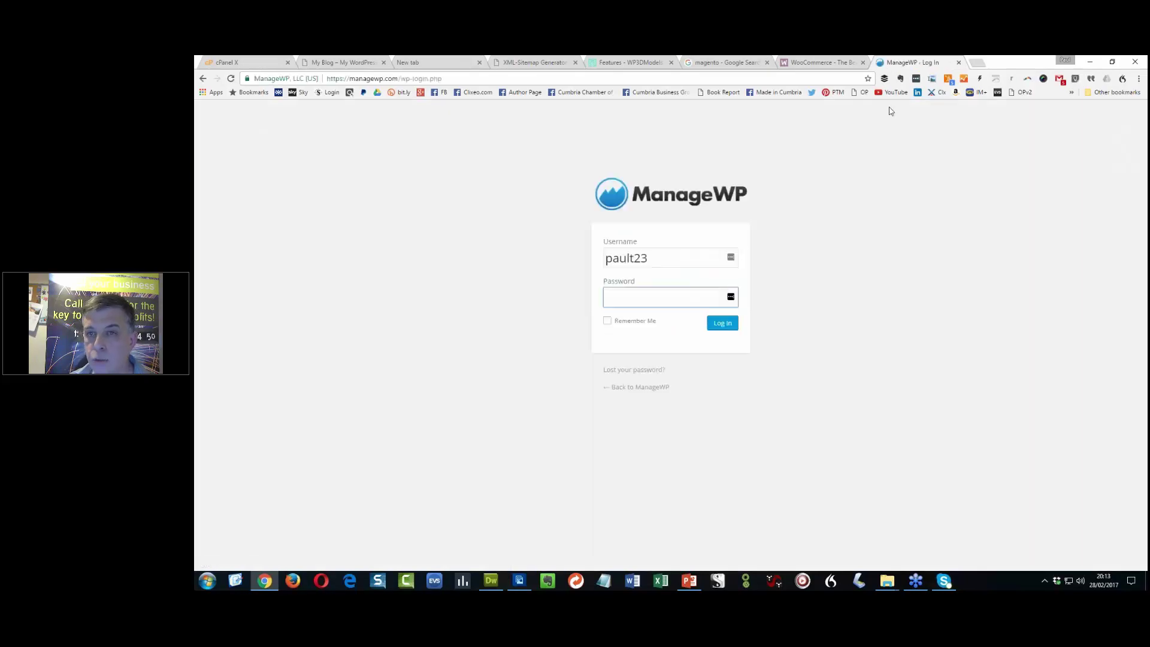
Step: Unlock LastPass with the master password, retrying after the first attempt
{"action": "left_click", "coordinate": [916, 79]}
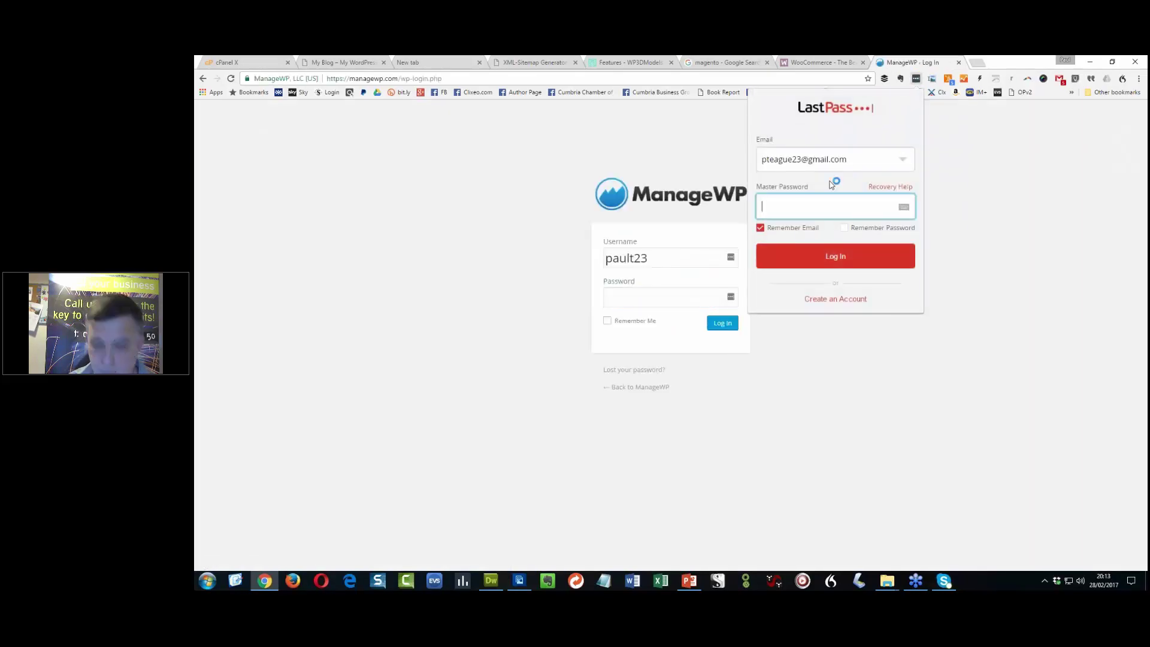
{"action": "type", "text": "•••••••••"}
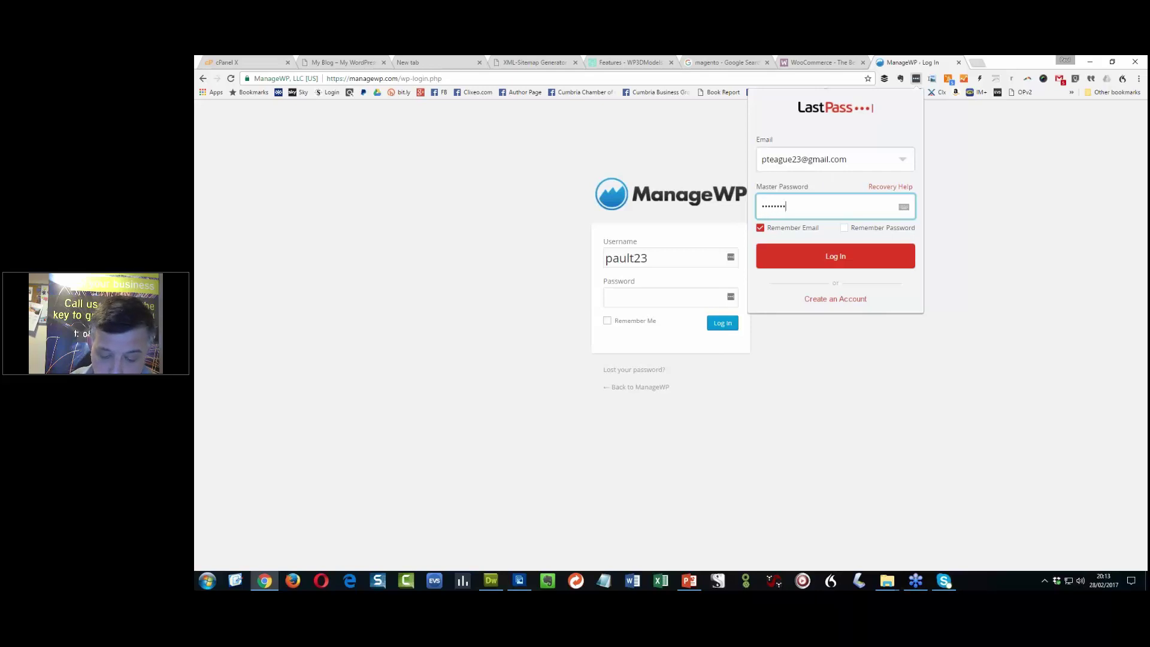
{"action": "type", "text": "•••••"}
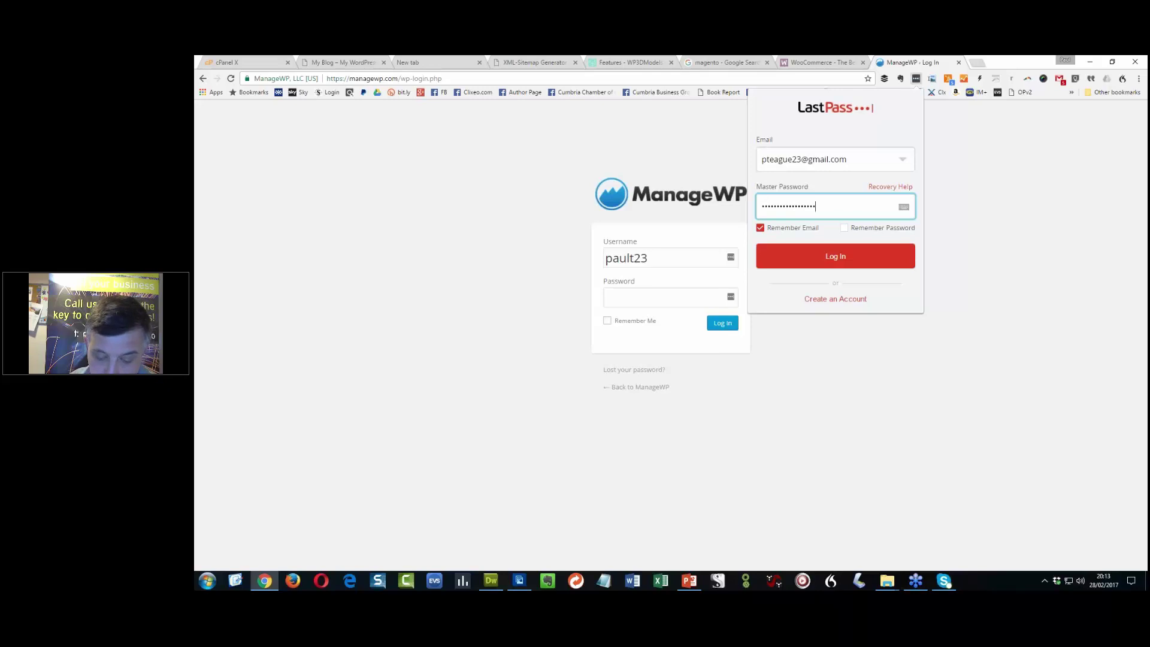
{"action": "key", "text": "Return"}
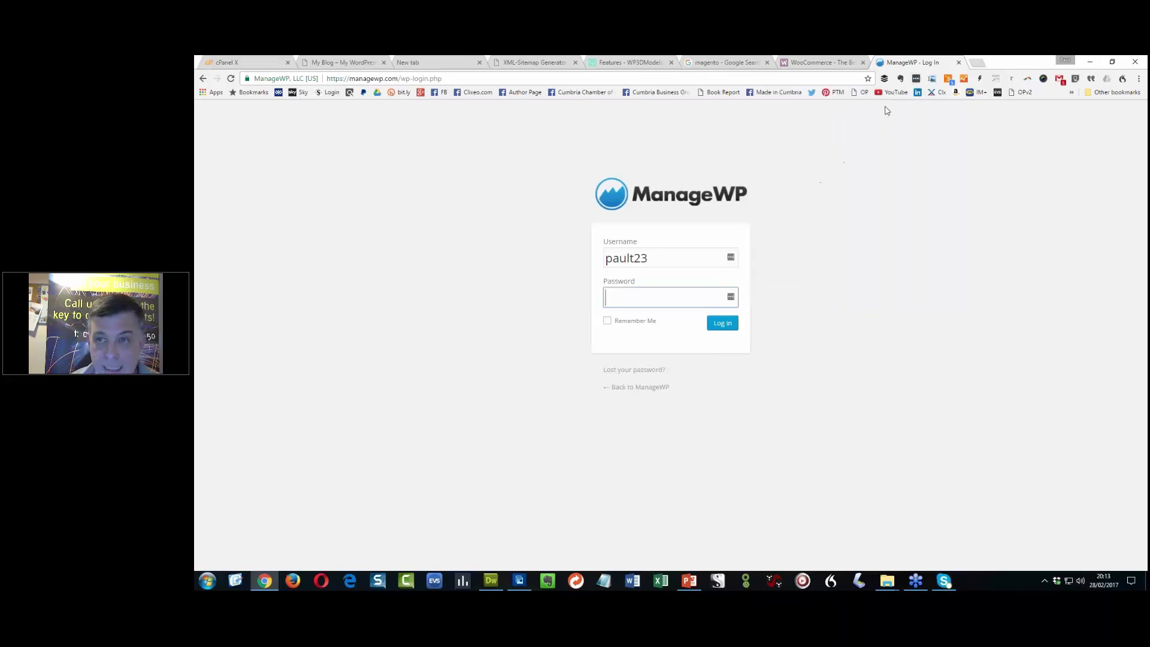
{"action": "left_click", "coordinate": [920, 82]}
{"action": "left_click", "coordinate": [842, 149]}
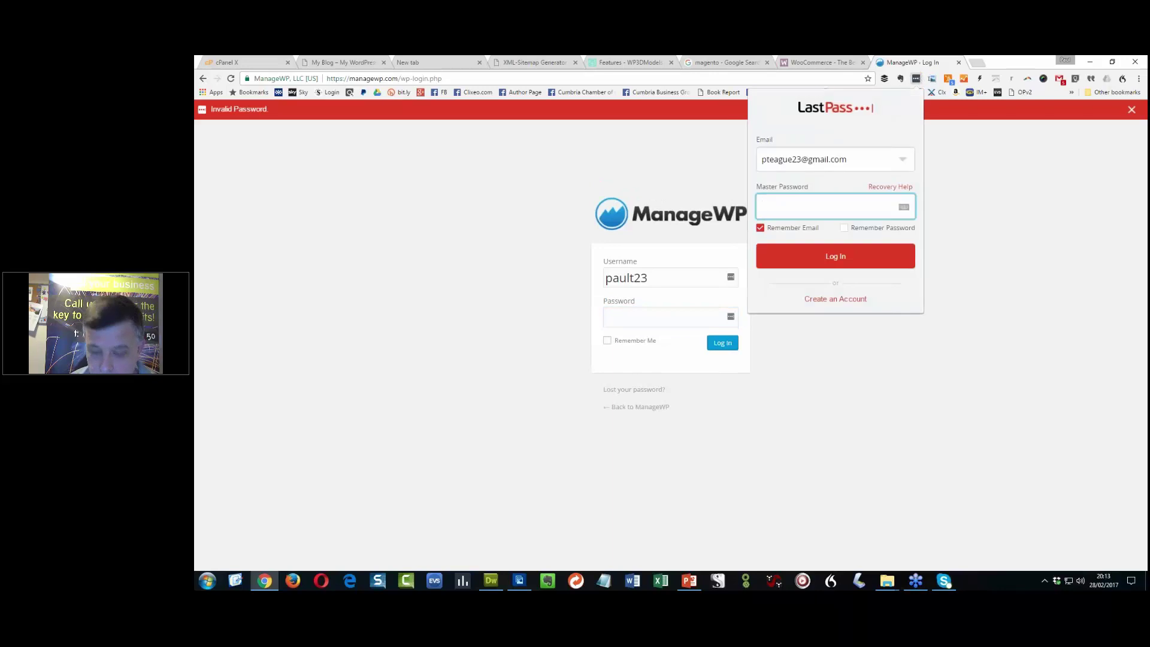
{"action": "type", "text": "*********"}
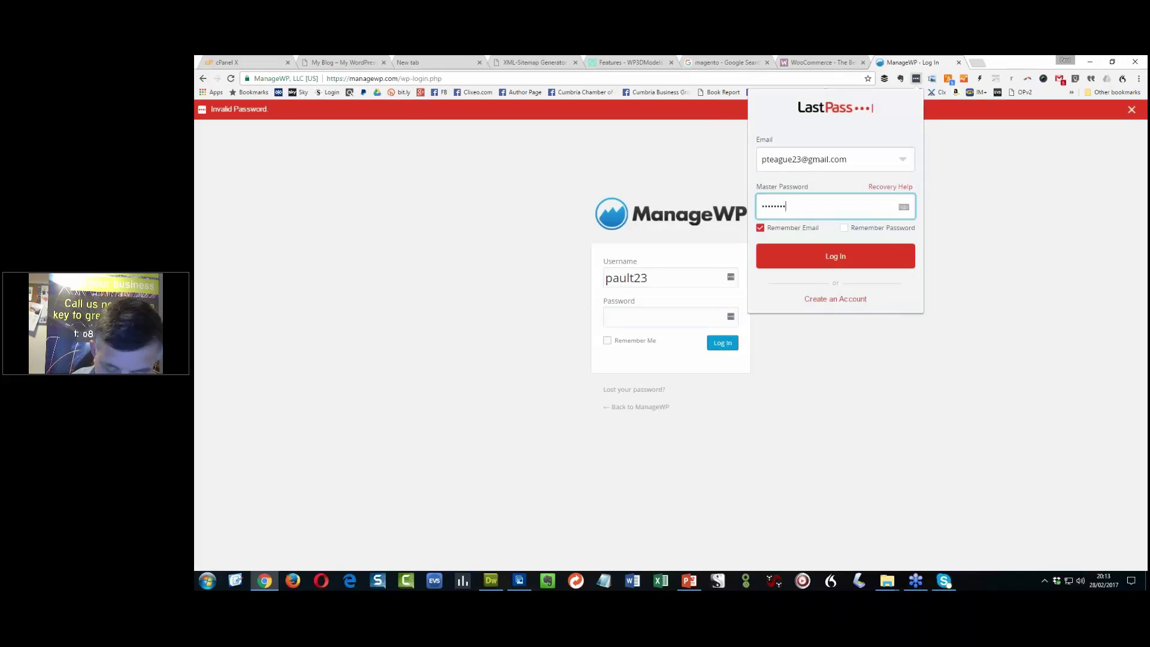
{"action": "type", "text": "**********"}
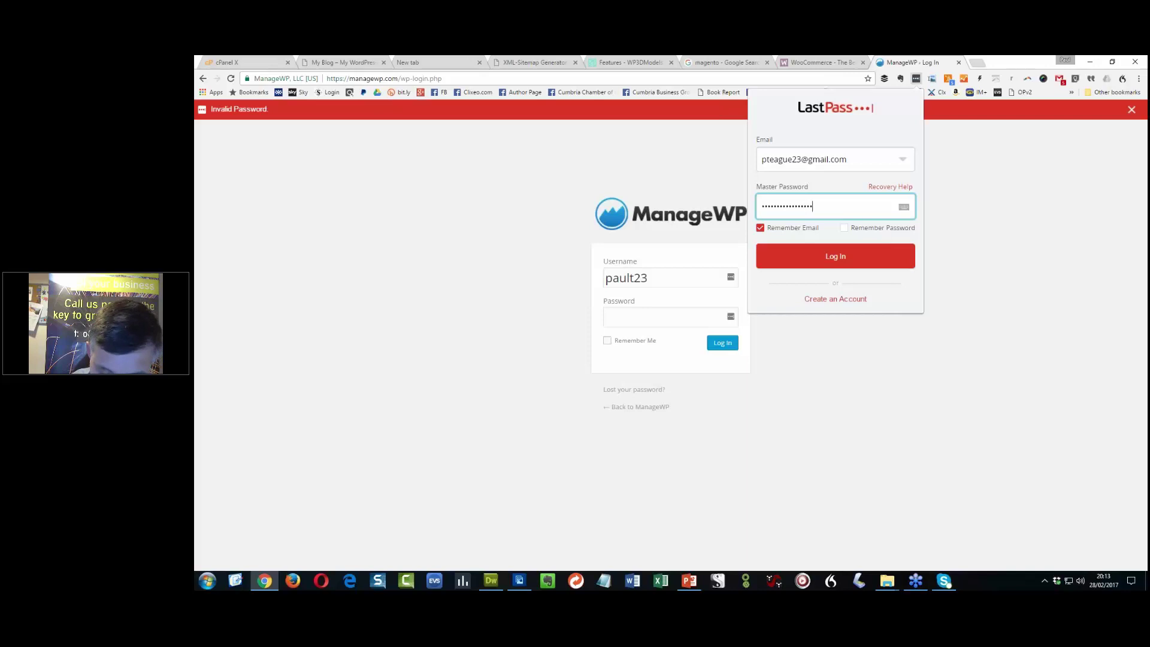
{"action": "key", "text": "Return"}
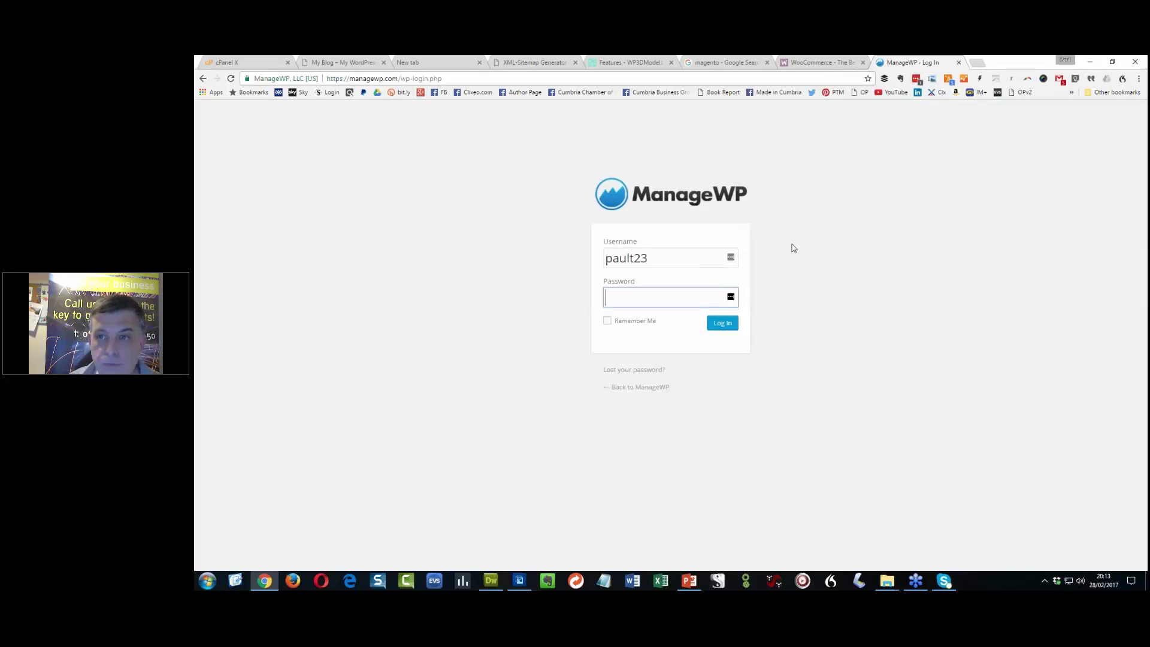
Step: Auto-fill the saved ManageWP login and sign in to the dashboard
{"action": "left_click", "coordinate": [916, 78]}
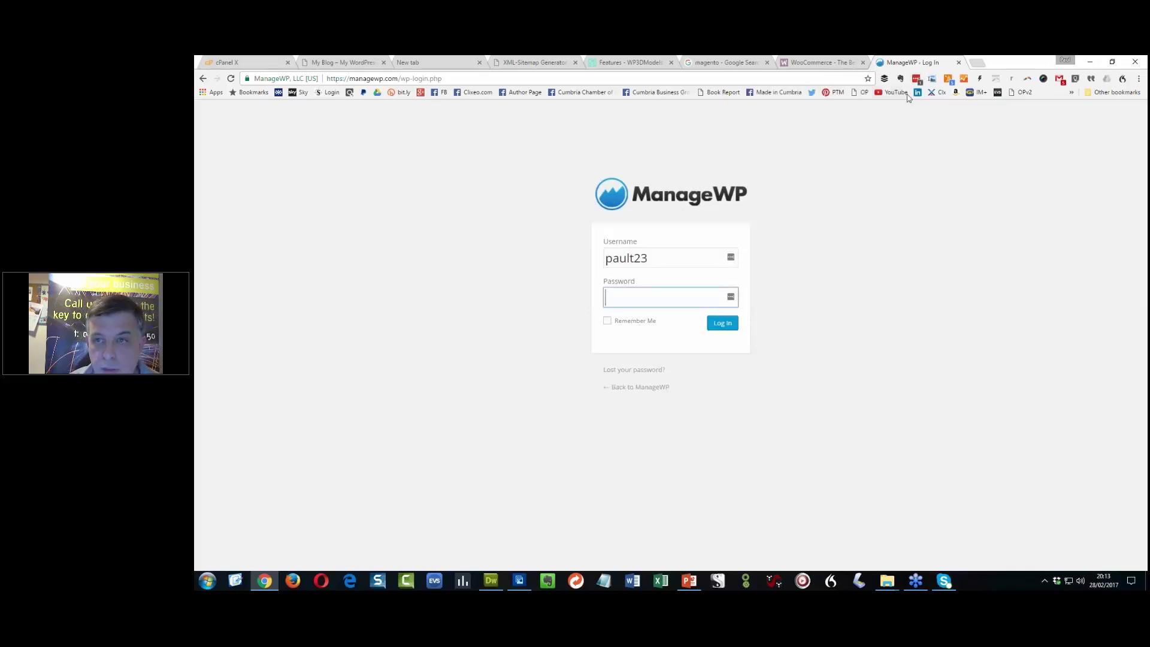
{"action": "left_click", "coordinate": [786, 236]}
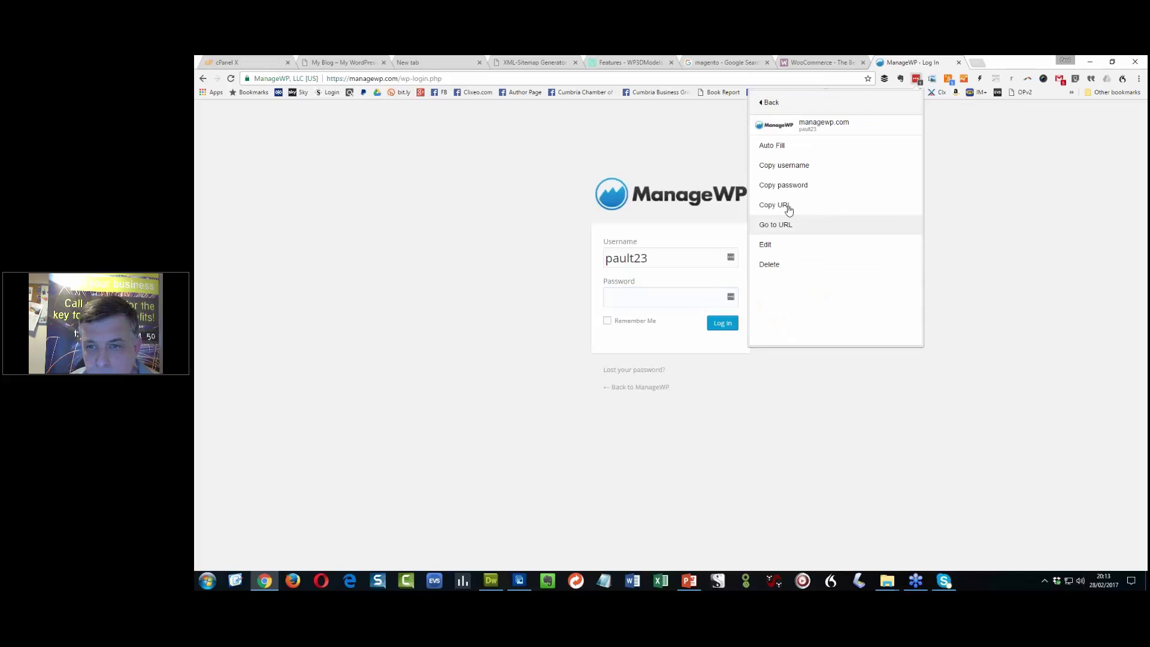
{"action": "left_click", "coordinate": [793, 143]}
{"action": "left_click", "coordinate": [722, 323]}
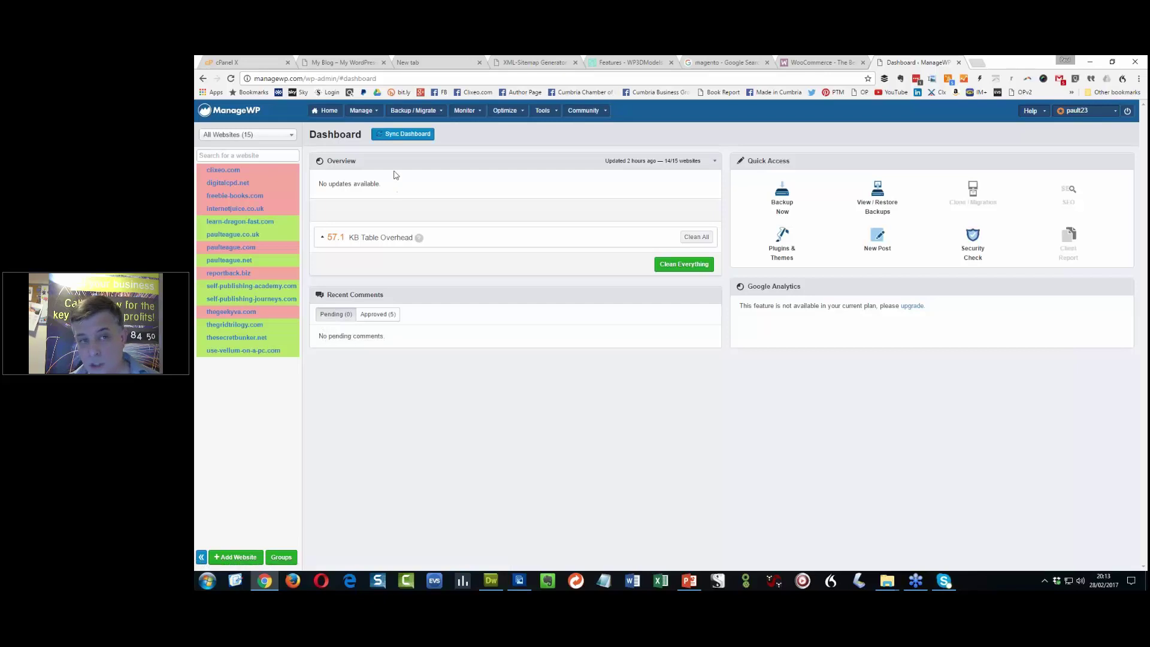
Step: Sync all 15 sites, Clean Everything to clear 63.3 KB overhead, then close ManageWP
{"action": "left_click", "coordinate": [407, 136]}
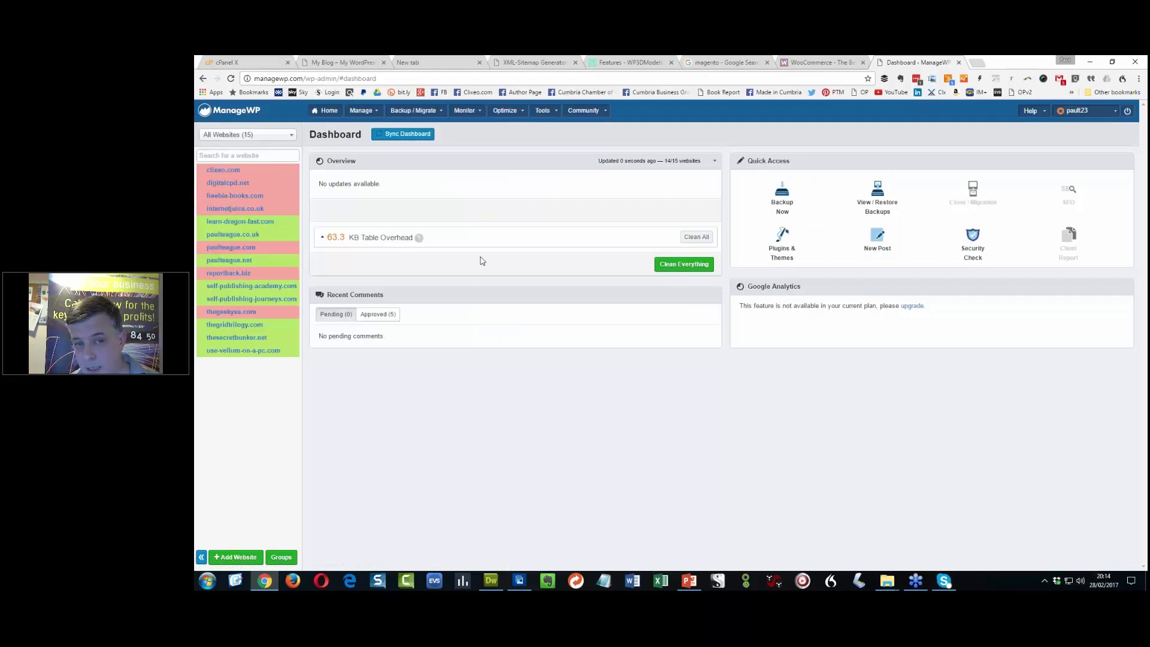
{"action": "left_click", "coordinate": [665, 267]}
{"action": "left_click", "coordinate": [697, 196]}
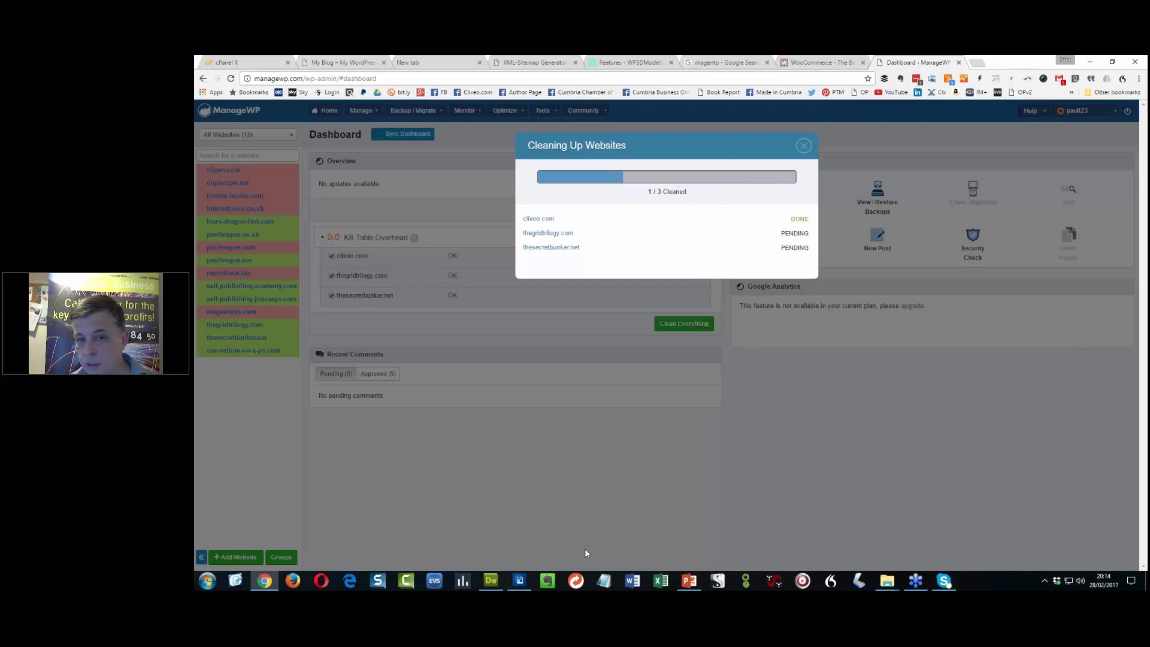
{"action": "left_click", "coordinate": [705, 275]}
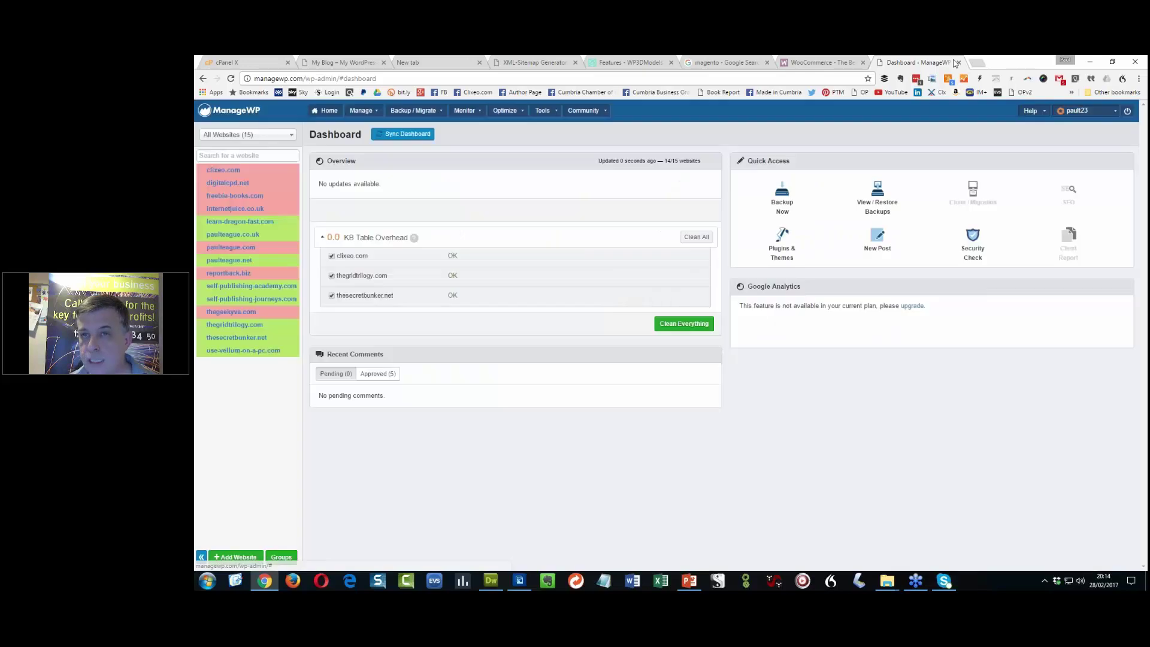
{"action": "left_click", "coordinate": [959, 62]}
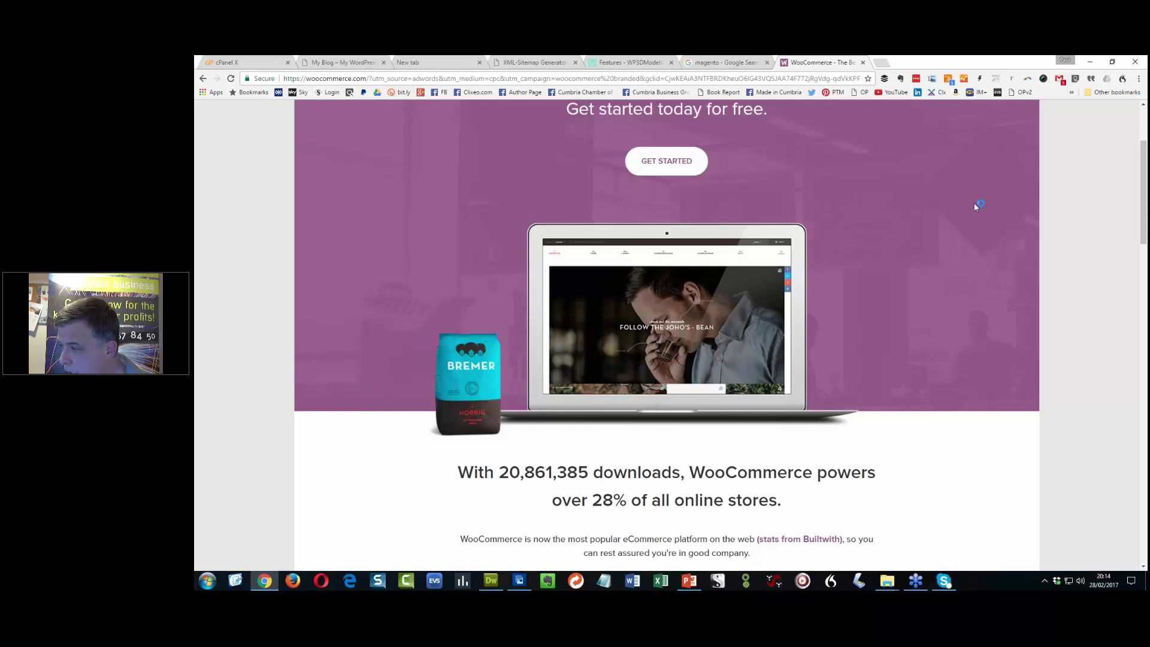
Step: Load one.com in a new tab and scroll through its Starter, Professional and Business plans
{"action": "left_click", "coordinate": [885, 62]}
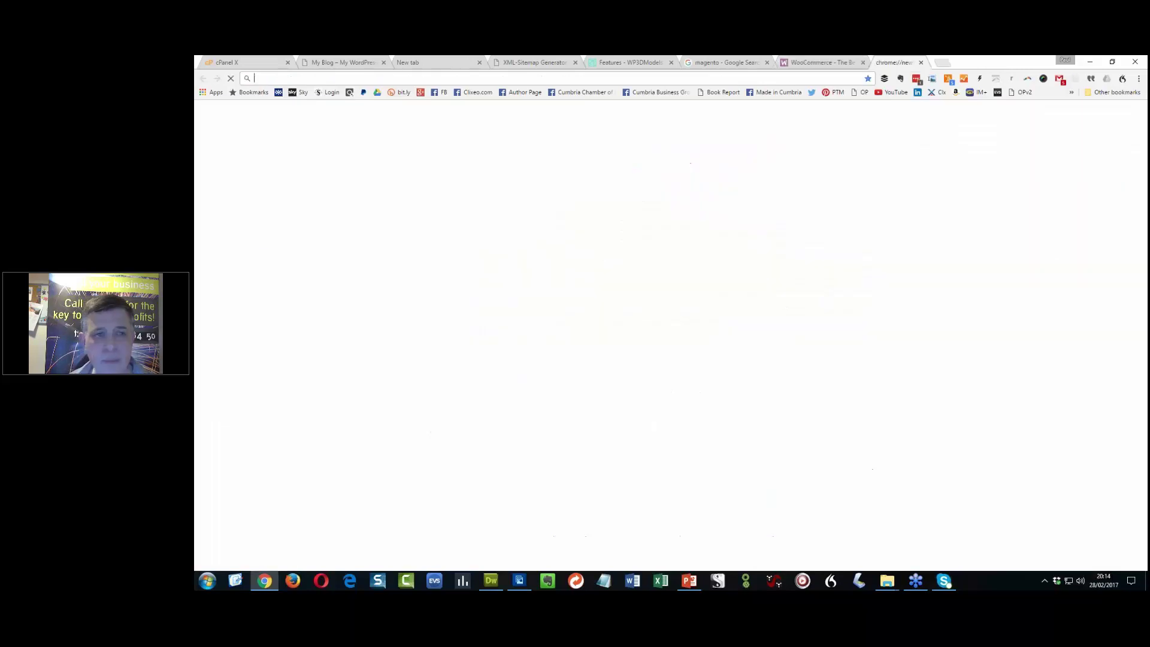
{"action": "type", "text": "one.c"}
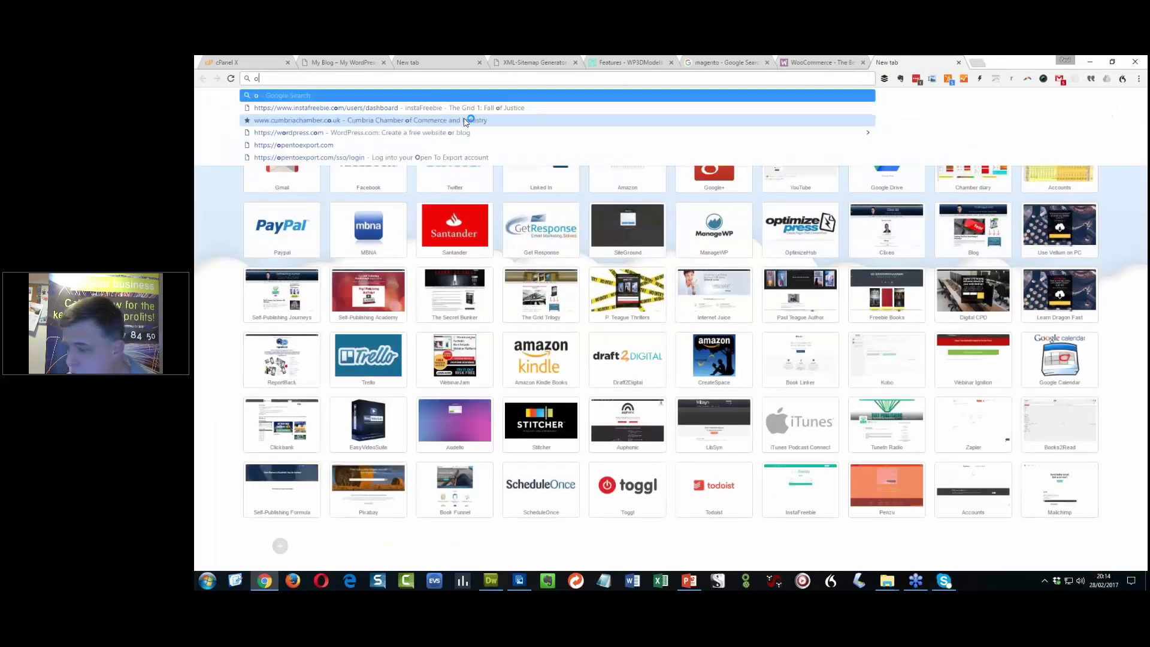
{"action": "type", "text": "om"}
{"action": "key", "text": "Return"}
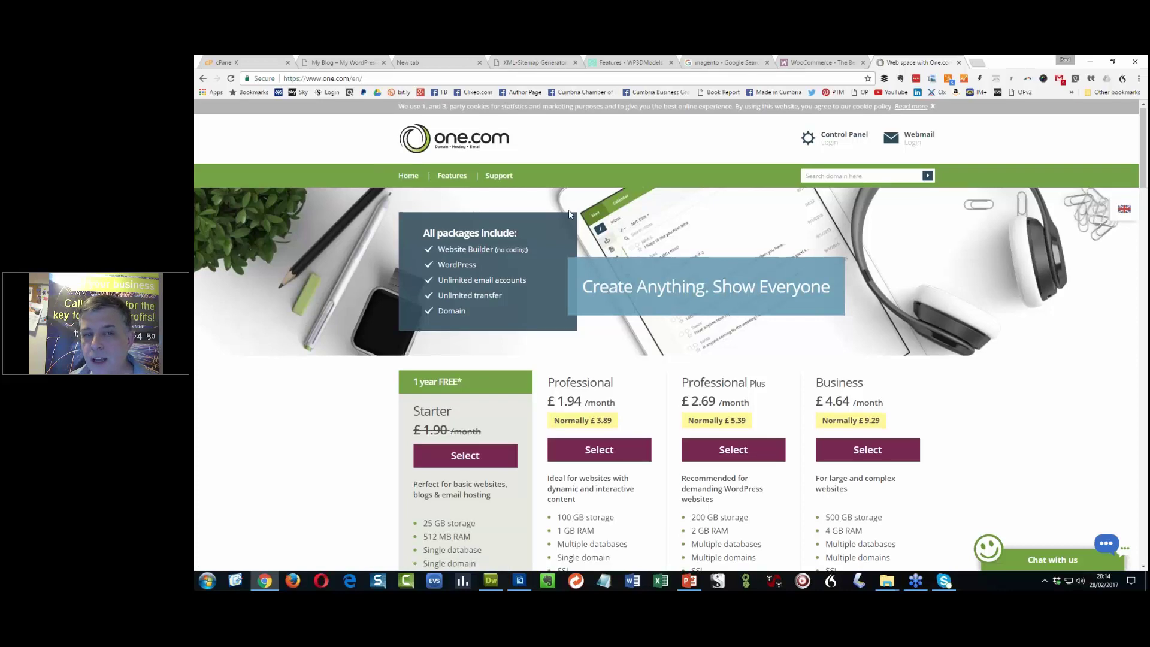
{"action": "scroll", "coordinate": [569, 211], "scroll_direction": "down", "scroll_amount": 1}
{"action": "scroll", "coordinate": [574, 212], "scroll_direction": "up", "scroll_amount": 1}
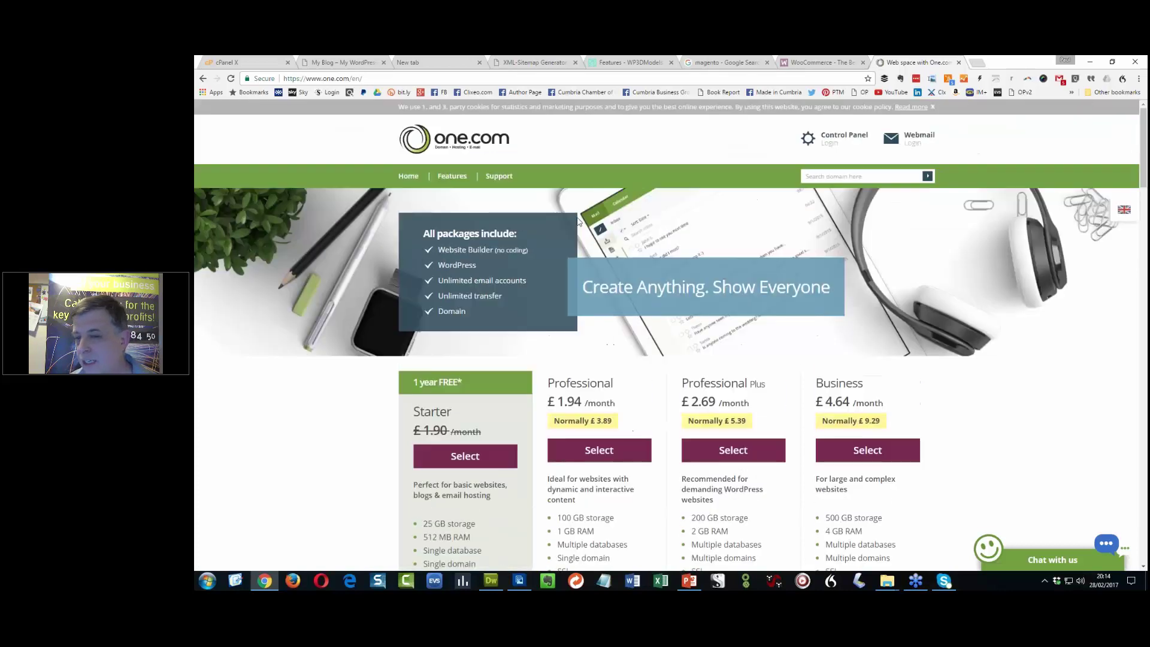
{"action": "scroll", "coordinate": [591, 229], "scroll_direction": "down", "scroll_amount": 1}
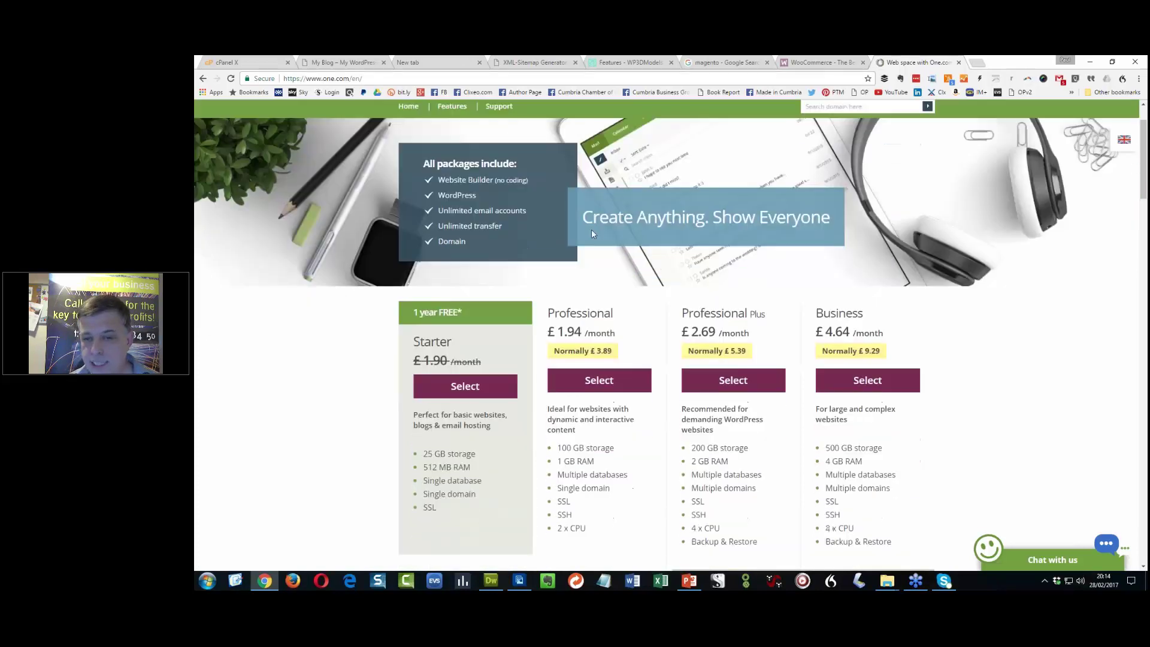
{"action": "scroll", "coordinate": [599, 233], "scroll_direction": "down", "scroll_amount": 10}
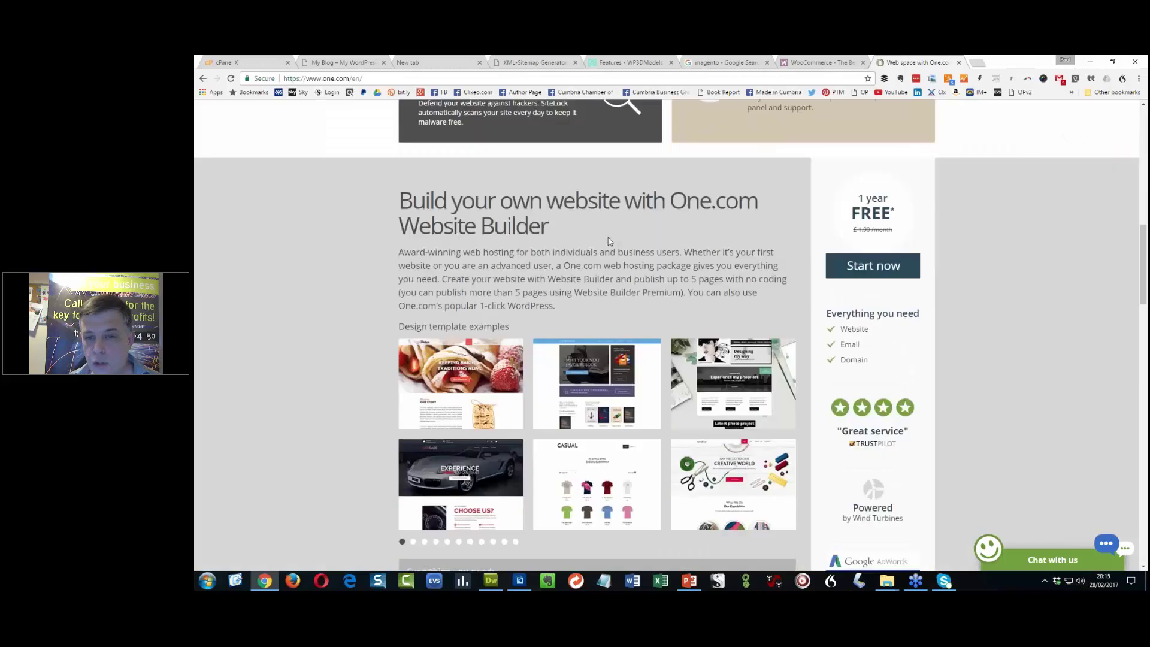
{"action": "scroll", "coordinate": [610, 241], "scroll_direction": "up", "scroll_amount": 11}
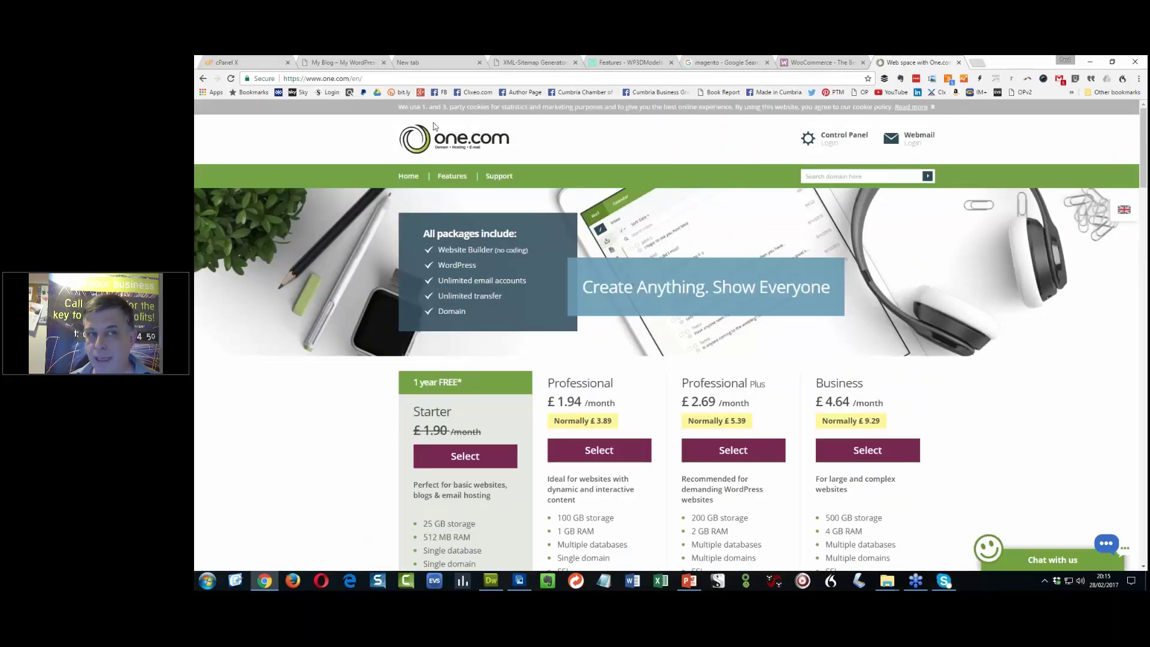
Step: Switch to the SiteGround tab and go from Softaculous to the cPanel home
{"action": "left_click", "coordinate": [252, 59]}
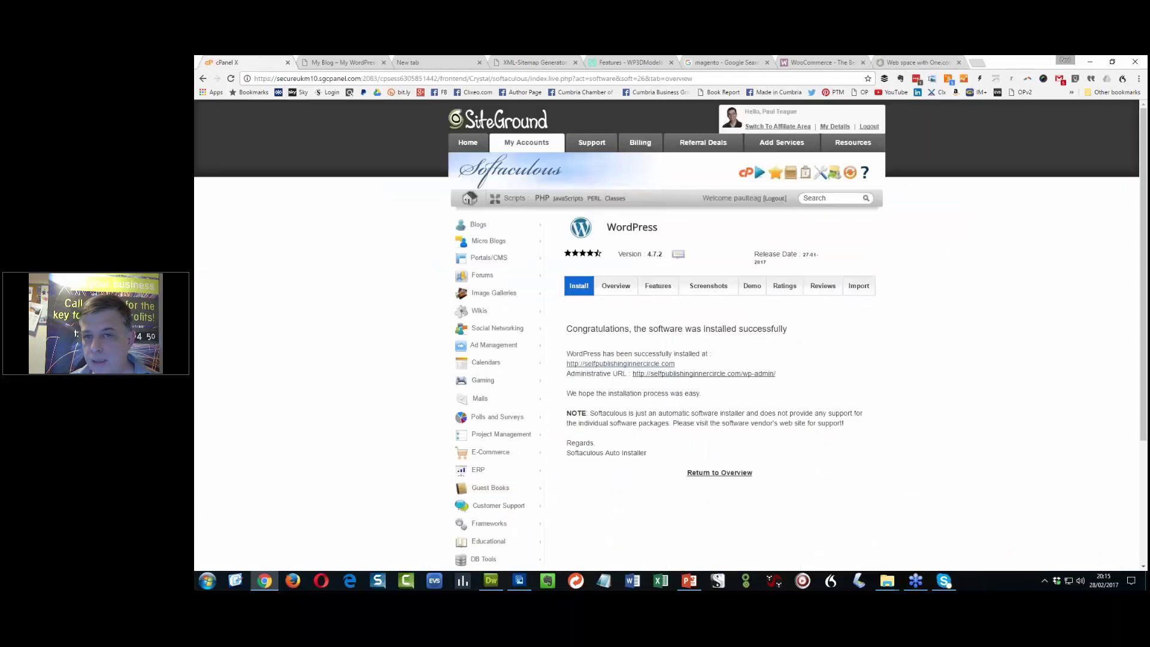
{"action": "left_click", "coordinate": [738, 171]}
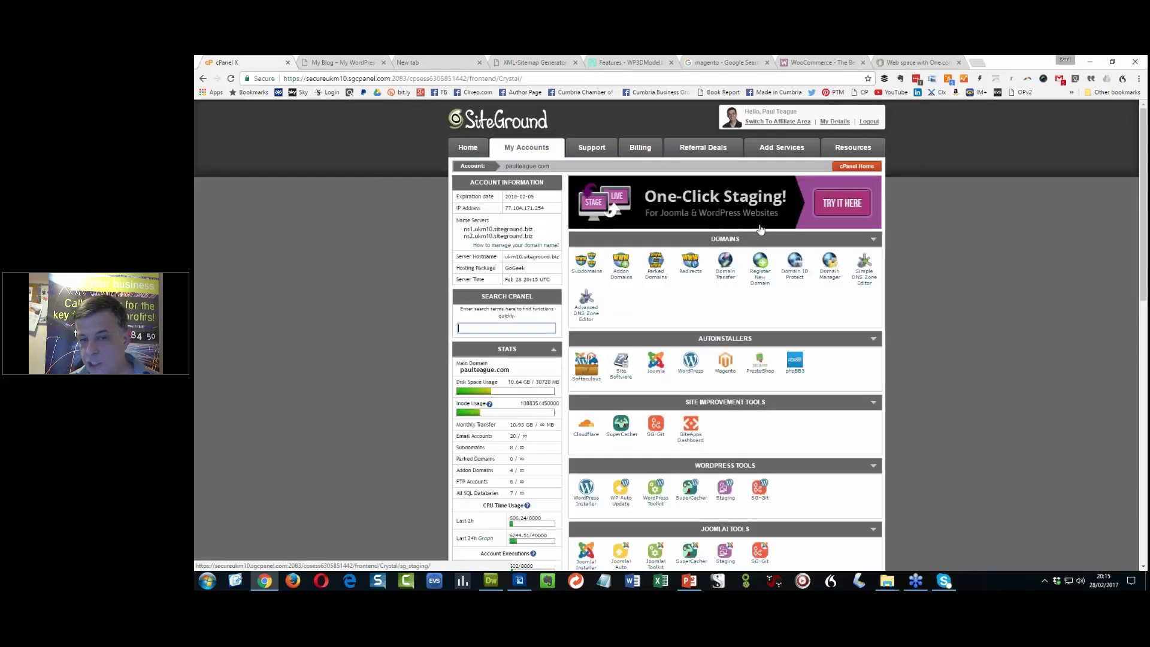
{"action": "scroll", "coordinate": [761, 228], "scroll_direction": "down", "scroll_amount": 3}
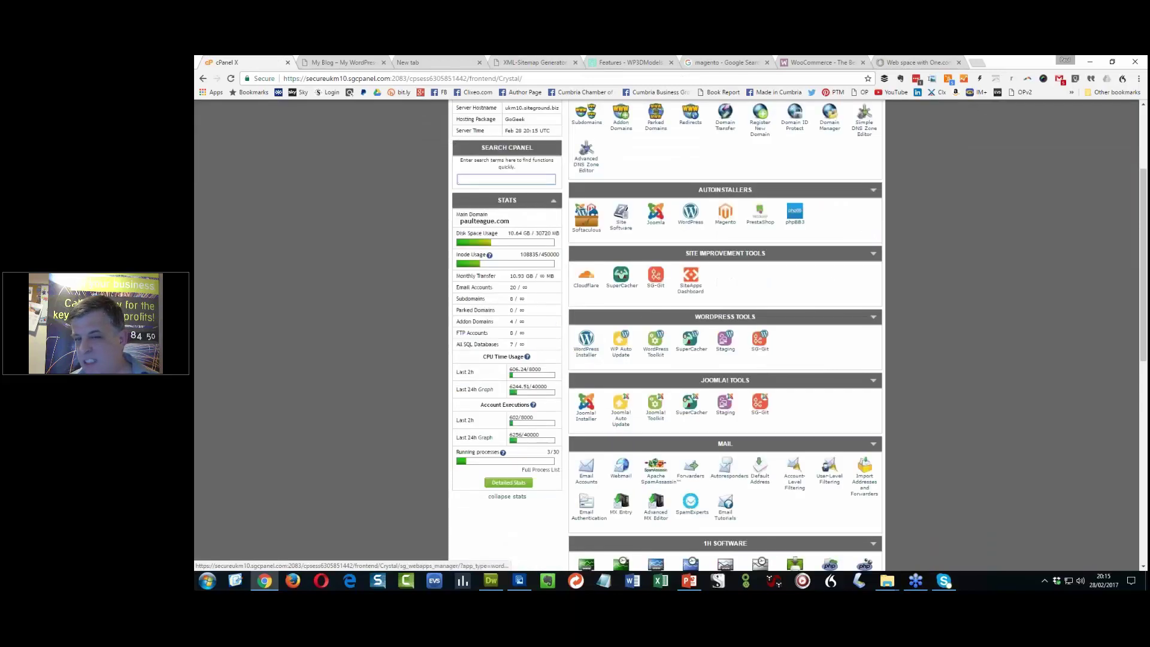
{"action": "scroll", "coordinate": [680, 391], "scroll_direction": "up", "scroll_amount": 3}
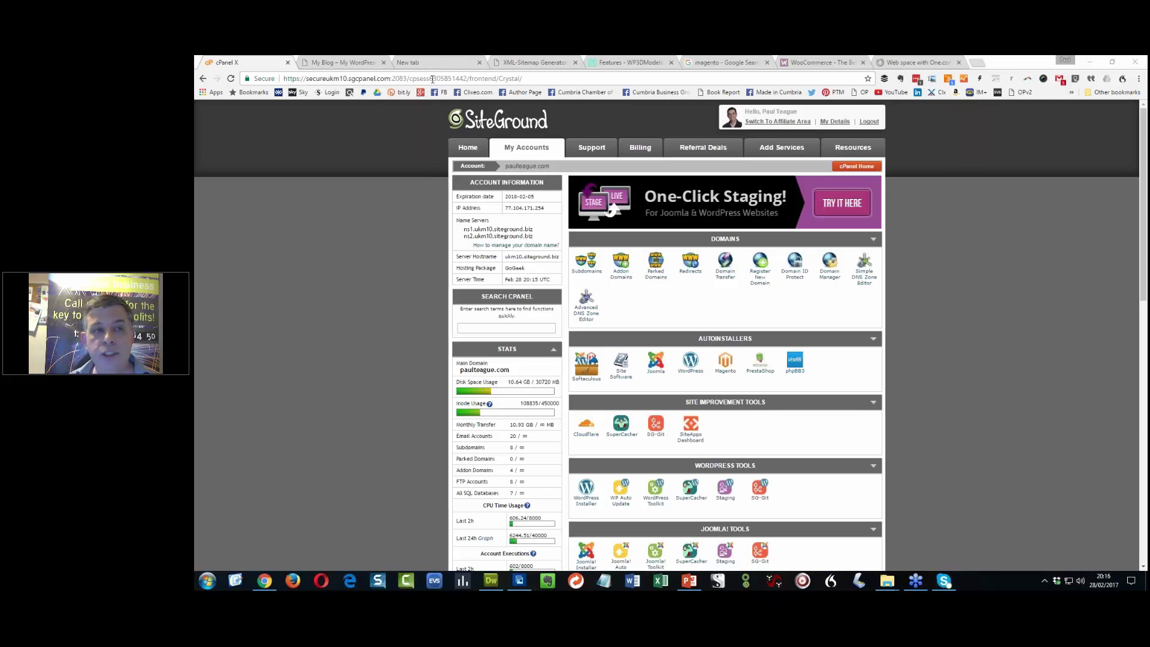
Step: Move through the open tabs to the XML-Sitemap settings, then choose My blog > Visit Site
{"action": "left_click", "coordinate": [357, 63]}
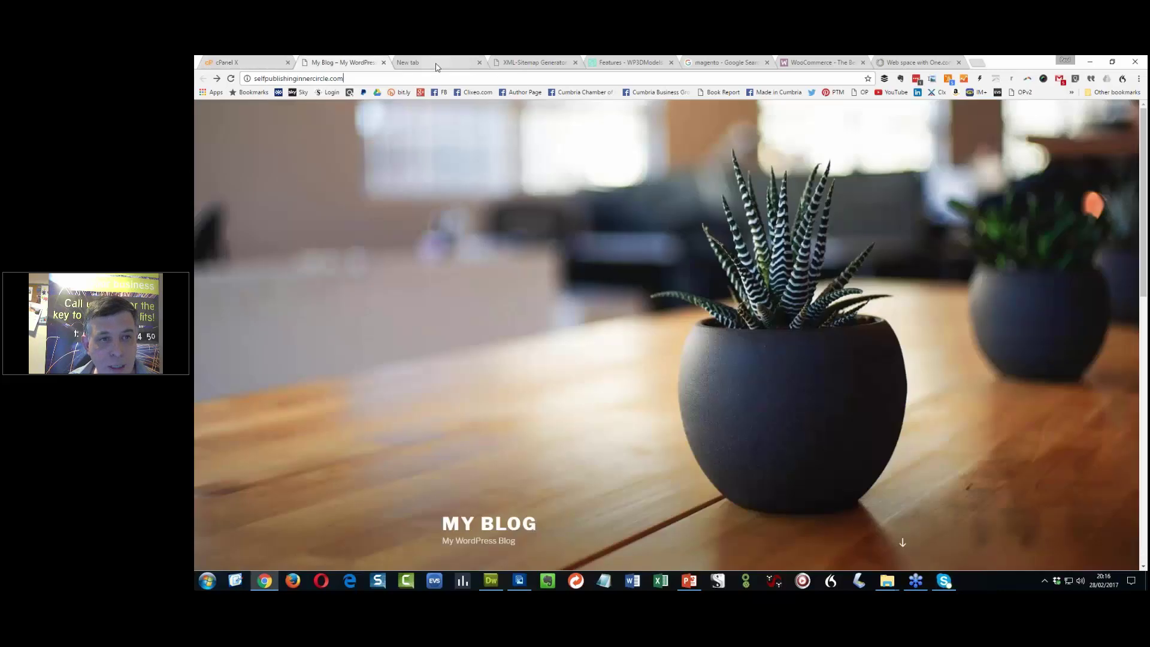
{"action": "left_click", "coordinate": [437, 64]}
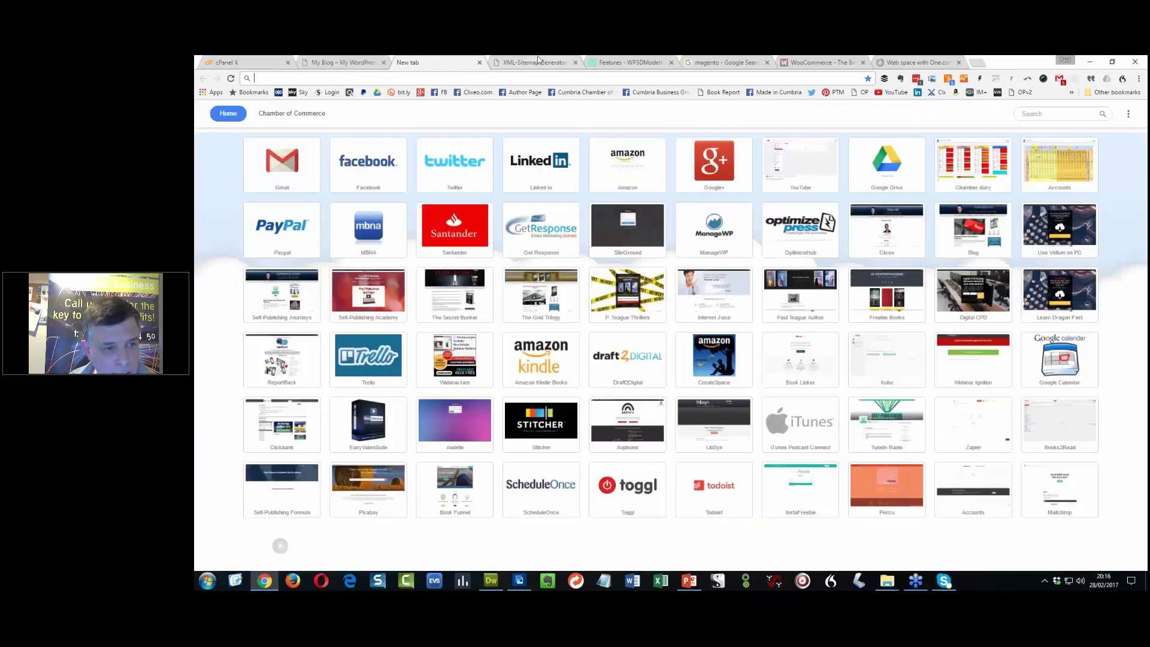
{"action": "left_click", "coordinate": [538, 62]}
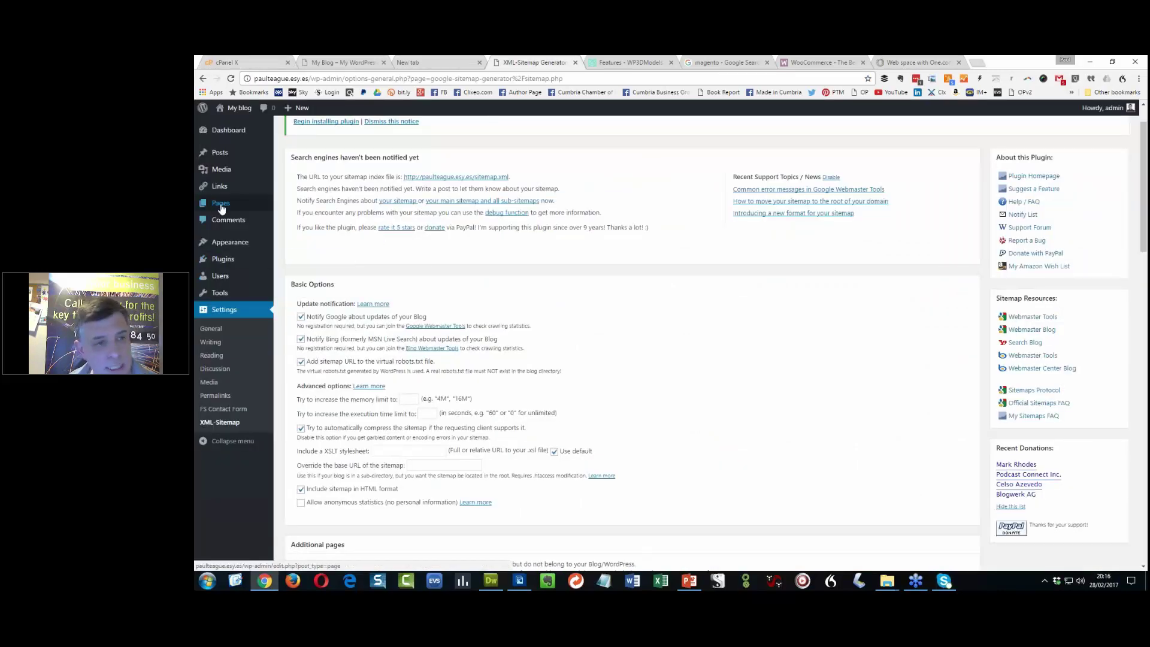
{"action": "mouse_move", "coordinate": [217, 168]}
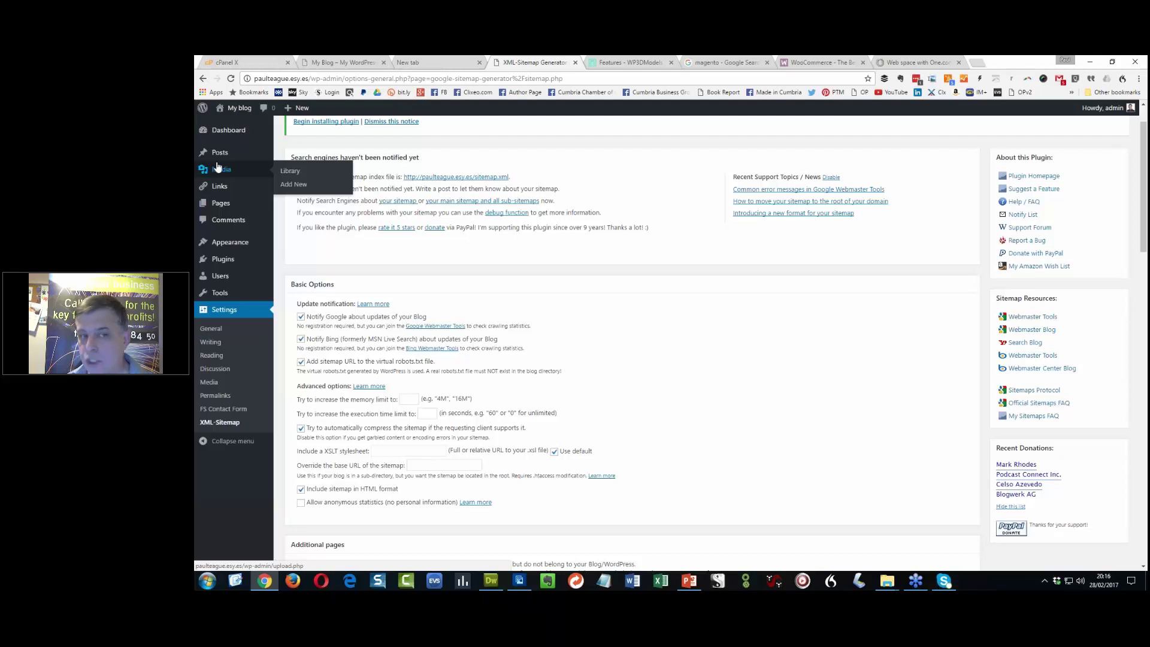
{"action": "mouse_move", "coordinate": [235, 266]}
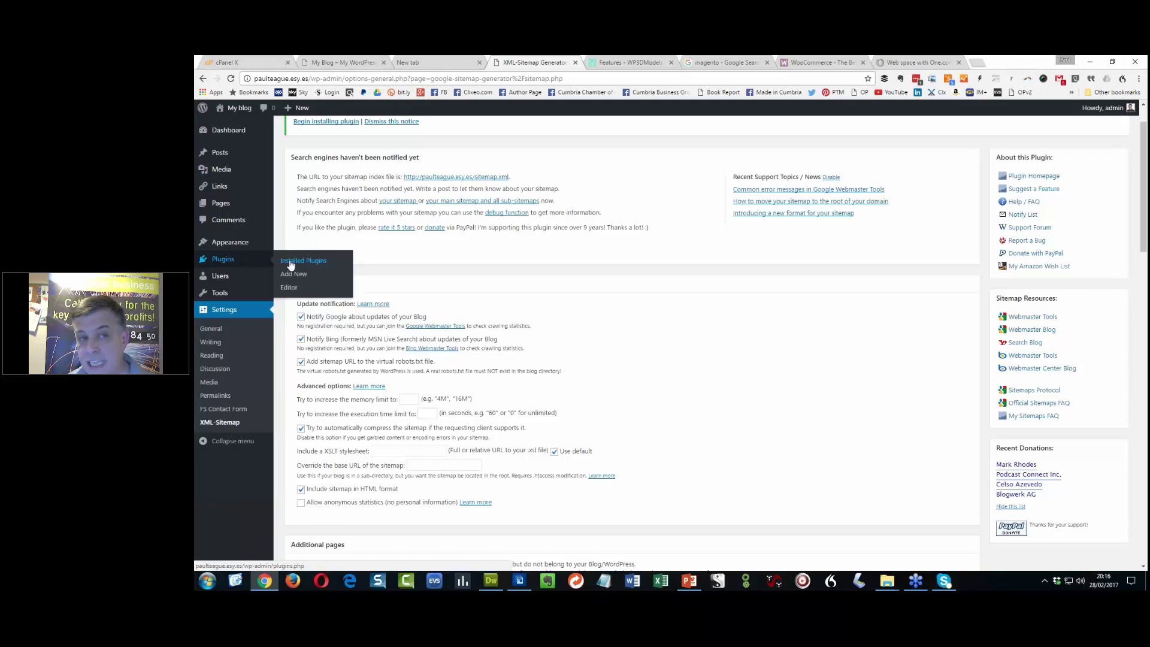
{"action": "left_click", "coordinate": [240, 122]}
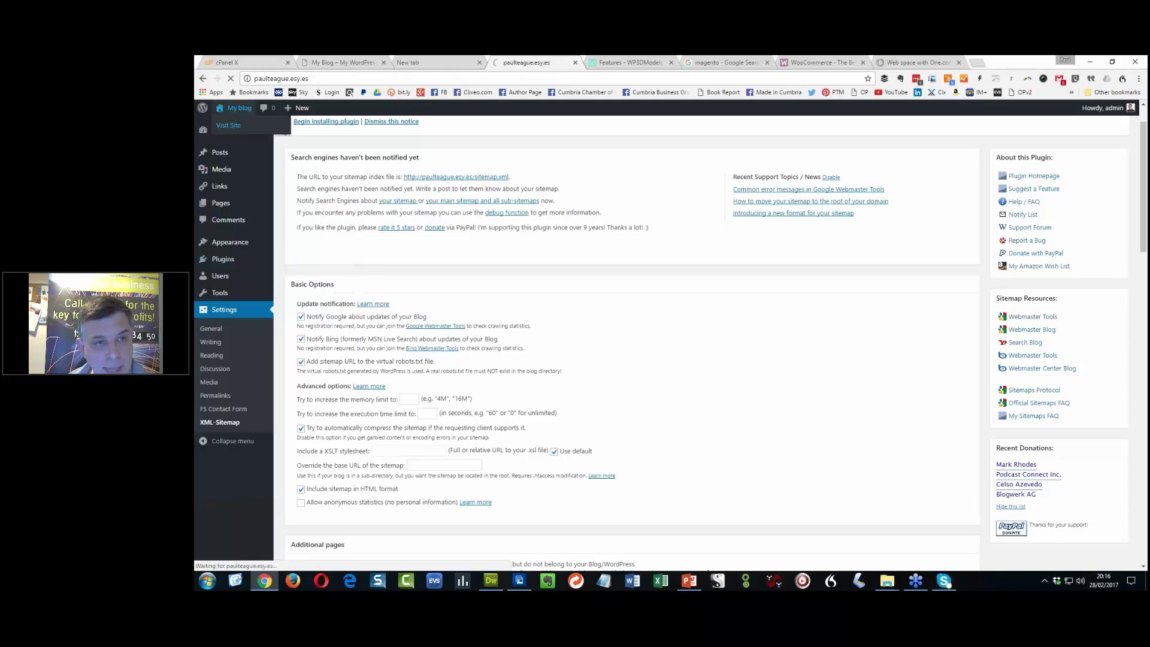
Step: Open Contact Me, circle its CAPTCHA, then return to the admin Dashboard
{"action": "left_click", "coordinate": [444, 206]}
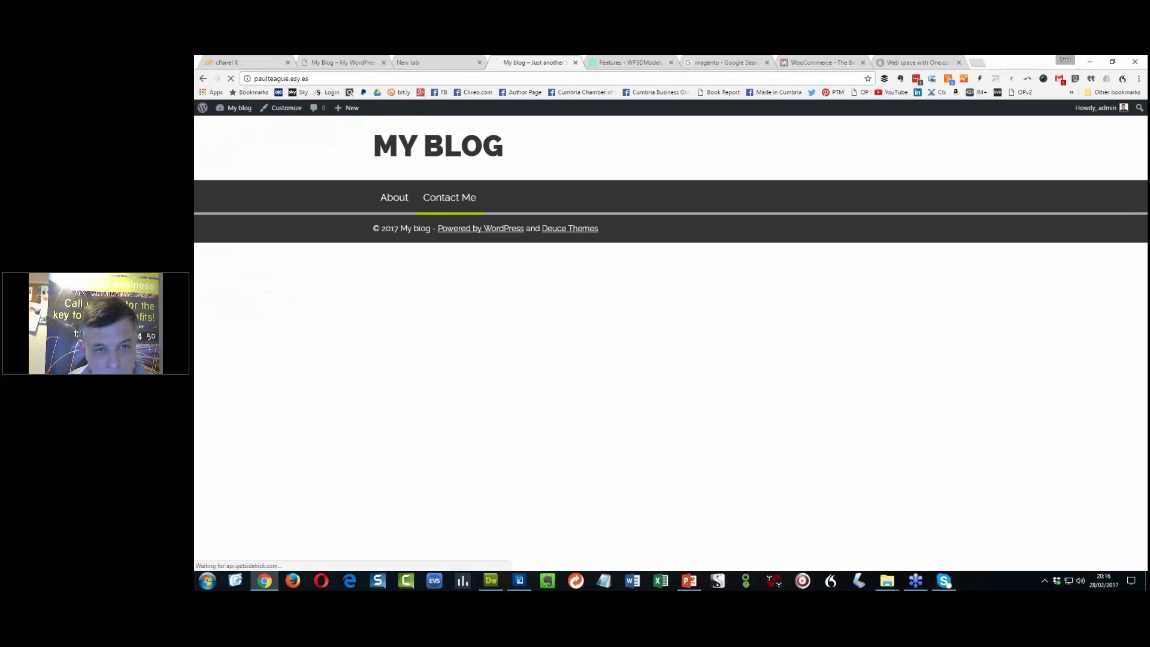
{"action": "scroll", "coordinate": [549, 487], "scroll_direction": "down", "scroll_amount": 1}
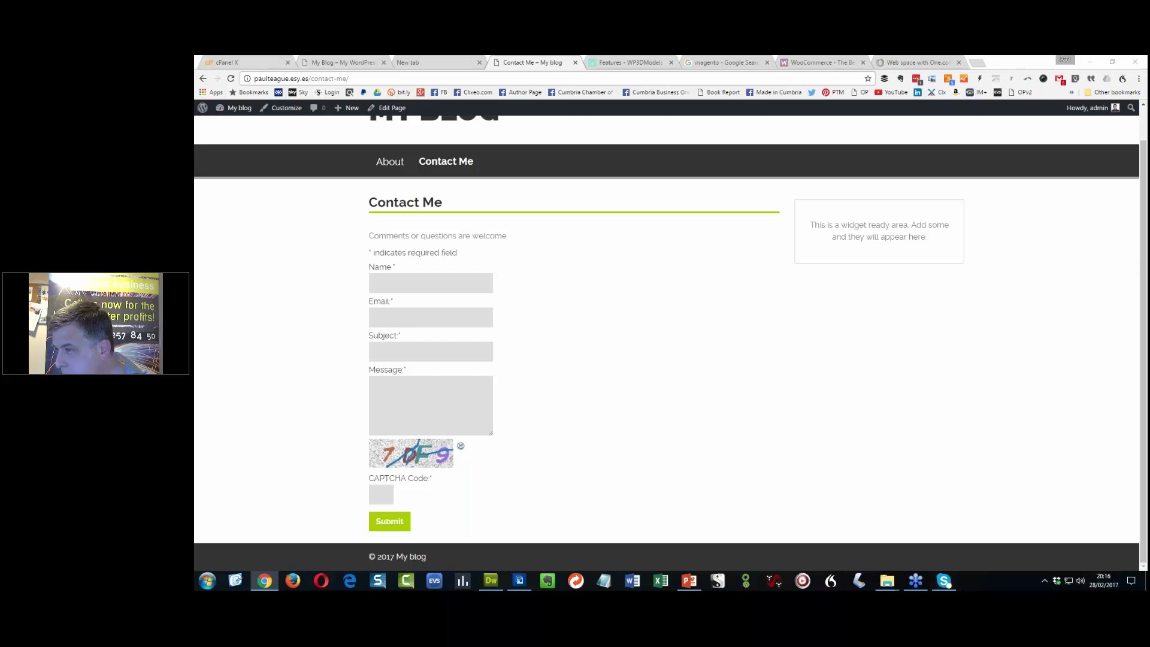
{"action": "mouse_move", "coordinate": [343, 423]}
{"action": "left_mouse_down"}
{"action": "mouse_move", "coordinate": [492, 457]}
{"action": "mouse_move", "coordinate": [383, 410]}
{"action": "left_mouse_up"}
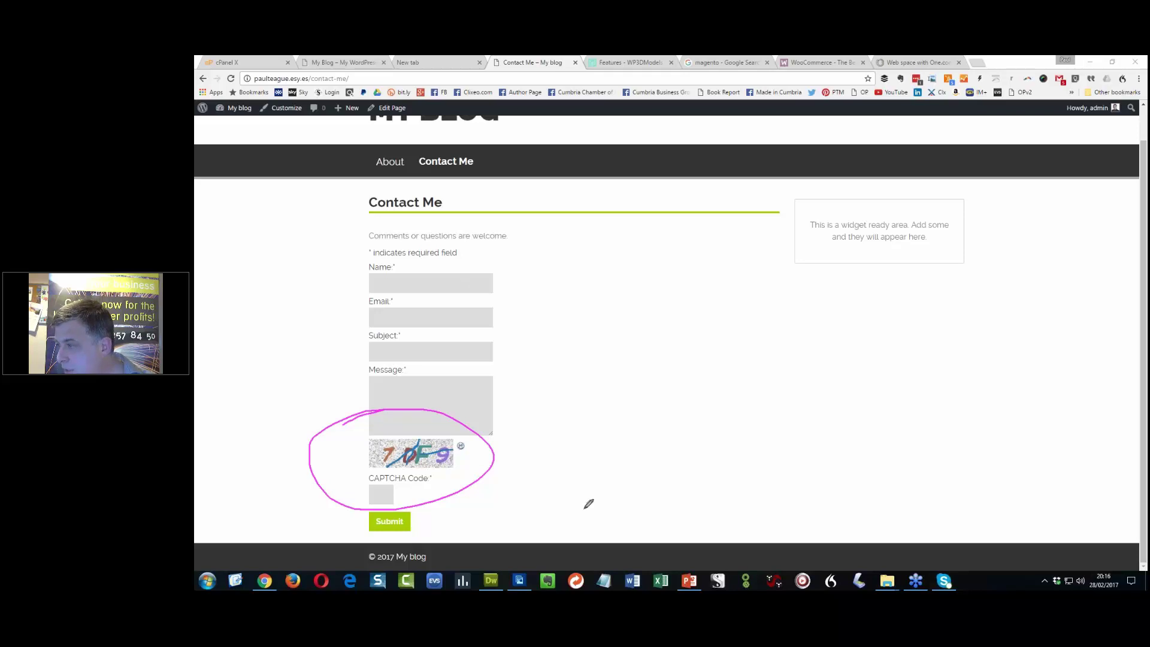
{"action": "key", "text": "Escape"}
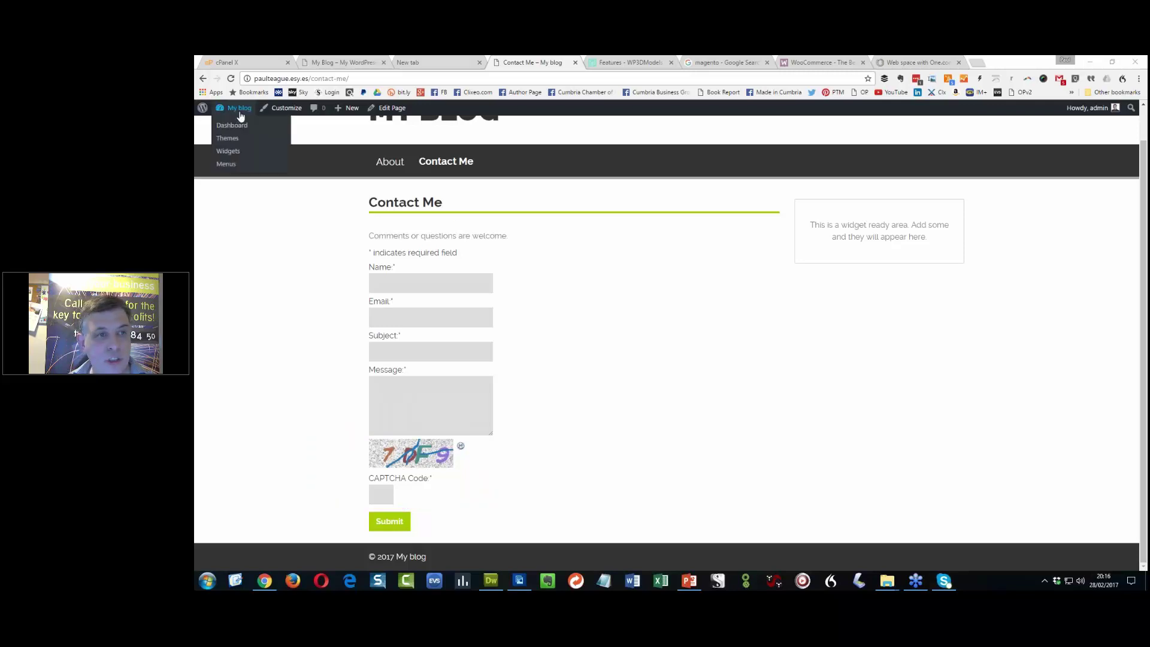
{"action": "left_click", "coordinate": [232, 126]}
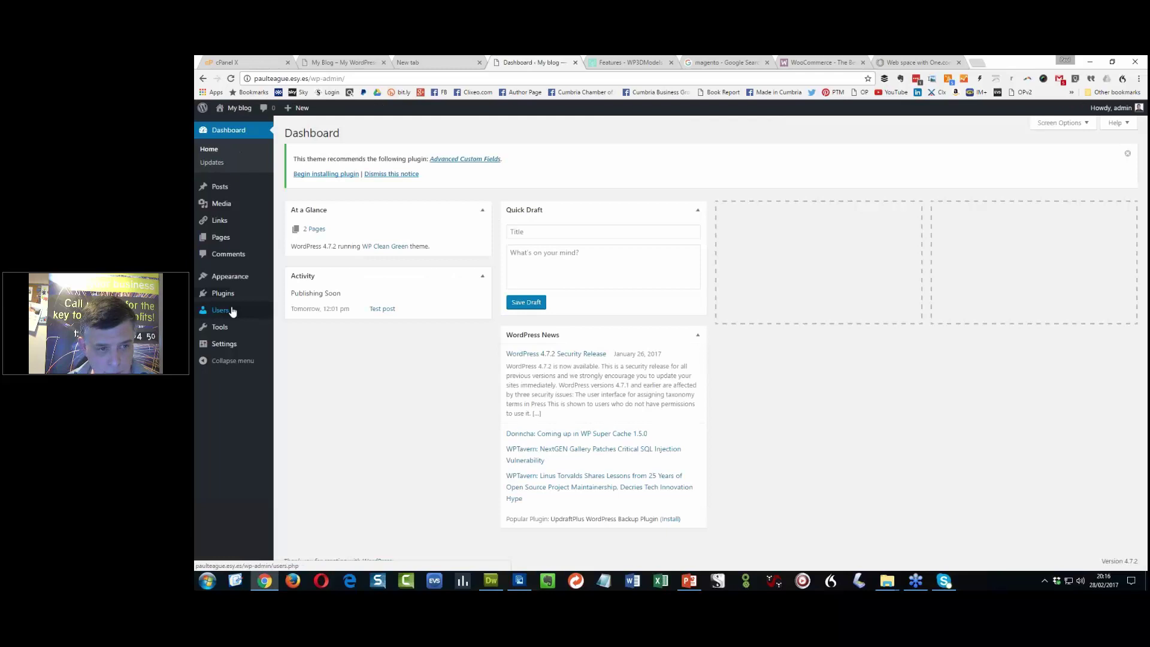
Step: Go through Installed Plugins to the FS Contact Form settings
{"action": "mouse_move", "coordinate": [226, 297]}
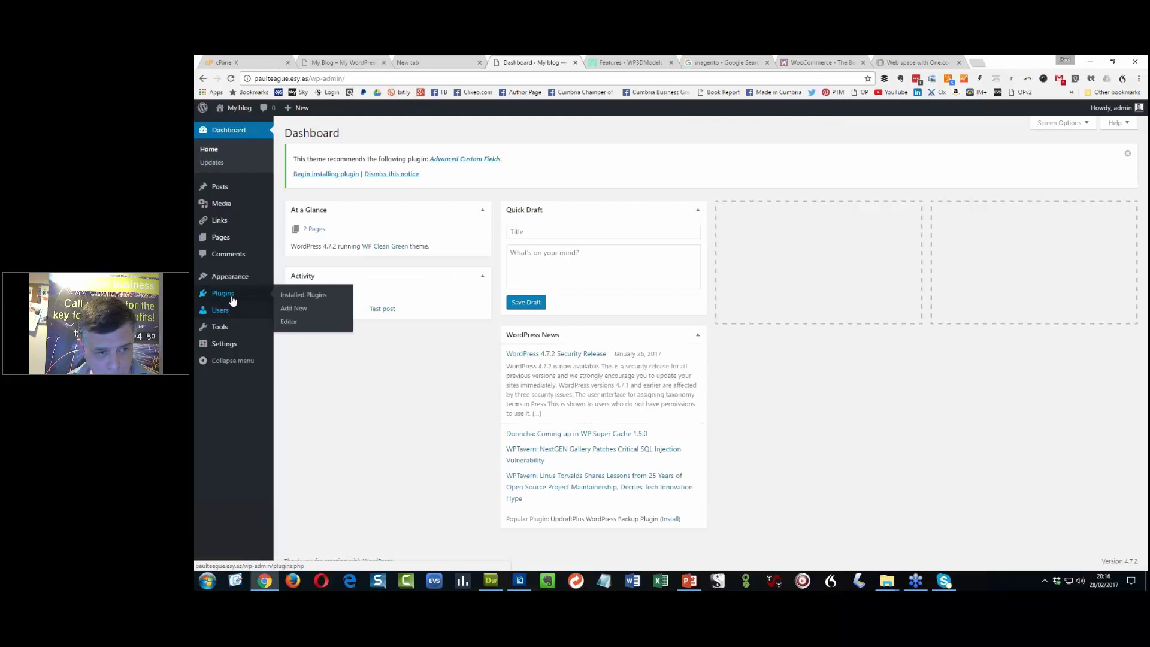
{"action": "left_click", "coordinate": [288, 296]}
{"action": "mouse_move", "coordinate": [226, 365]}
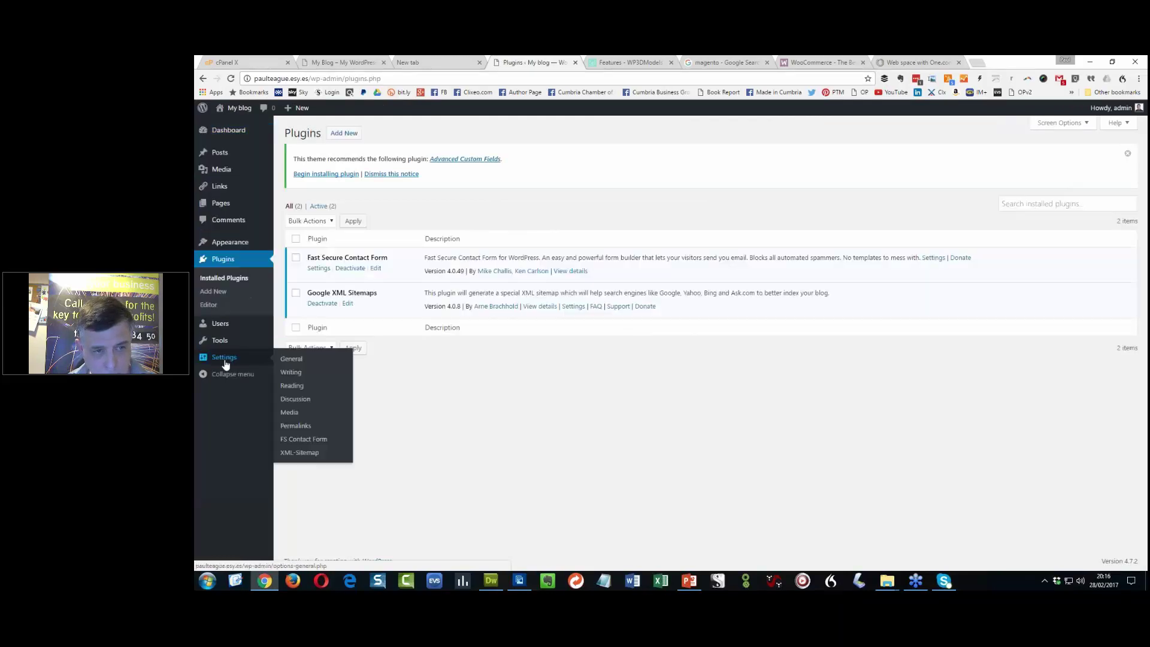
{"action": "left_click", "coordinate": [304, 440]}
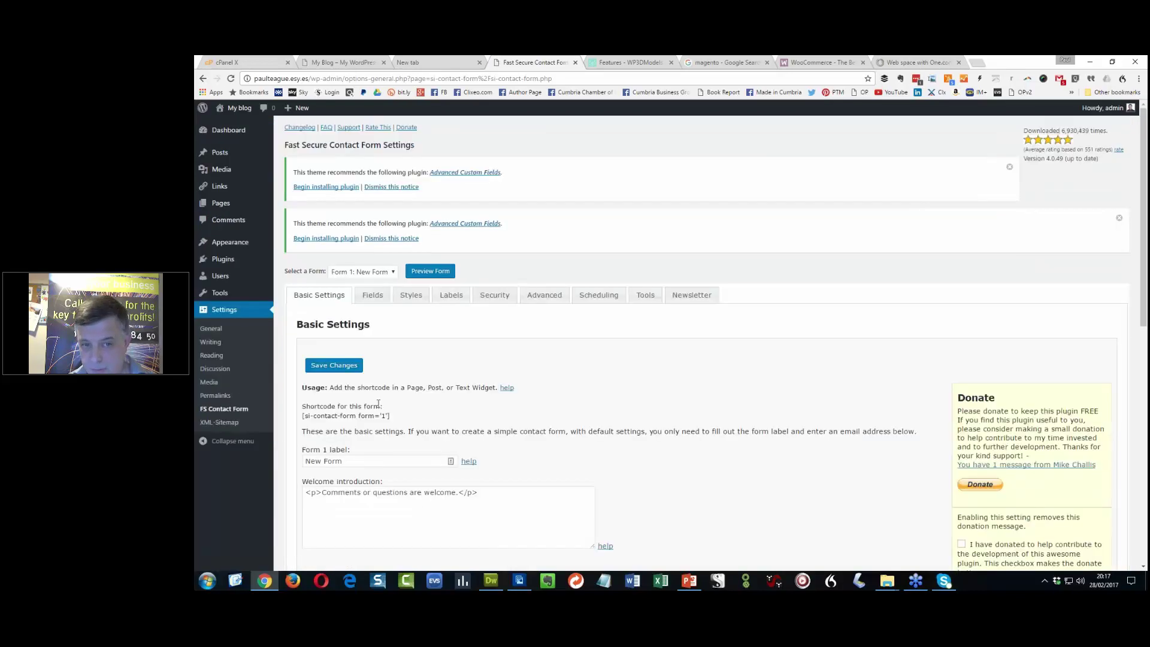
Step: Untick Enable Secure Image CAPTCHA on the Security tab, save changes, and view the public site
{"action": "left_click", "coordinate": [500, 298]}
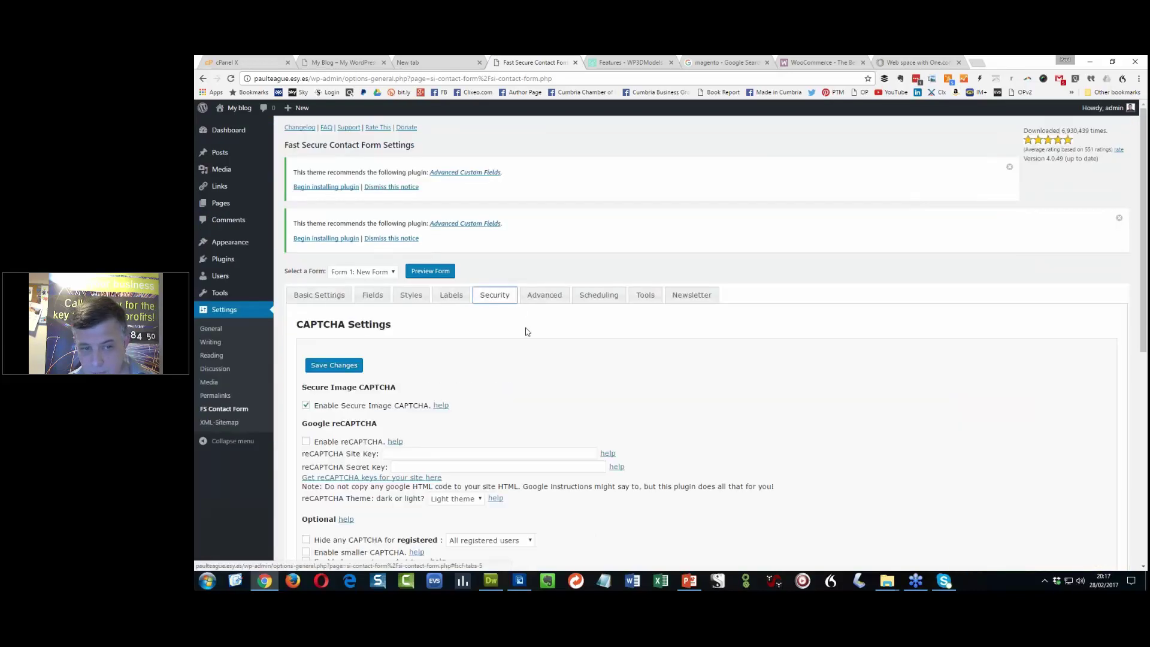
{"action": "scroll", "coordinate": [526, 332], "scroll_direction": "down", "scroll_amount": 2}
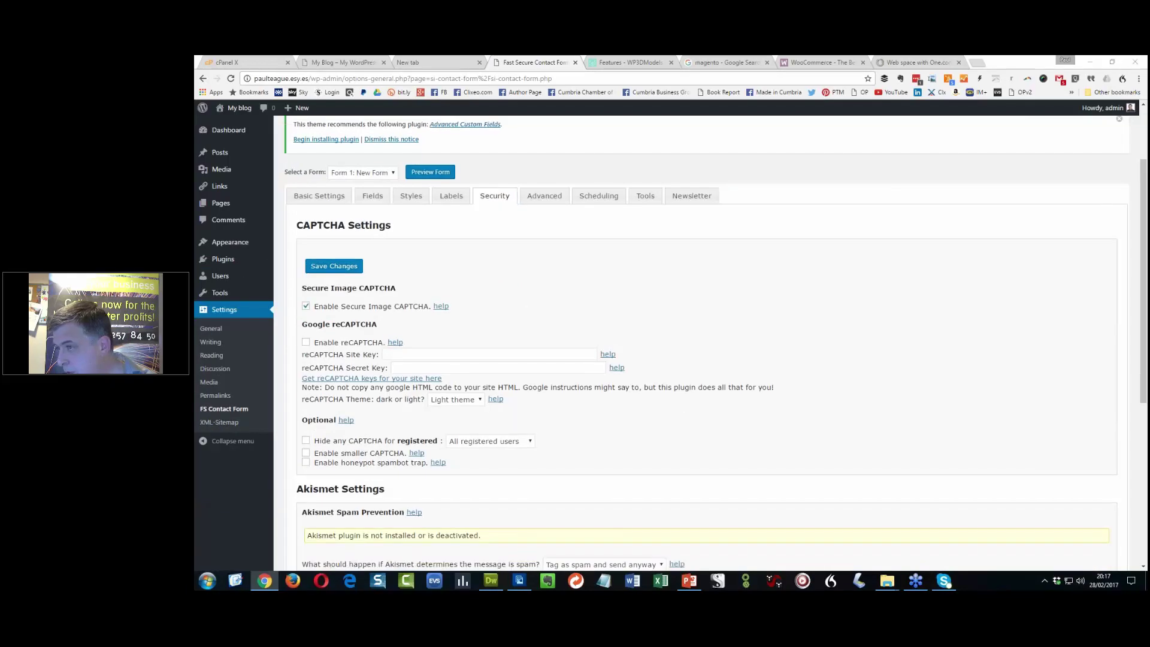
{"action": "mouse_move", "coordinate": [281, 293]}
{"action": "left_mouse_down"}
{"action": "mouse_move", "coordinate": [468, 334]}
{"action": "mouse_move", "coordinate": [292, 273]}
{"action": "left_mouse_up"}
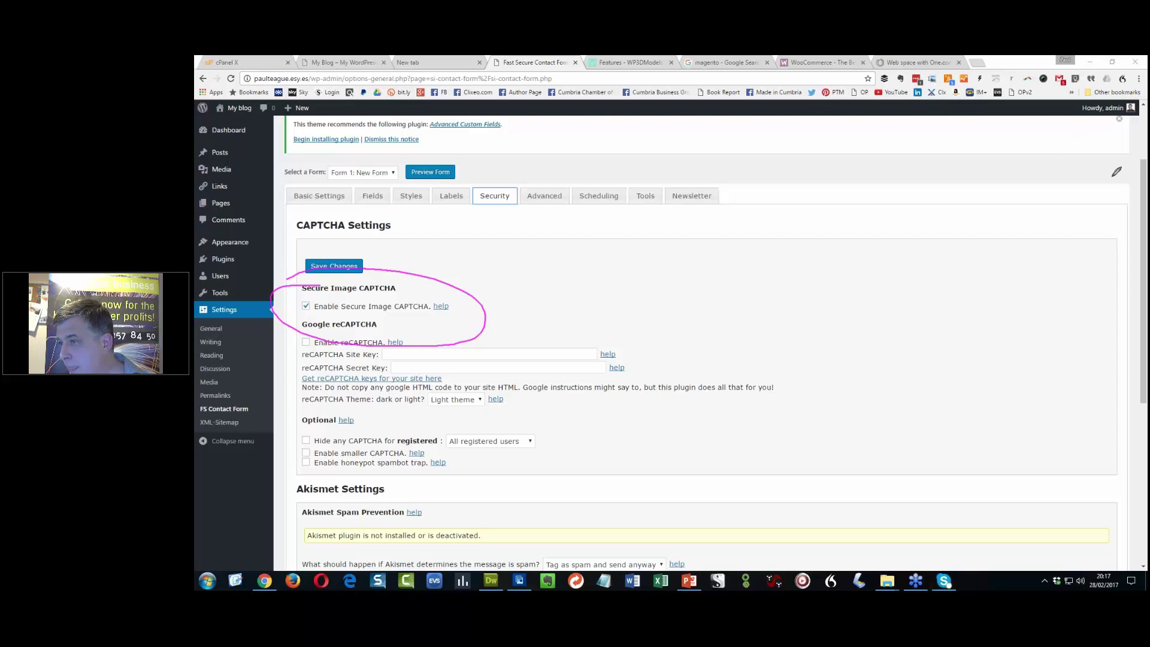
{"action": "key", "text": "Escape"}
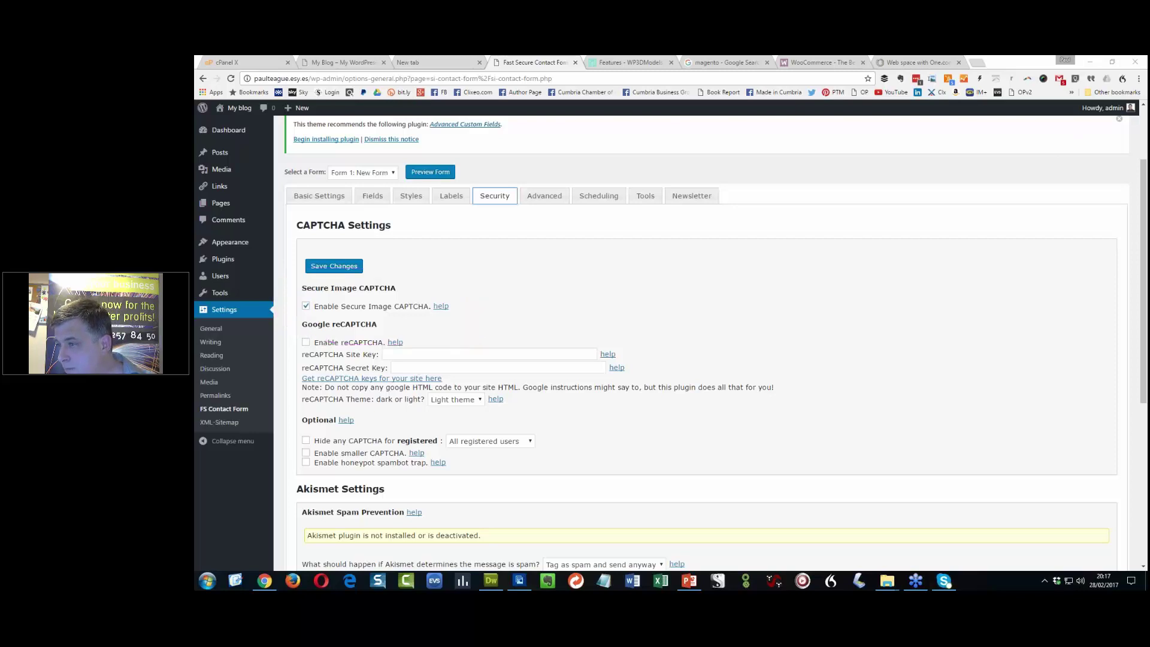
{"action": "left_click", "coordinate": [306, 306]}
{"action": "scroll", "coordinate": [456, 359], "scroll_direction": "down", "scroll_amount": 5}
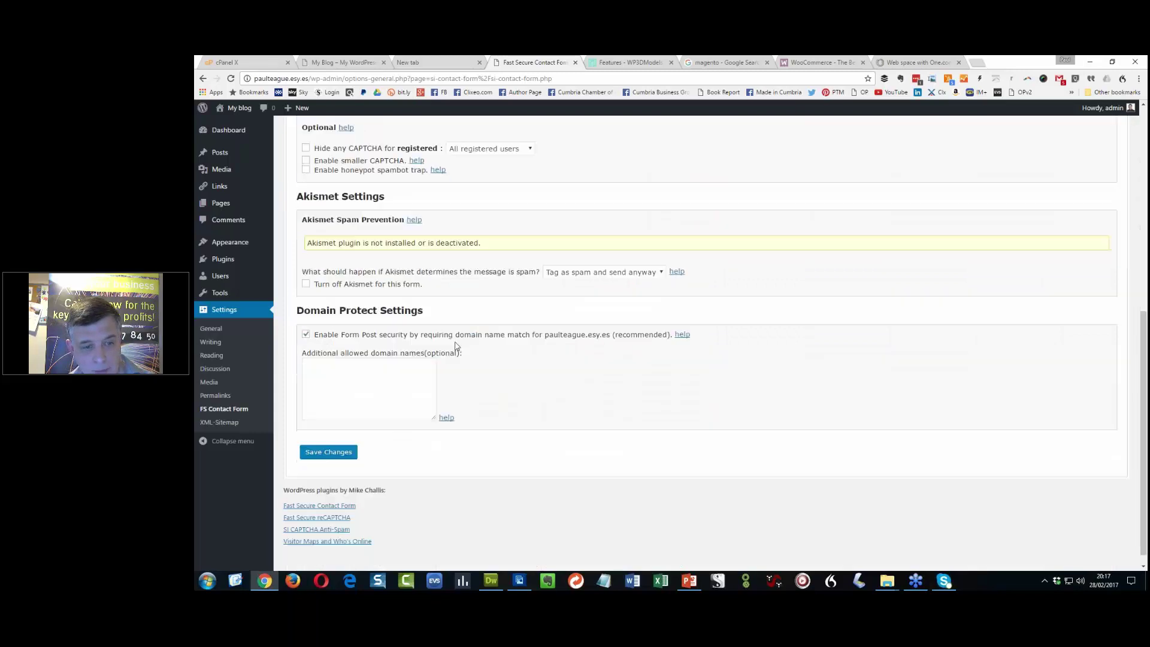
{"action": "left_click", "coordinate": [333, 439]}
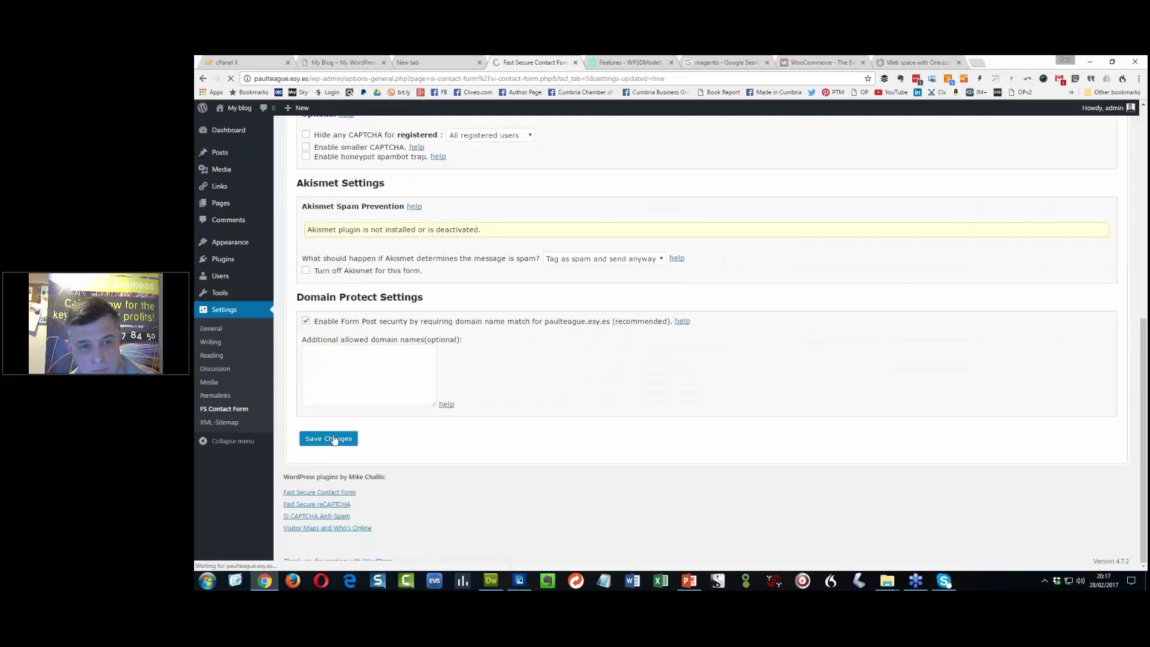
{"action": "left_click", "coordinate": [234, 127]}
Step: Check the Contact Me form, then open a new tab showing the site shortcut grid
{"action": "left_click", "coordinate": [450, 197]}
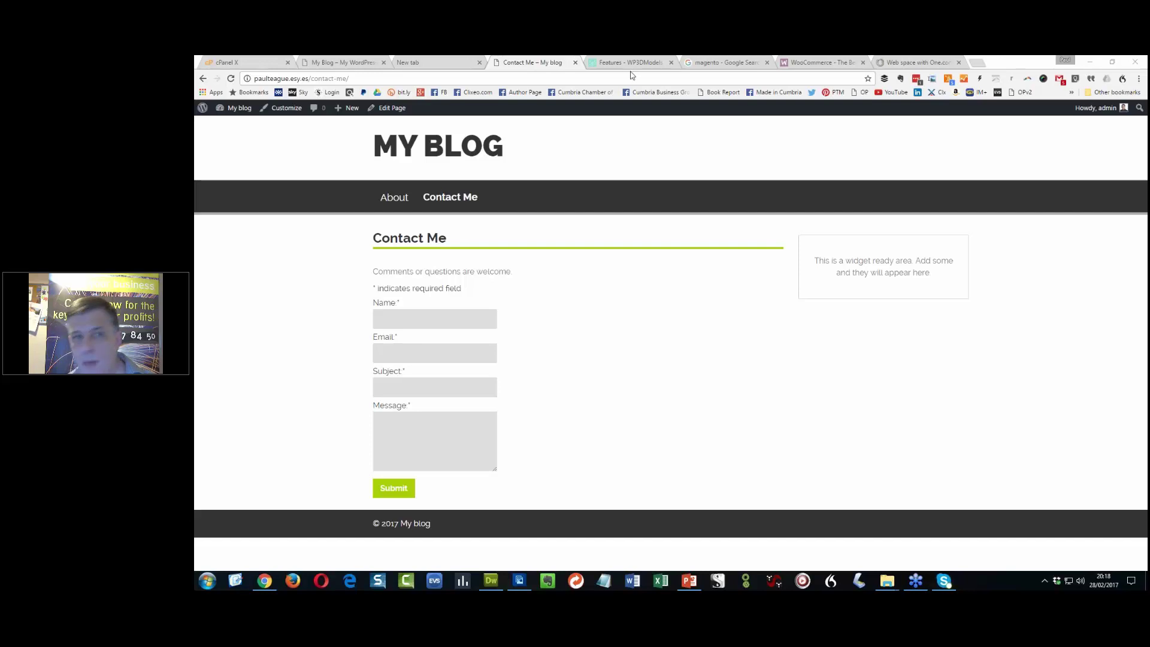
{"action": "left_click", "coordinate": [981, 62]}
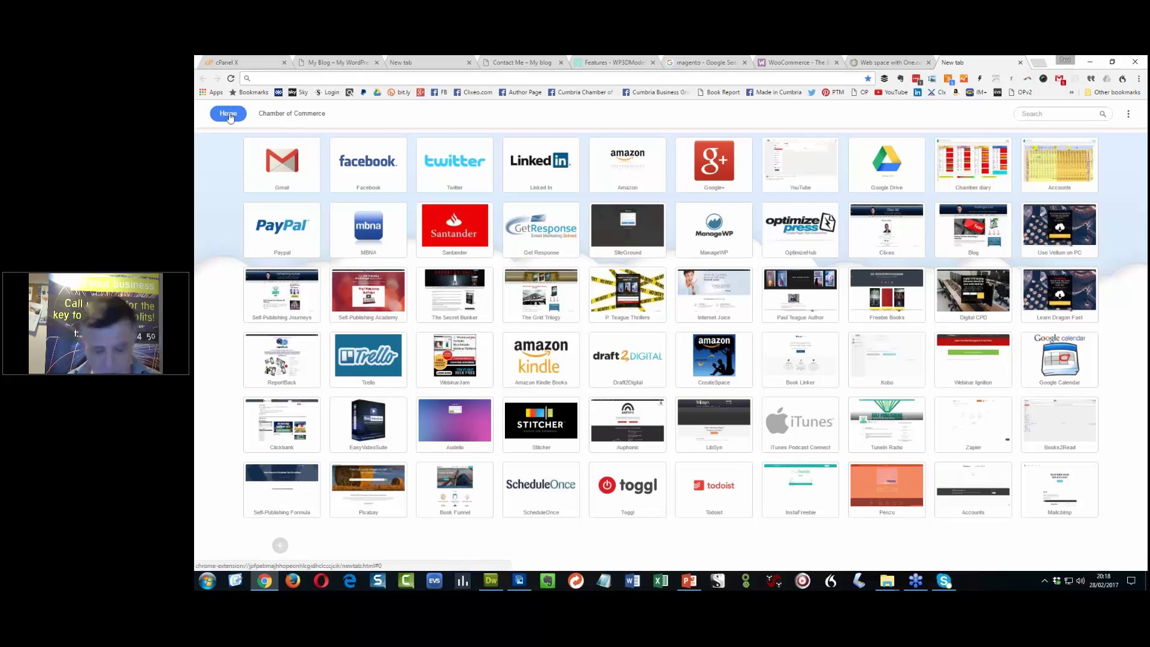
Step: Open Google Drive from the shortcuts and create a new blank Google Form
{"action": "left_click", "coordinate": [869, 170]}
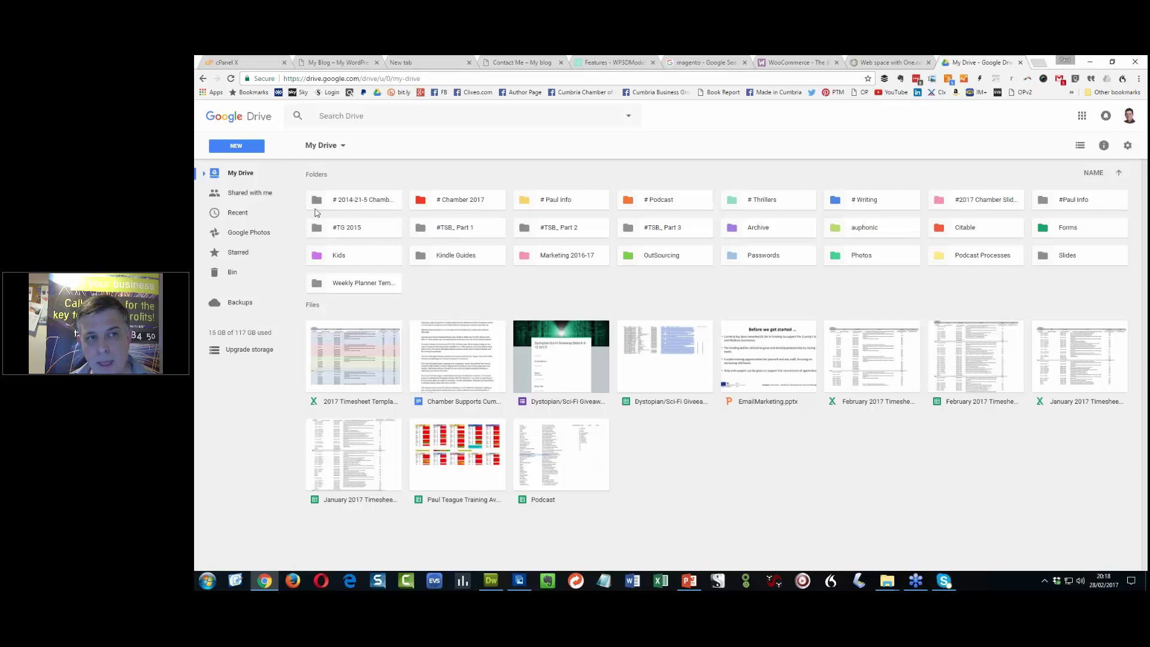
{"action": "left_click", "coordinate": [237, 148]}
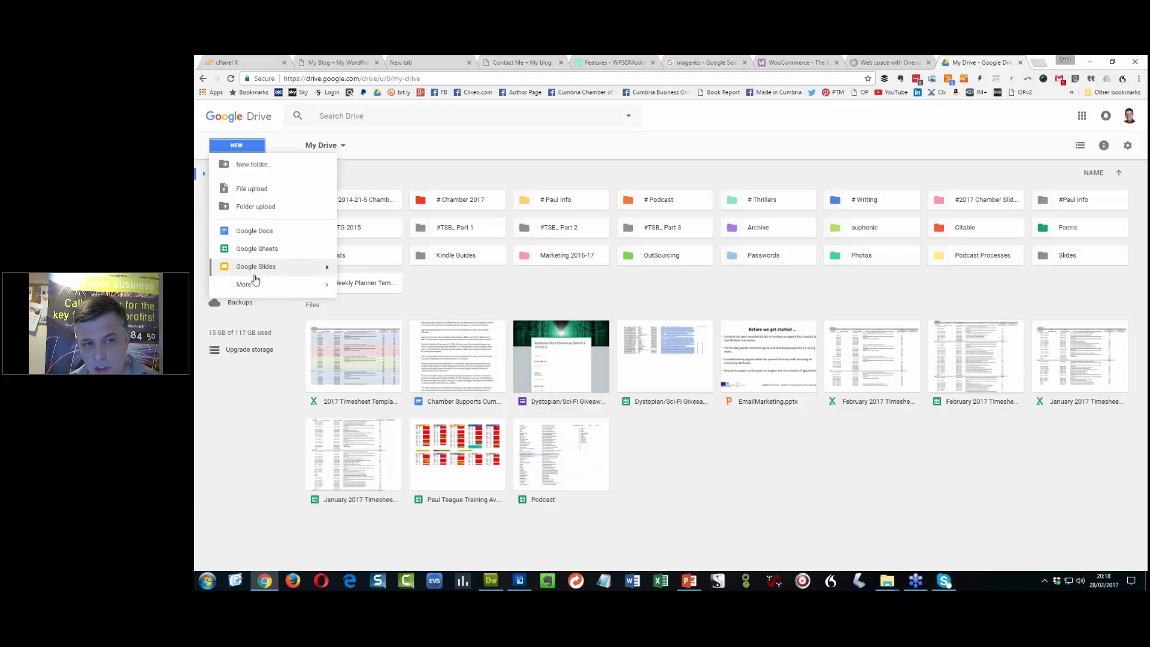
{"action": "mouse_move", "coordinate": [254, 285]}
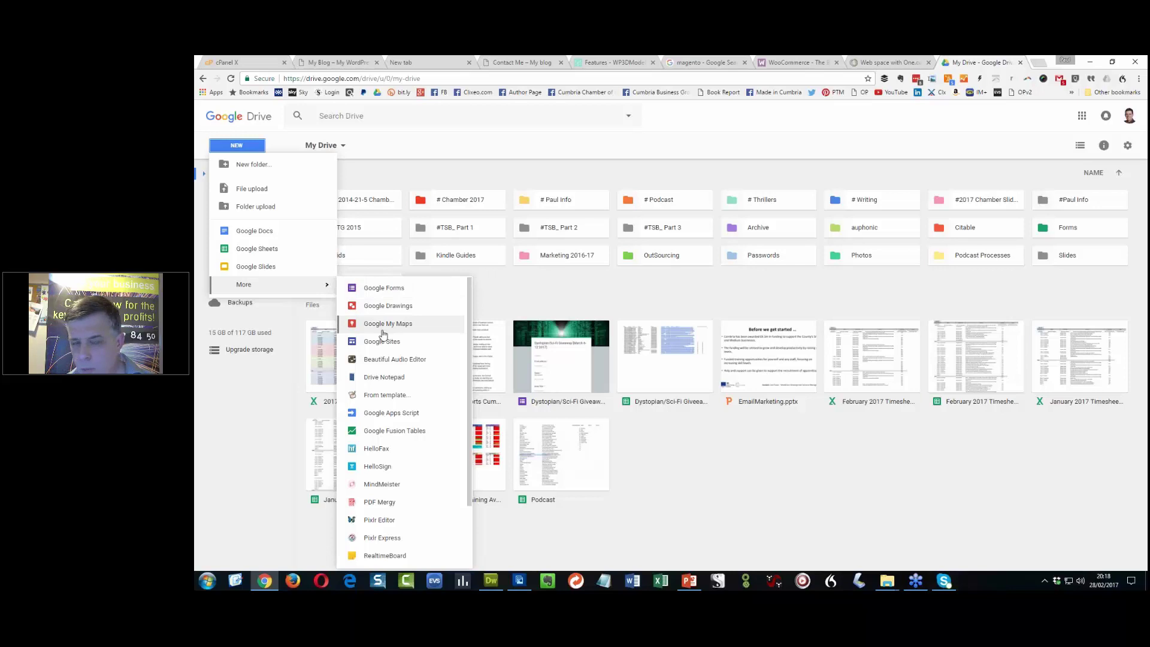
{"action": "left_click", "coordinate": [397, 293]}
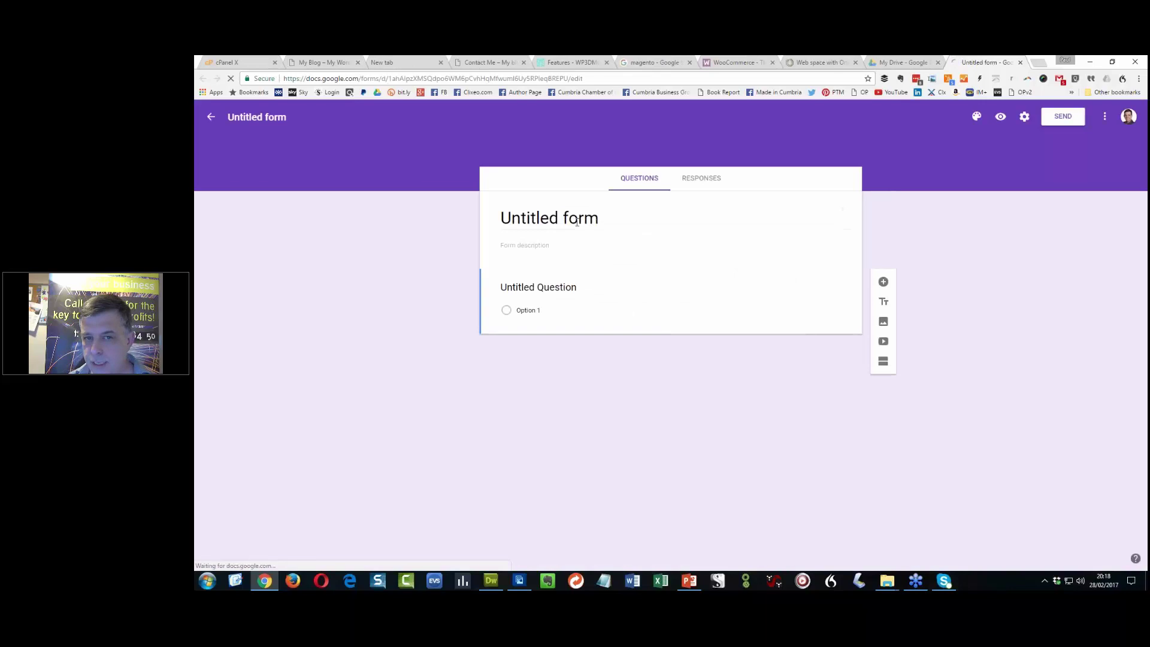
Step: Title the form 'Test Form' with the description 'Test'
{"action": "left_click", "coordinate": [592, 219]}
{"action": "type", "text": "Test "}
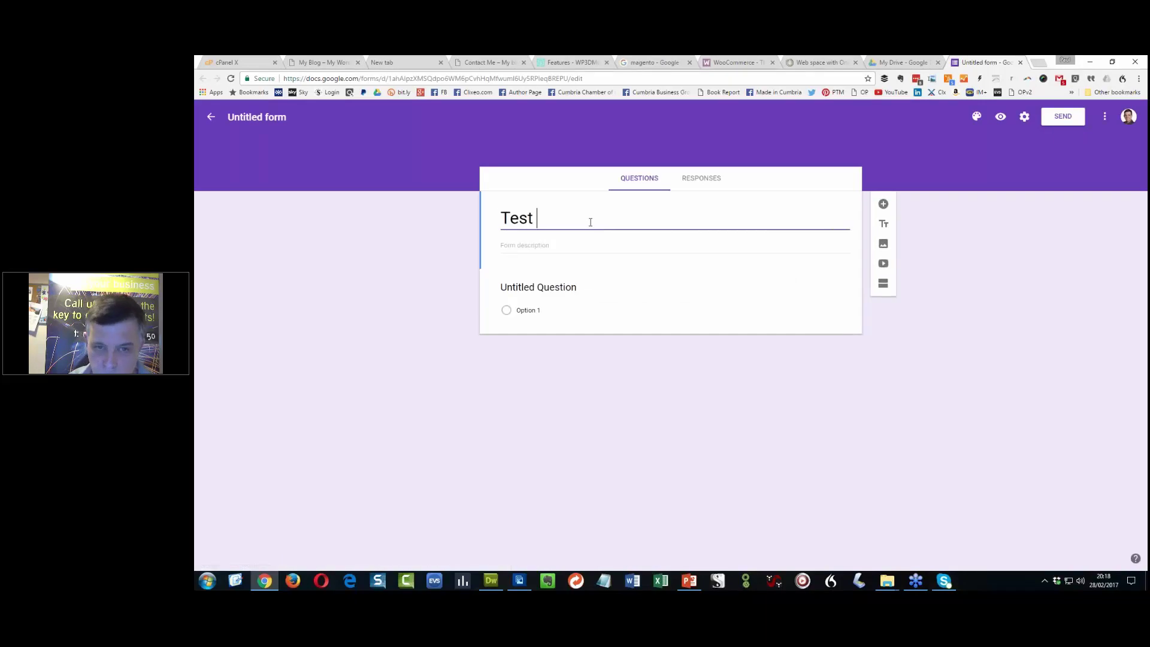
{"action": "type", "text": "Form"}
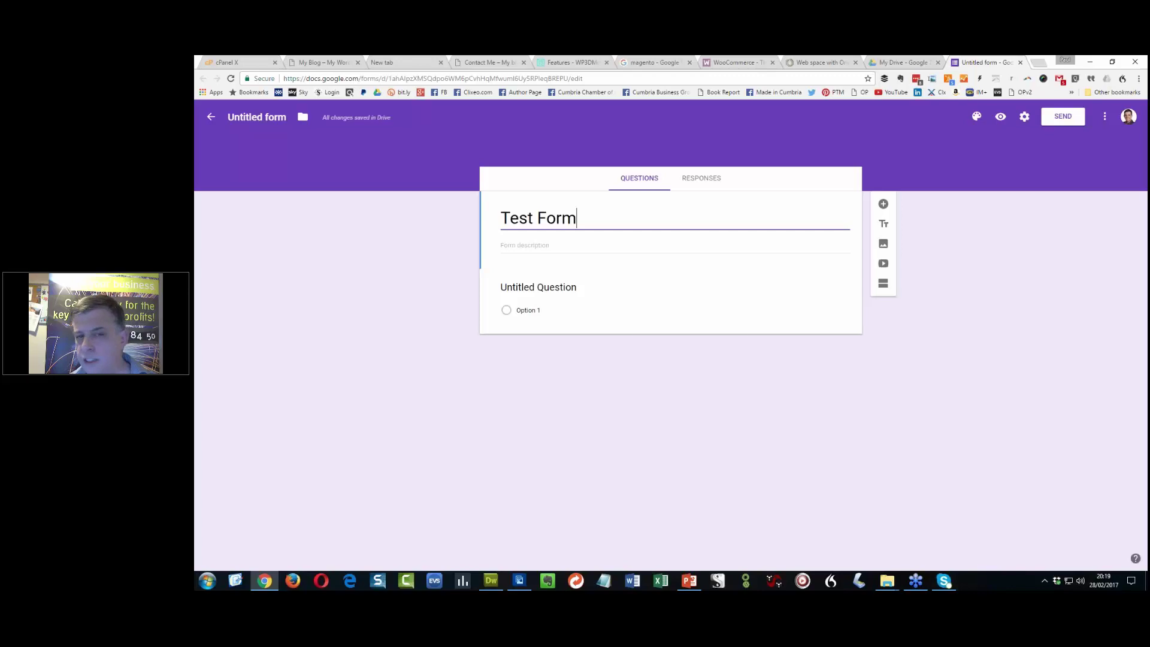
{"action": "left_click", "coordinate": [548, 249]}
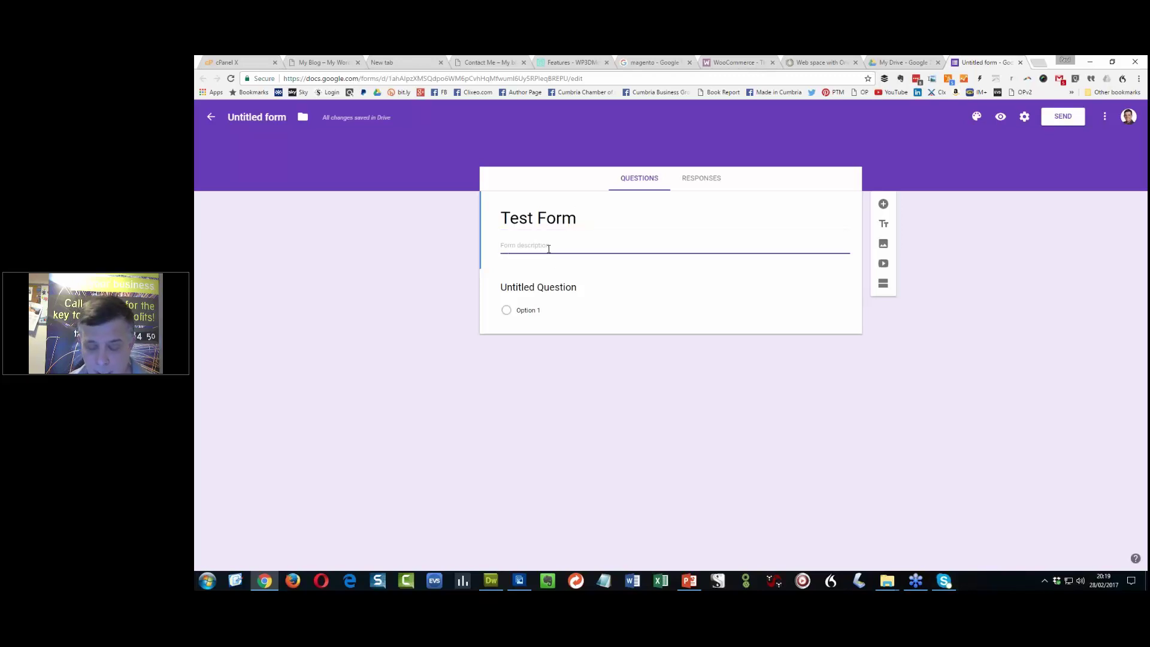
{"action": "type", "text": "Test"}
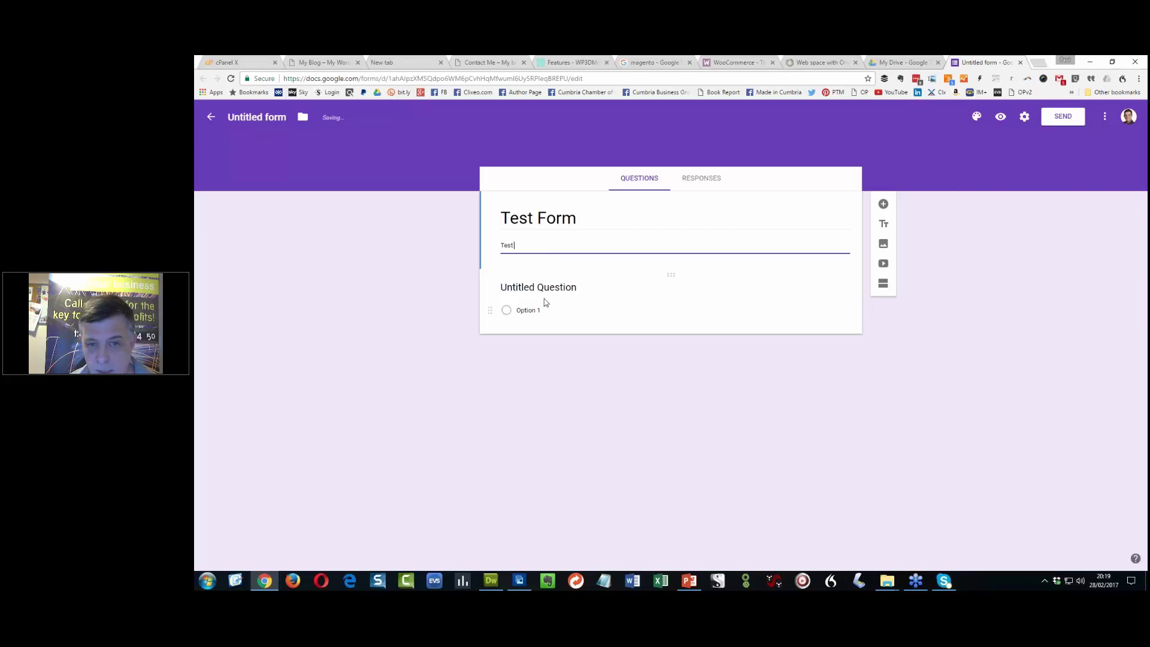
Step: Give the first question an Other choice plus a second and third option
{"action": "left_click", "coordinate": [538, 287]}
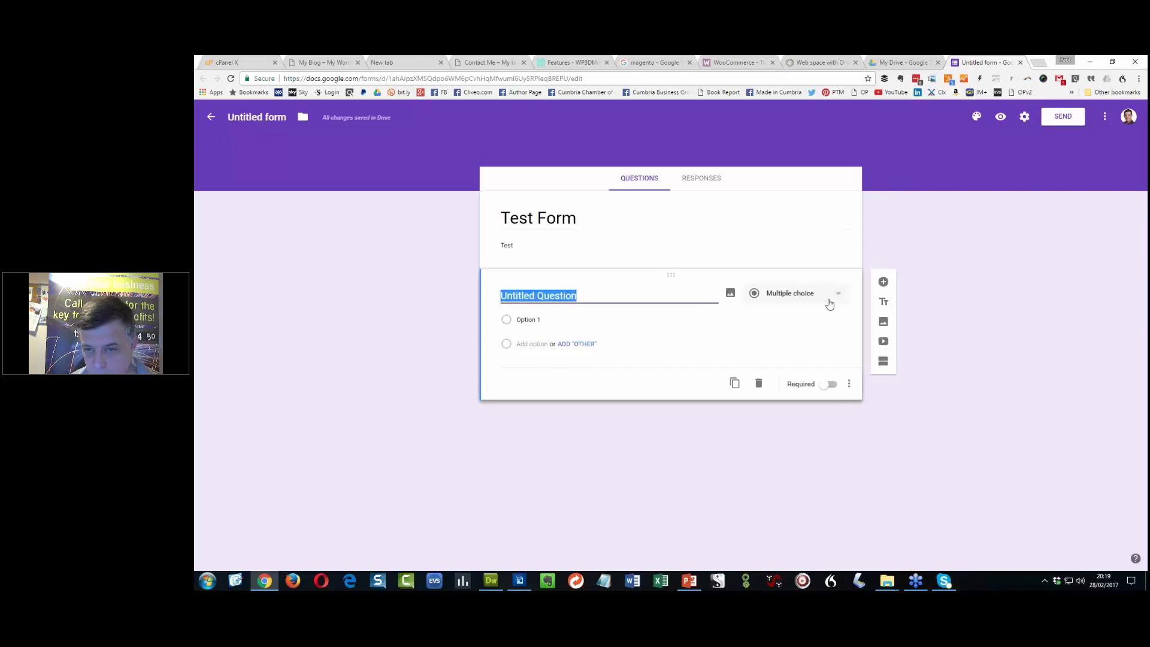
{"action": "left_click", "coordinate": [596, 318]}
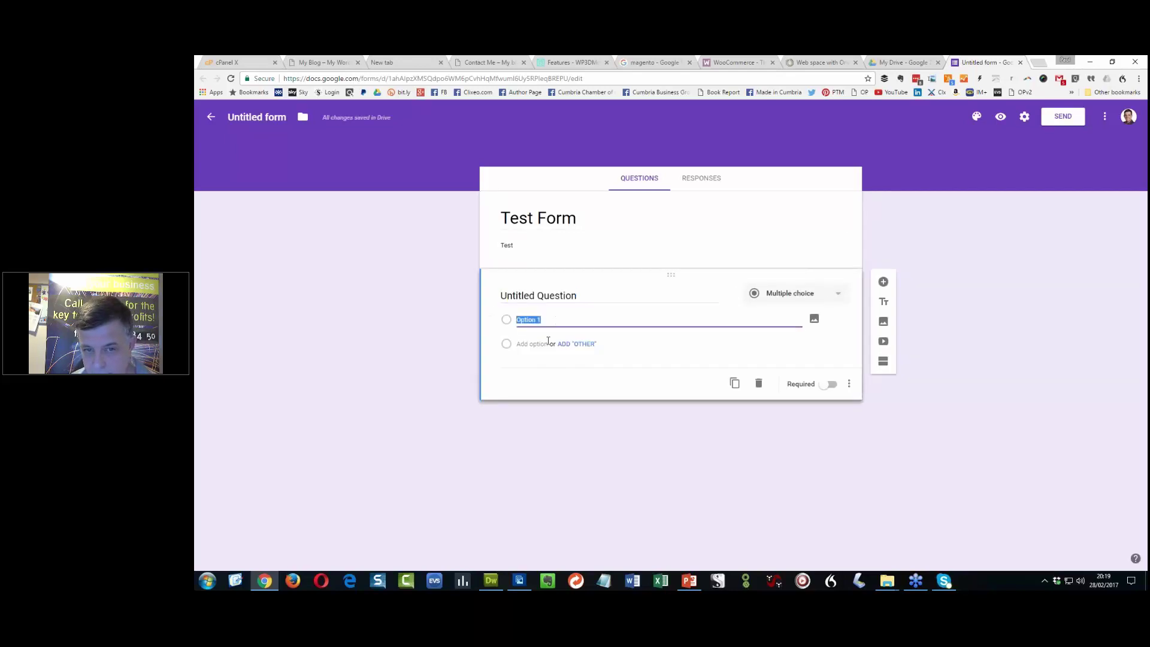
{"action": "left_click", "coordinate": [568, 344]}
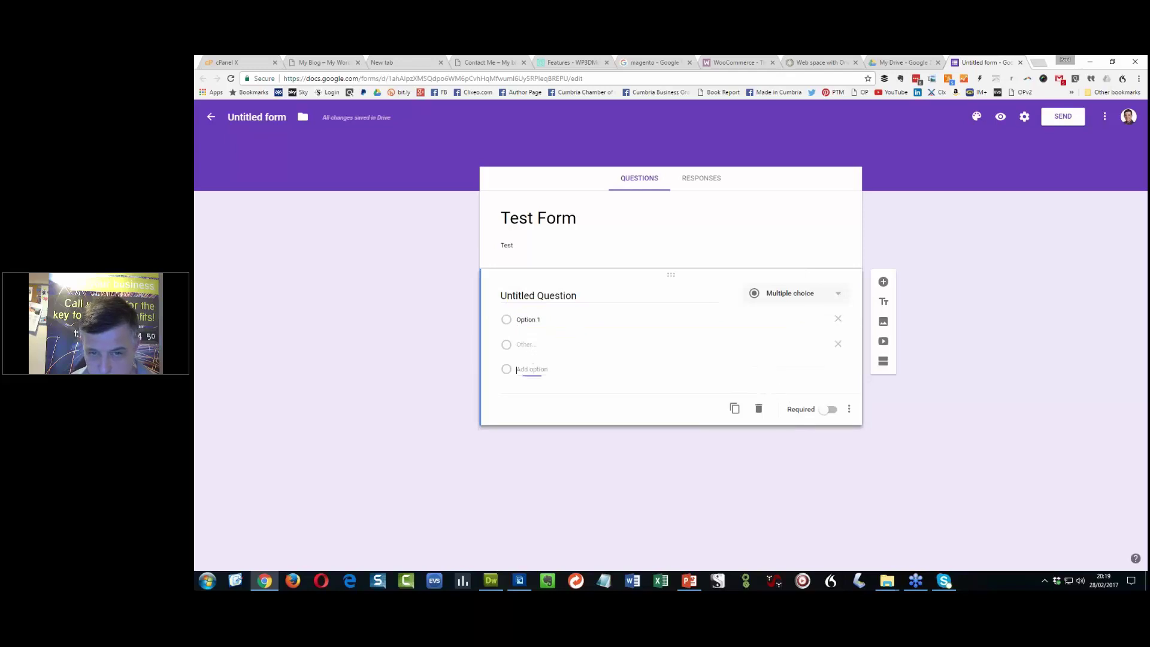
{"action": "left_click", "coordinate": [533, 368]}
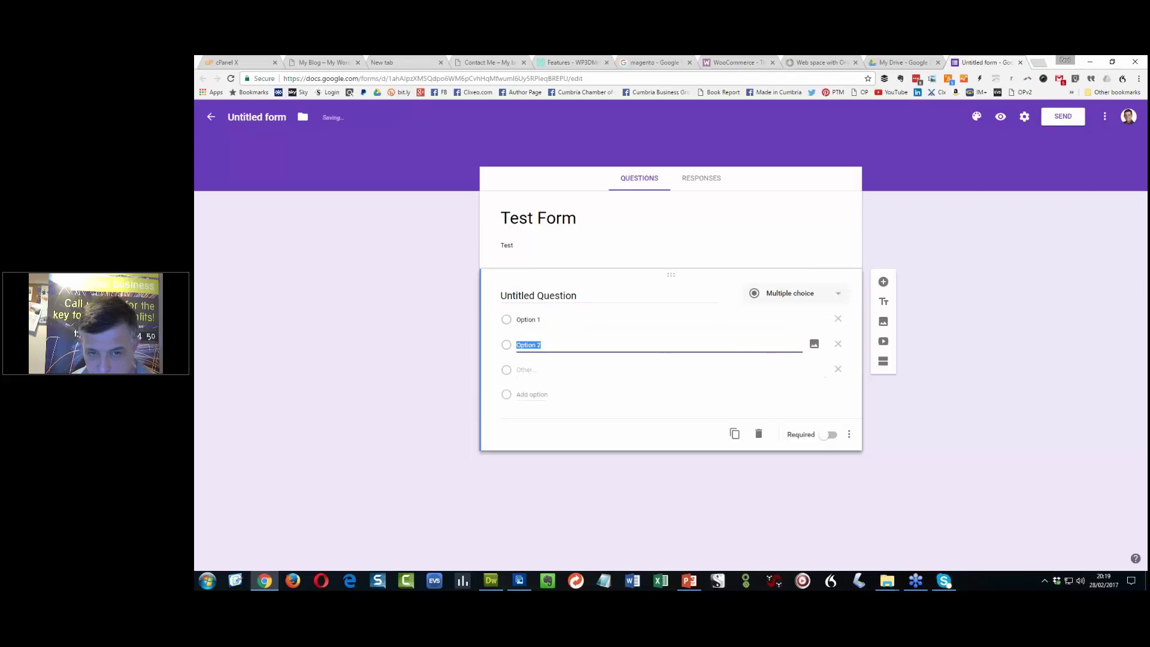
{"action": "left_click", "coordinate": [532, 394]}
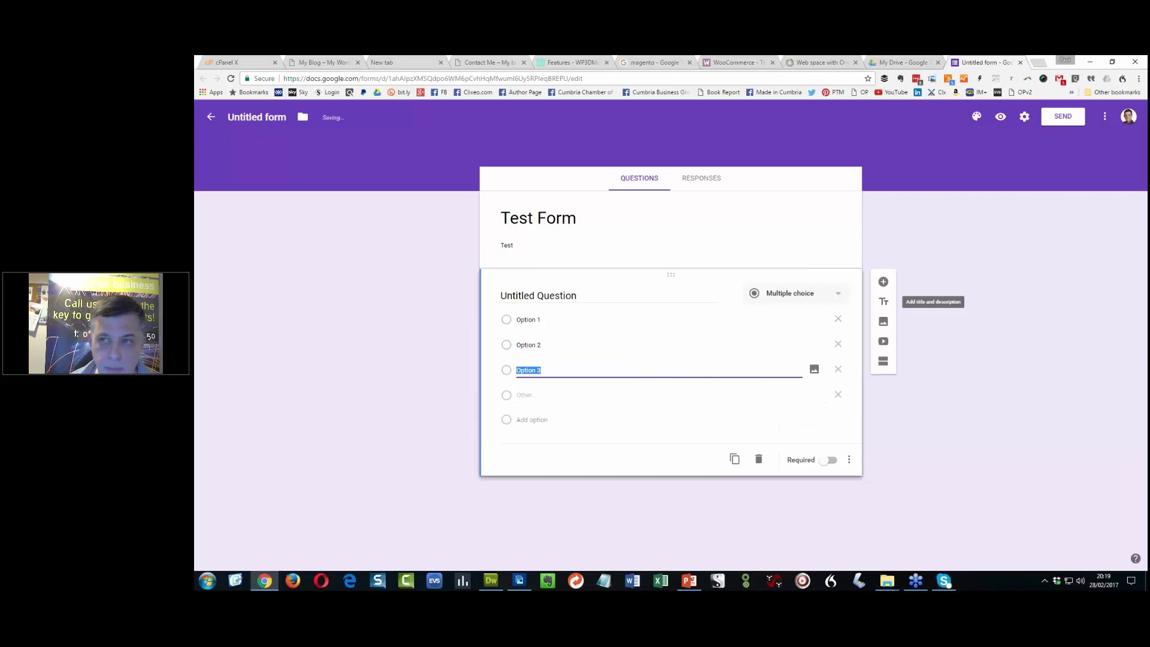
Step: Check the Responses view, showing 0 responses and responses being accepted
{"action": "left_click", "coordinate": [701, 181]}
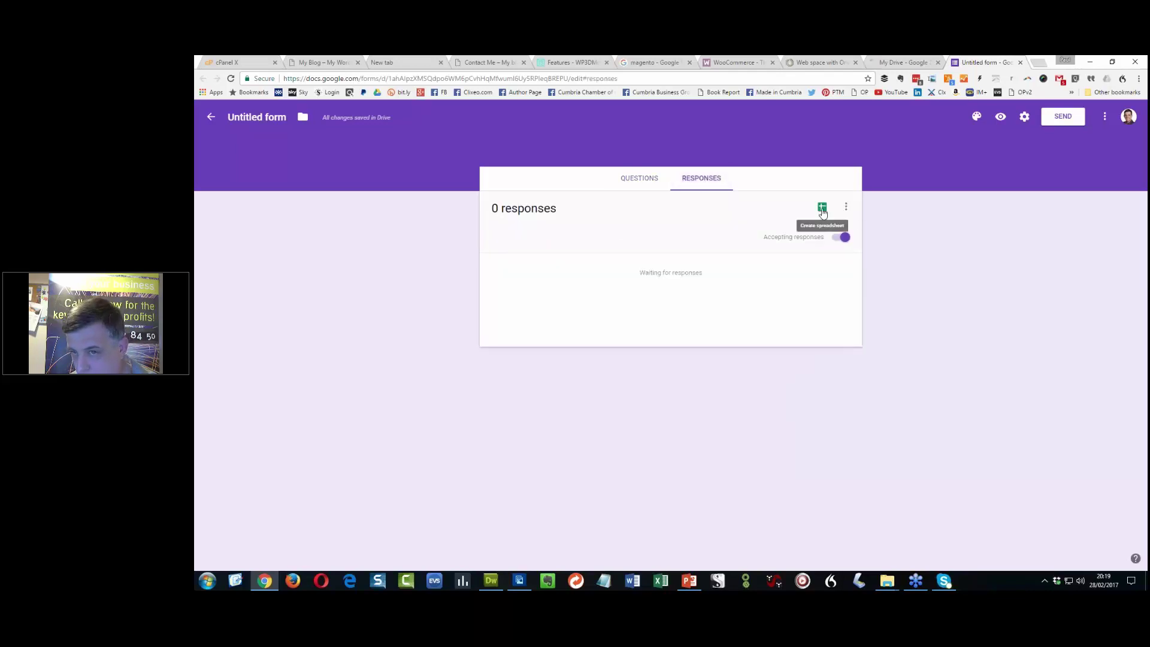
{"action": "left_click", "coordinate": [652, 186]}
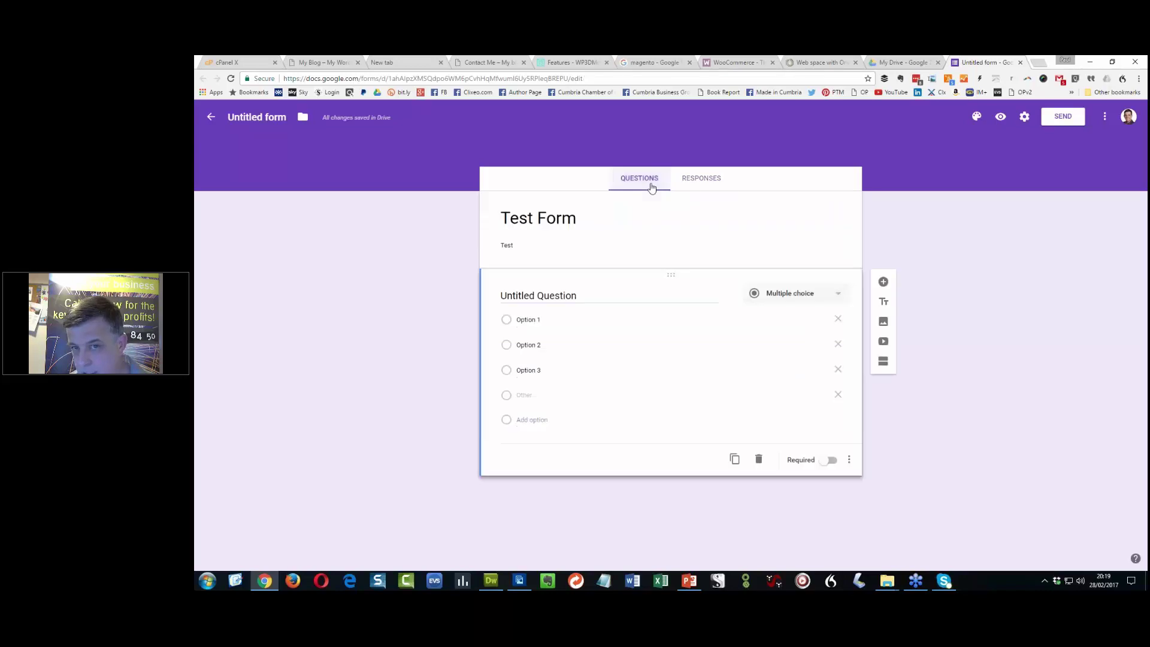
{"action": "left_click", "coordinate": [696, 189]}
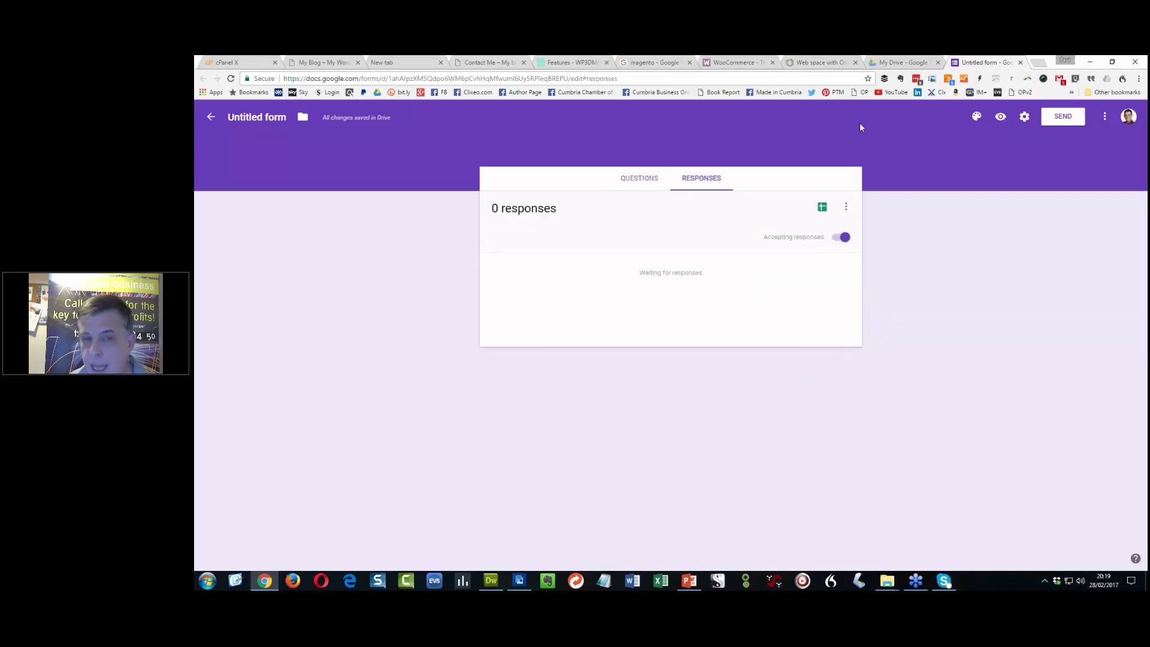
Step: Copy the Test Form's 760 × 500 px iframe embed code from the Send dialog
{"action": "left_click", "coordinate": [1024, 116]}
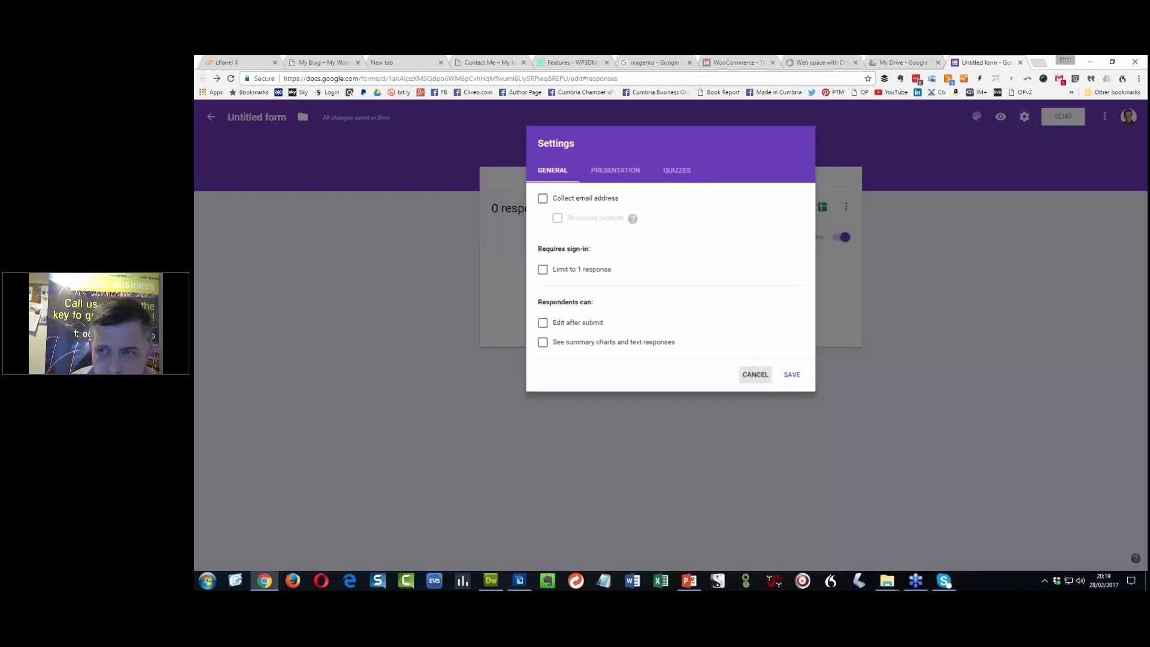
{"action": "left_click", "coordinate": [757, 377]}
{"action": "left_click", "coordinate": [1077, 119]}
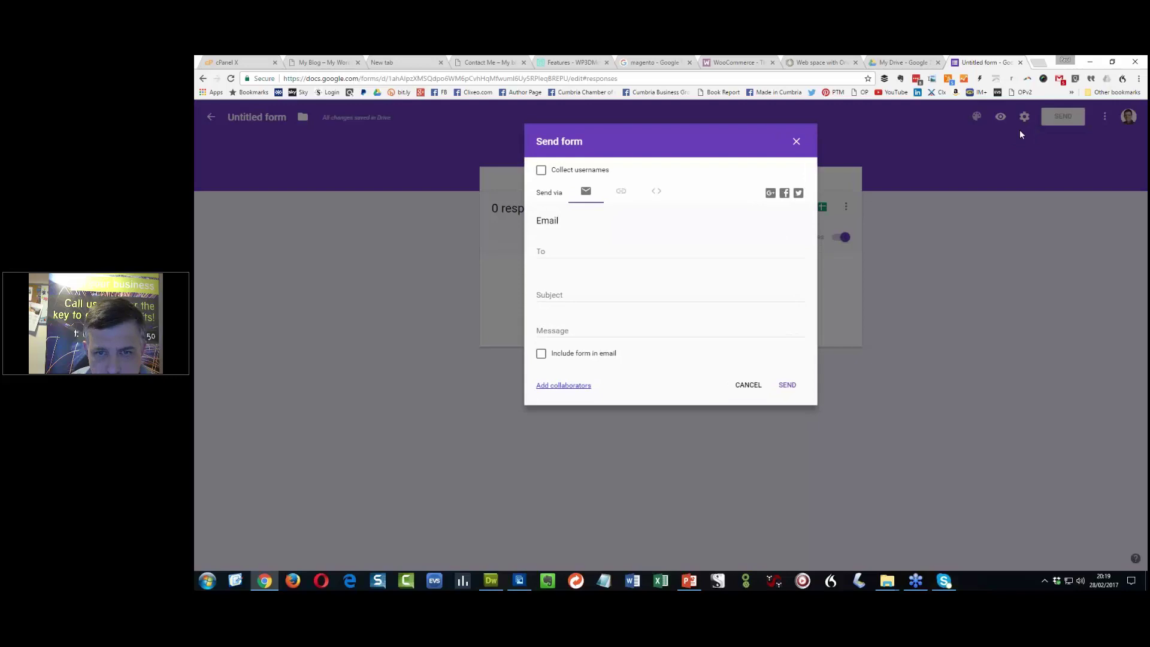
{"action": "left_click", "coordinate": [656, 194]}
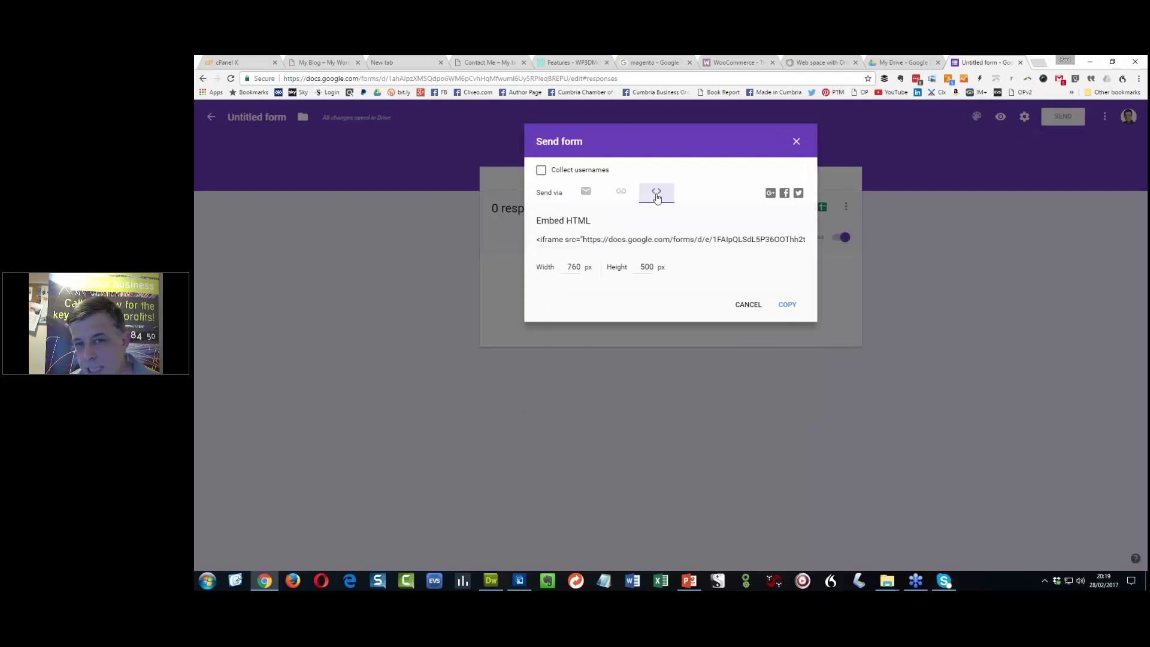
{"action": "left_click", "coordinate": [556, 242]}
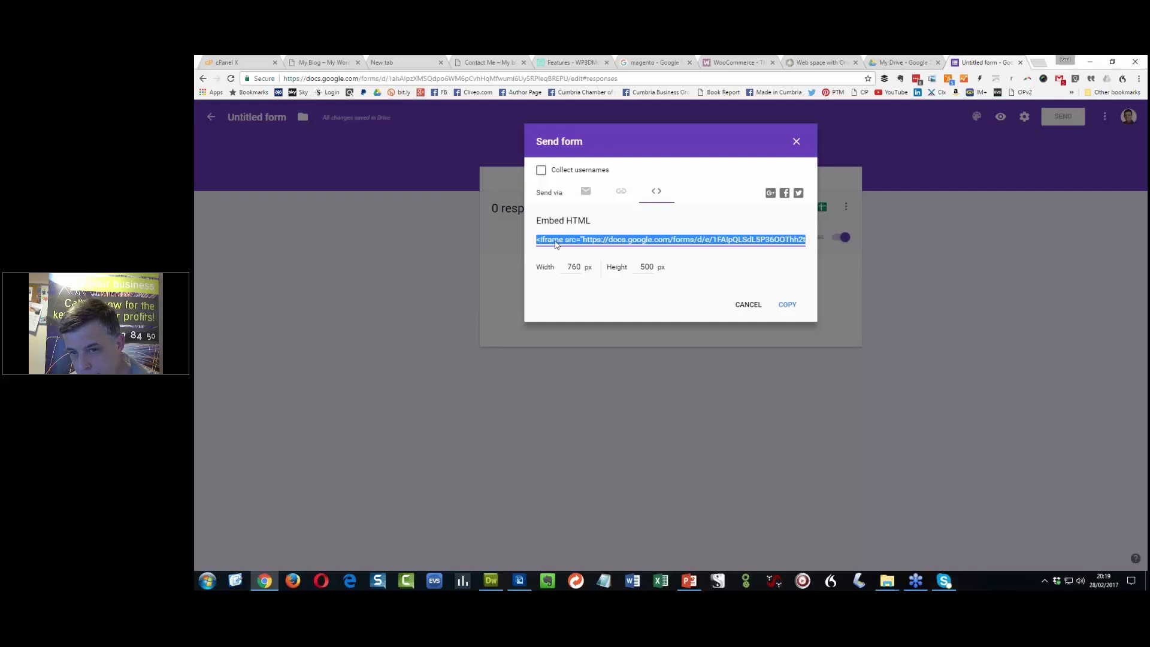
{"action": "left_click", "coordinate": [786, 305]}
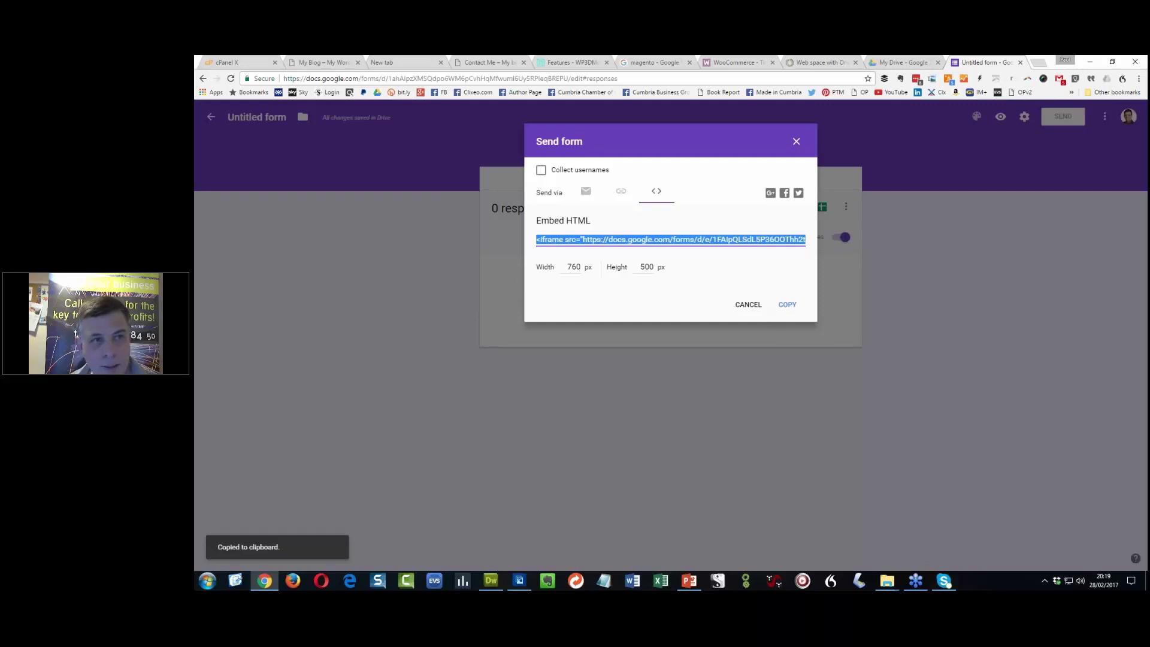
{"action": "left_click", "coordinate": [324, 62]}
Step: Start a new WordPress page titled 'Form'
{"action": "left_click", "coordinate": [395, 62]}
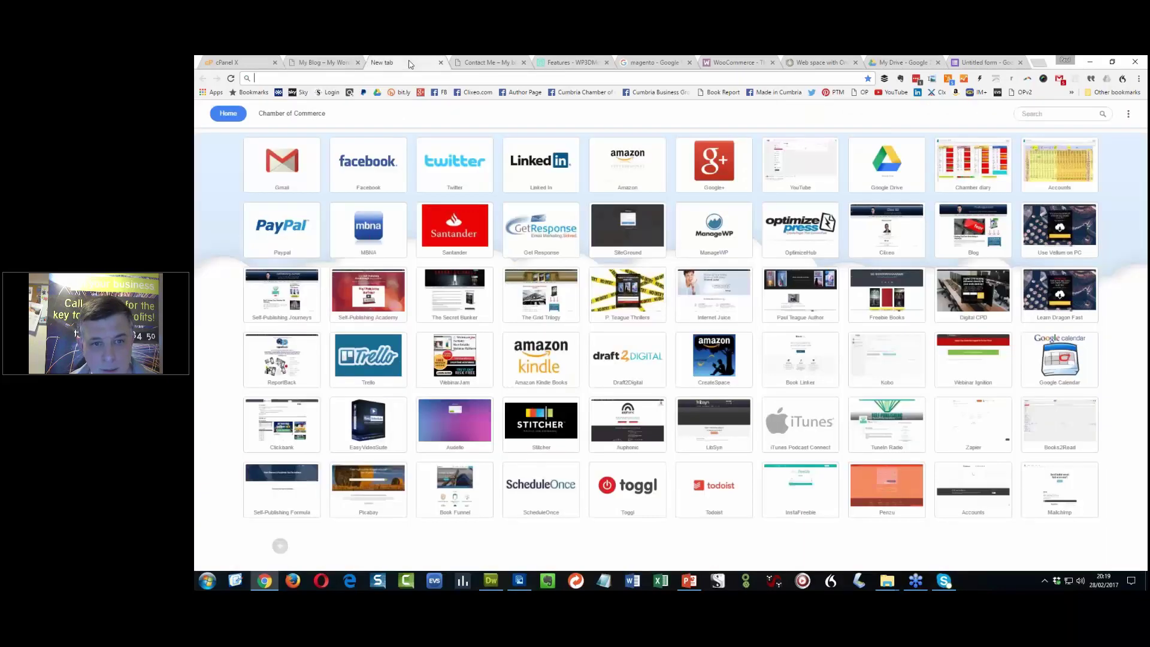
{"action": "left_click", "coordinate": [486, 63]}
{"action": "mouse_move", "coordinate": [352, 116]}
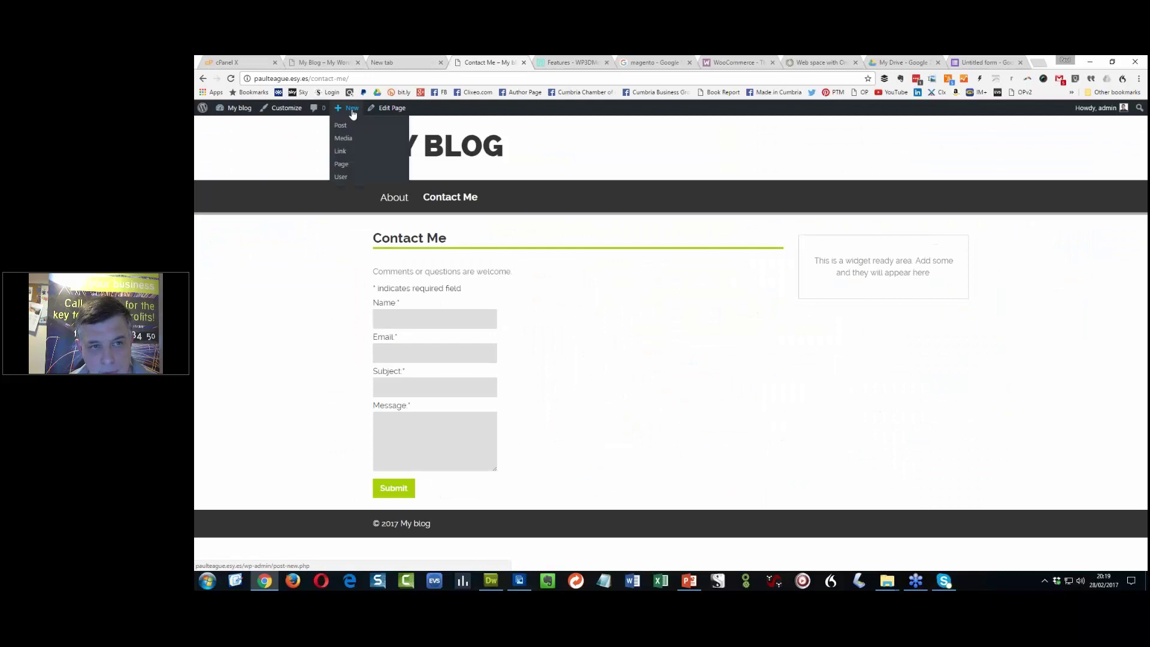
{"action": "left_click", "coordinate": [340, 164]}
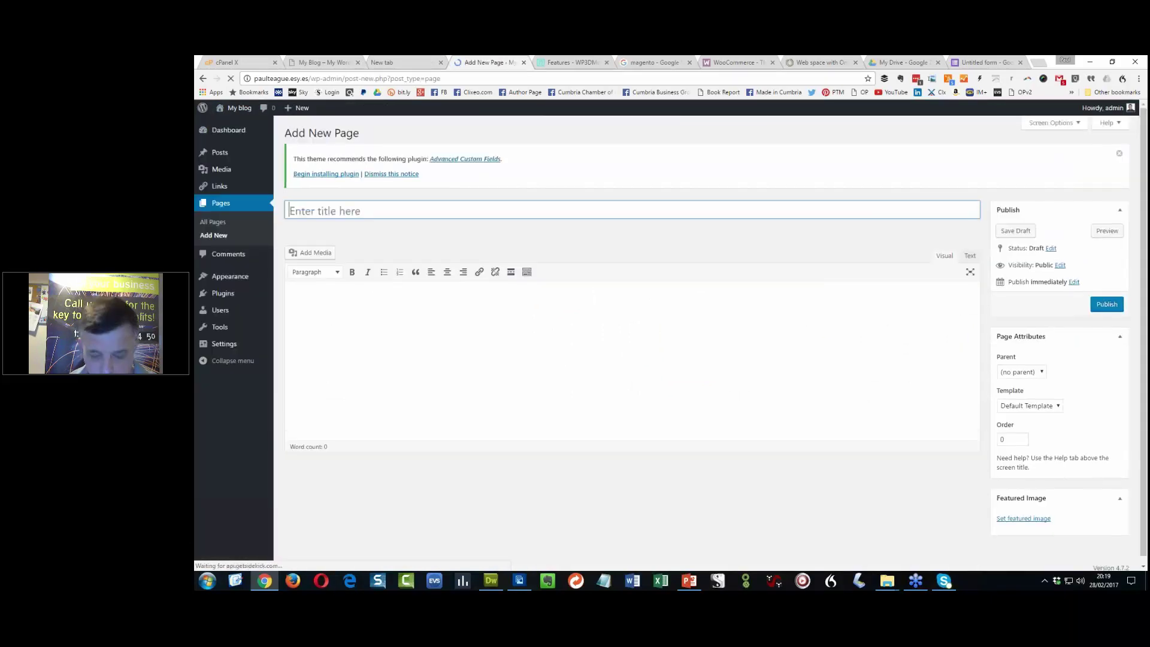
{"action": "type", "text": "Form"}
Step: Paste the Test Form iframe embed code into the page body using the Text editor
{"action": "left_click", "coordinate": [400, 318]}
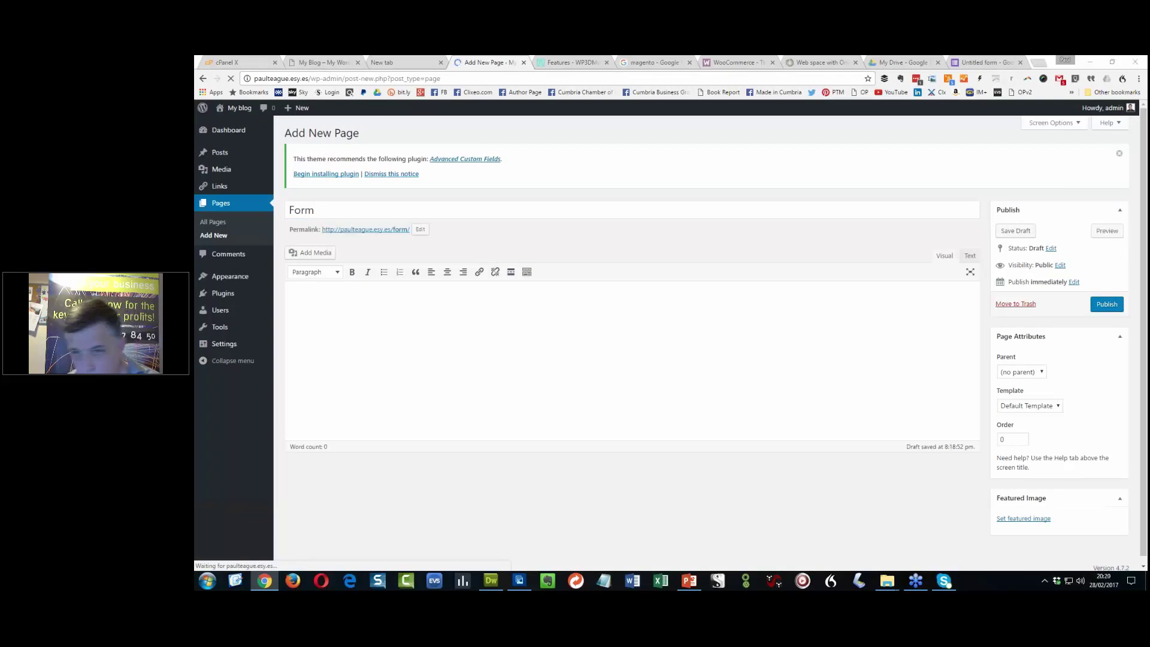
{"action": "mouse_move", "coordinate": [946, 231]}
{"action": "left_mouse_down"}
{"action": "mouse_move", "coordinate": [1012, 279]}
{"action": "mouse_move", "coordinate": [980, 225]}
{"action": "mouse_move", "coordinate": [933, 241]}
{"action": "mouse_move", "coordinate": [971, 239]}
{"action": "mouse_move", "coordinate": [966, 258]}
{"action": "mouse_move", "coordinate": [926, 258]}
{"action": "mouse_move", "coordinate": [993, 247]}
{"action": "mouse_move", "coordinate": [965, 241]}
{"action": "left_mouse_up"}
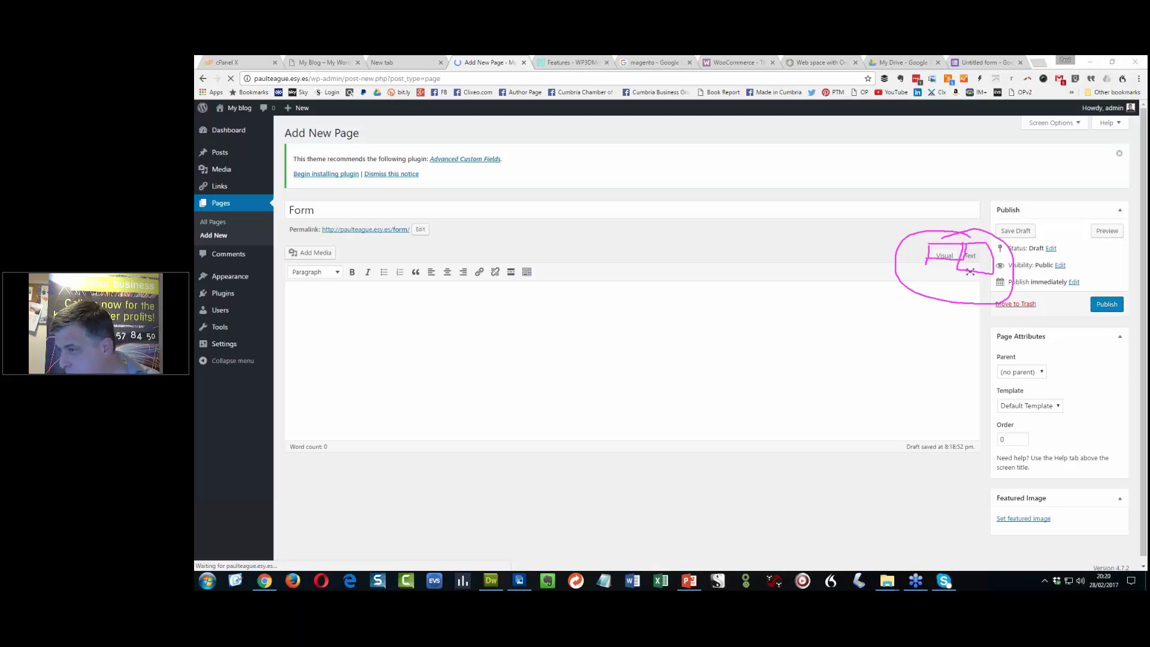
{"action": "key", "text": "e"}
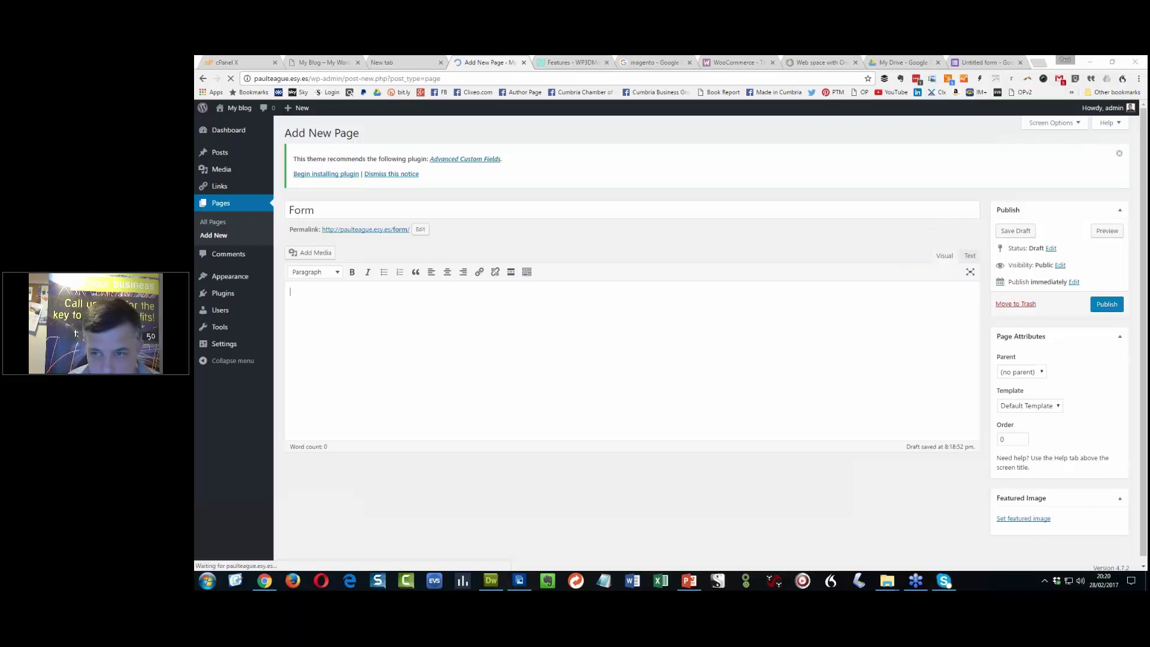
{"action": "left_click", "coordinate": [971, 257]}
{"action": "left_click", "coordinate": [470, 319]}
{"action": "key", "text": "ctrl+v"}
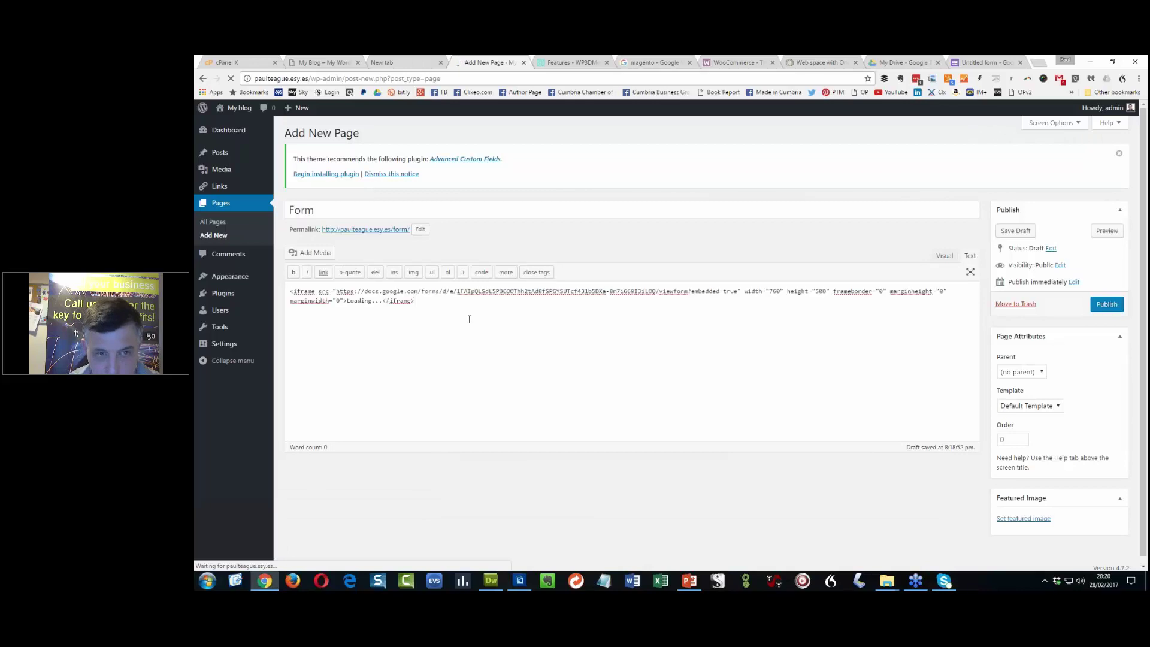
{"action": "left_click", "coordinate": [943, 256]}
Step: Publish the Form page and choose to stay on the editor
{"action": "scroll", "coordinate": [732, 429], "scroll_direction": "down", "scroll_amount": 1}
{"action": "scroll", "coordinate": [734, 428], "scroll_direction": "up", "scroll_amount": 1}
{"action": "left_click", "coordinate": [1103, 306]}
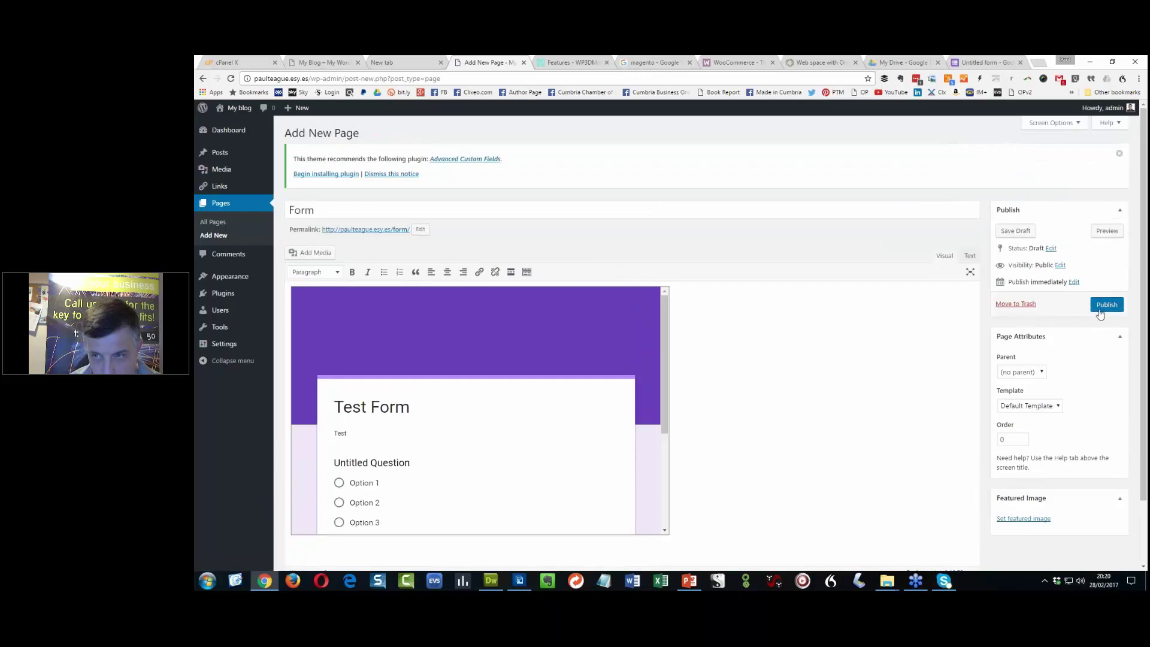
{"action": "left_click", "coordinate": [750, 138]}
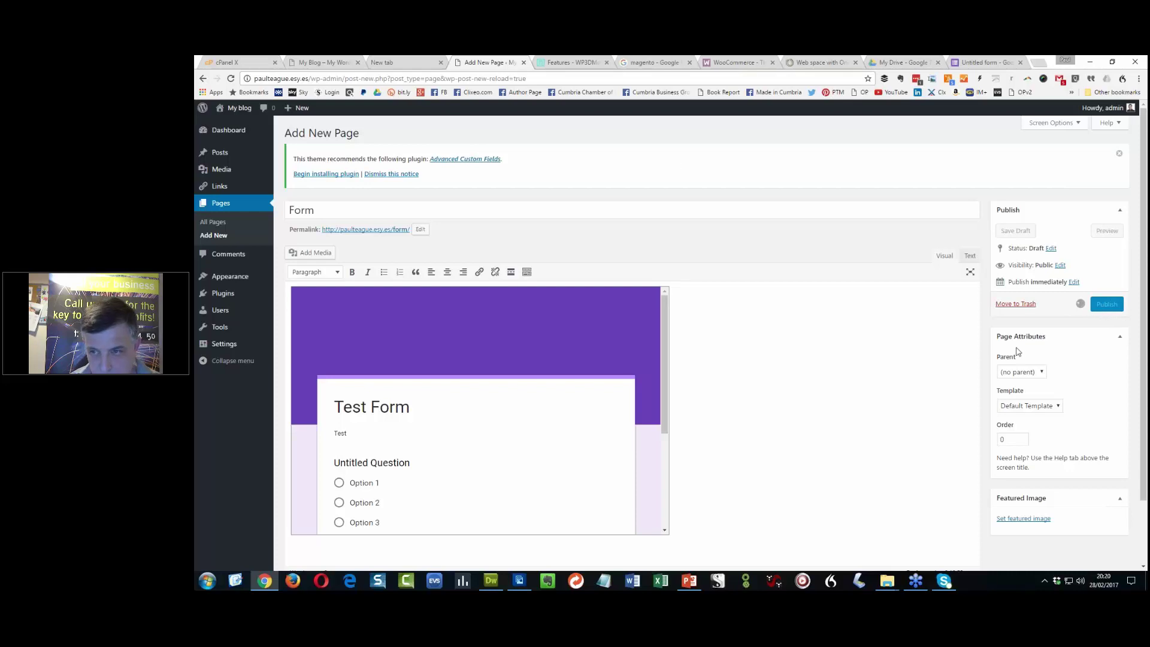
Step: Create a blank Google Sheets spreadsheet from Drive and start sharing it
{"action": "left_click", "coordinate": [915, 68]}
{"action": "left_click", "coordinate": [238, 145]}
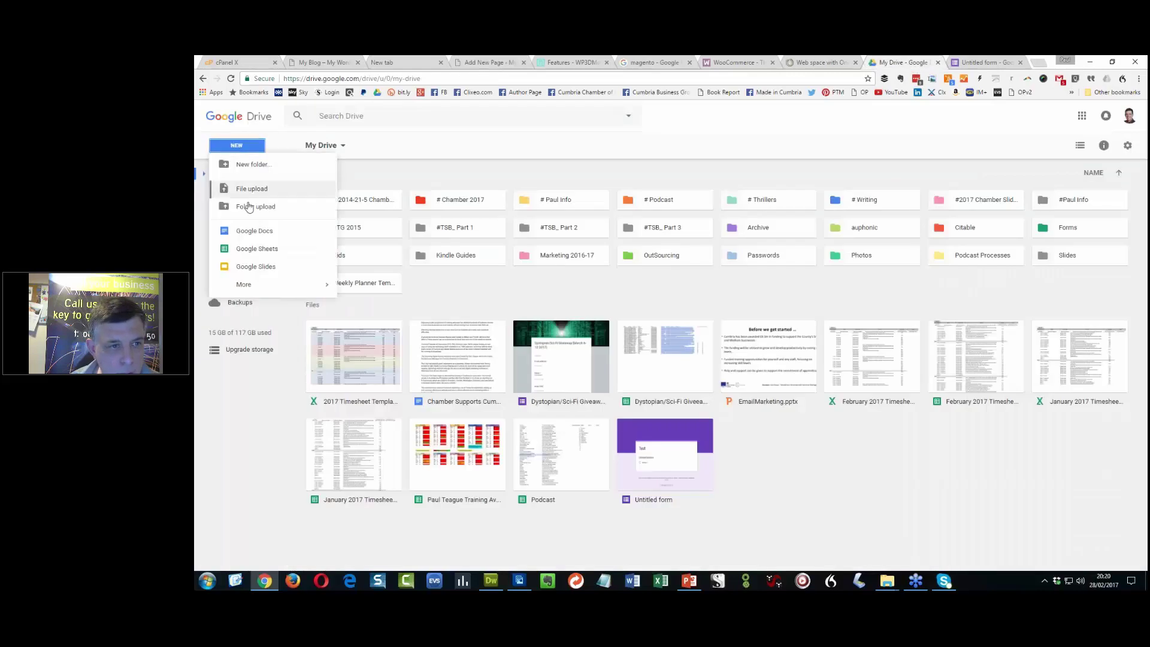
{"action": "left_click", "coordinate": [253, 249]}
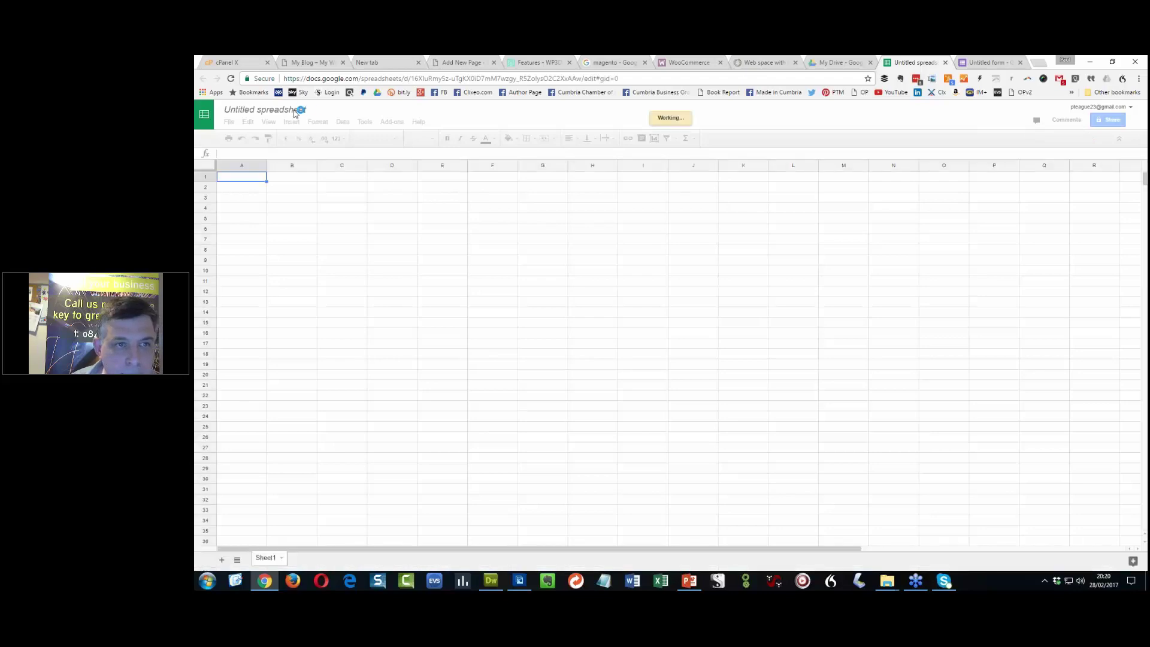
{"action": "left_click", "coordinate": [305, 110]}
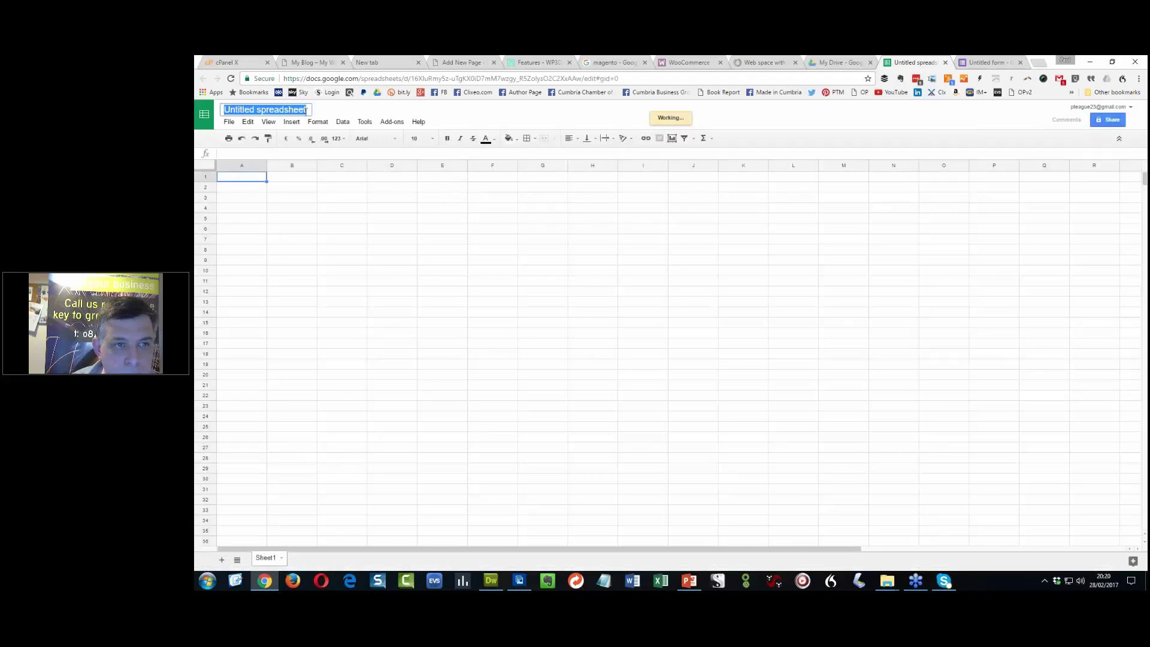
{"action": "left_click", "coordinate": [1118, 122]}
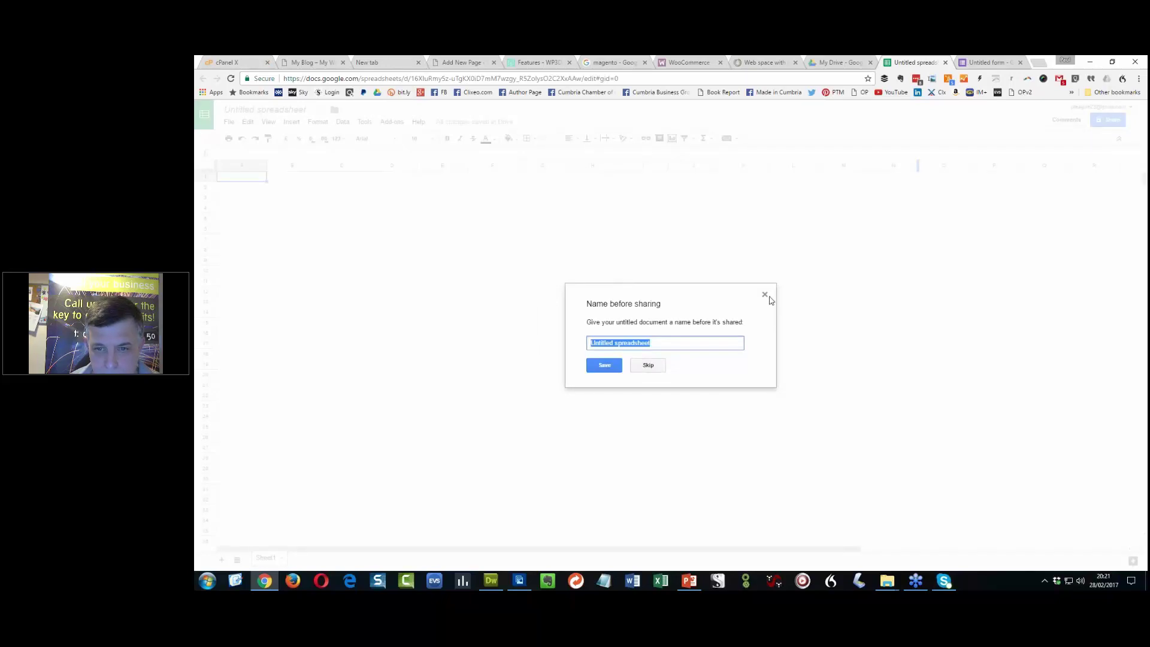
Step: Name the spreadsheet 'Test 2' and review Advanced sharing, keeping it private
{"action": "type", "text": "Test"}
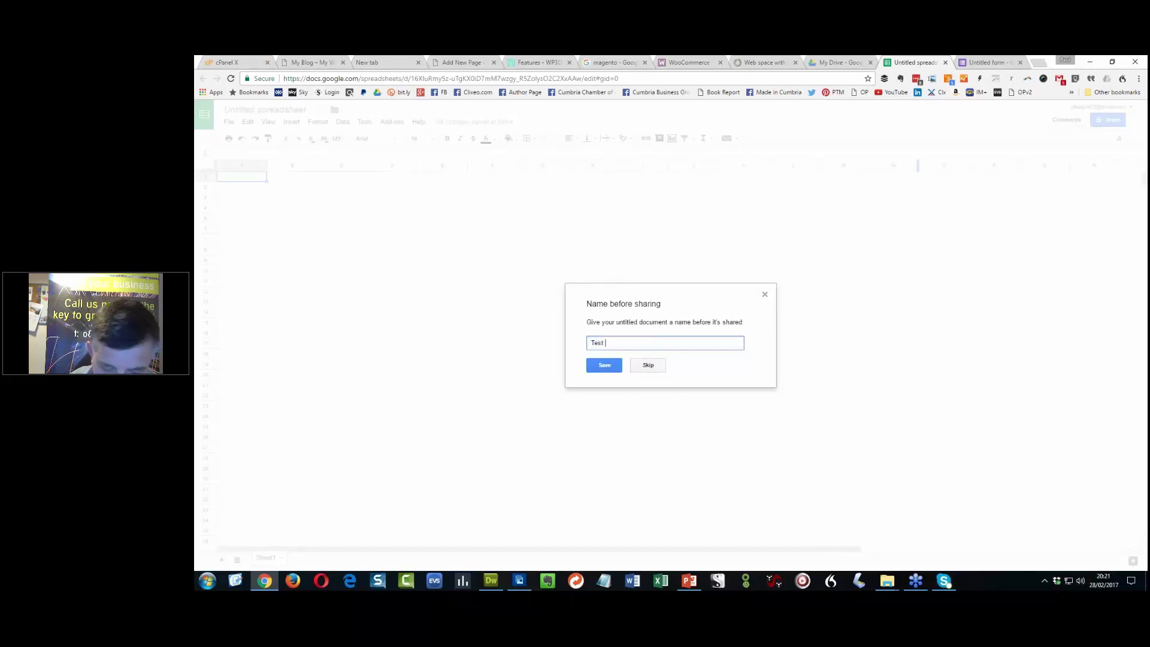
{"action": "type", "text": " 2"}
{"action": "left_click", "coordinate": [604, 365]}
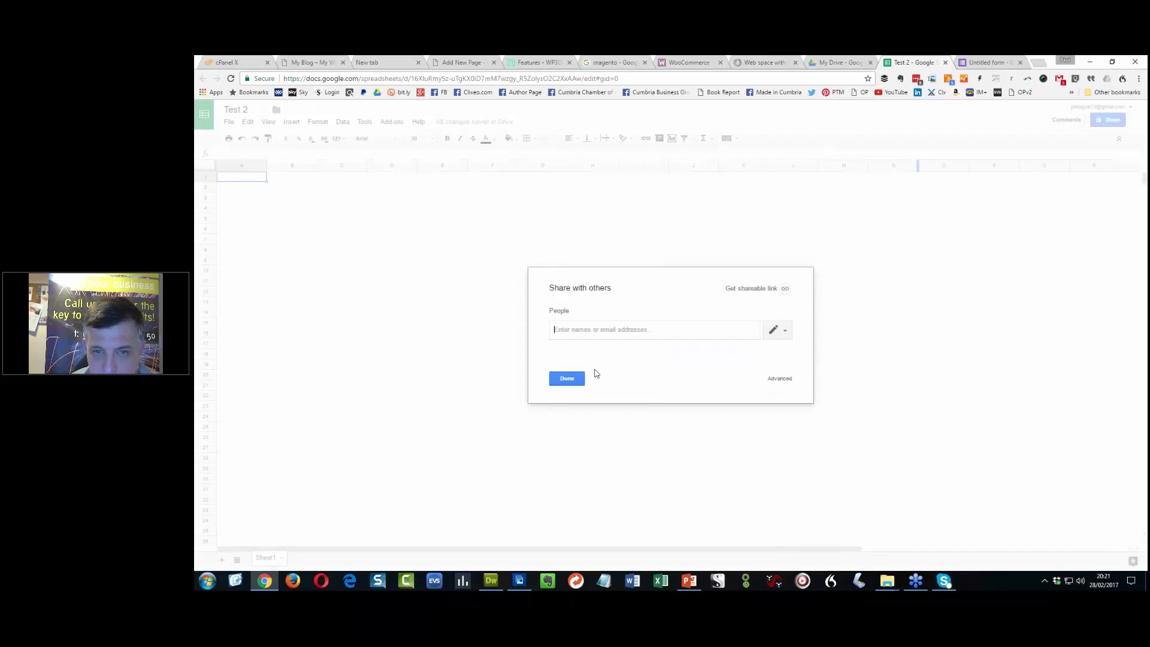
{"action": "left_click", "coordinate": [777, 381]}
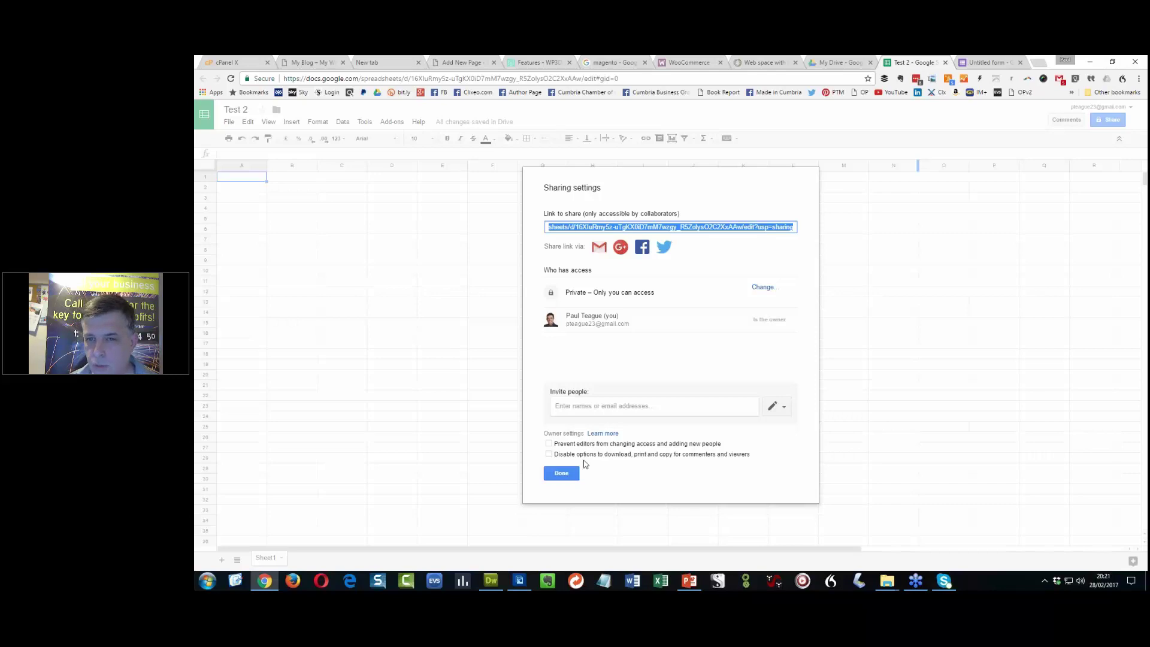
{"action": "left_click", "coordinate": [835, 290]}
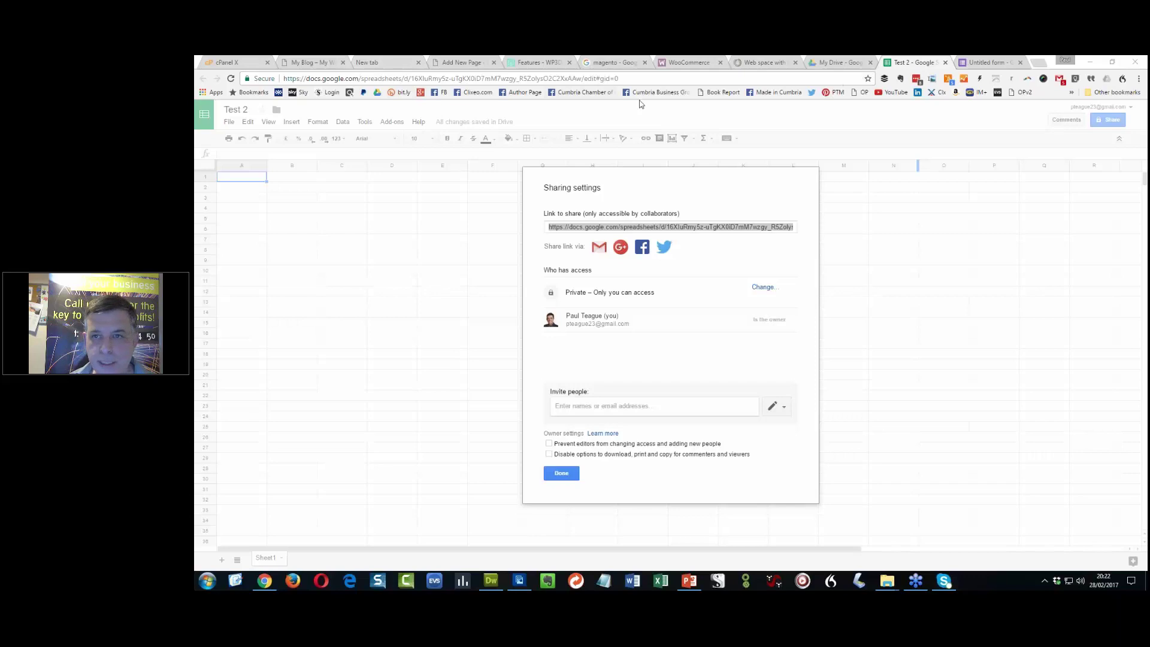
{"action": "left_click", "coordinate": [305, 62]}
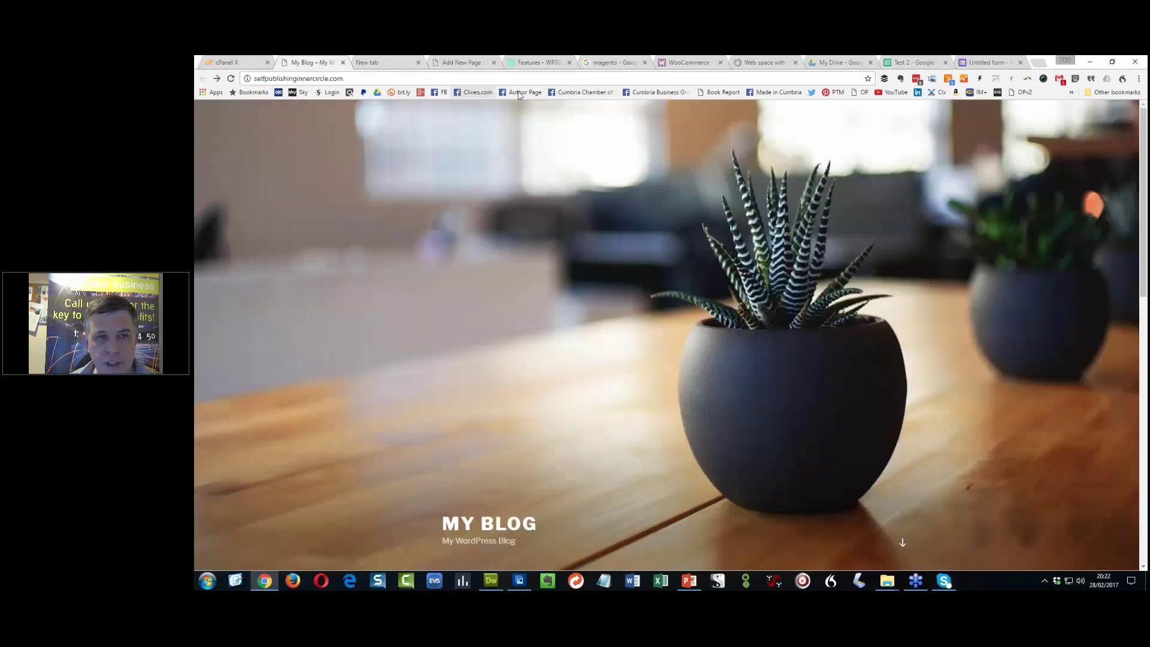
Step: Use One-Click Staging to copy selfpublishinginnercircle.com without password protection
{"action": "left_click", "coordinate": [233, 64]}
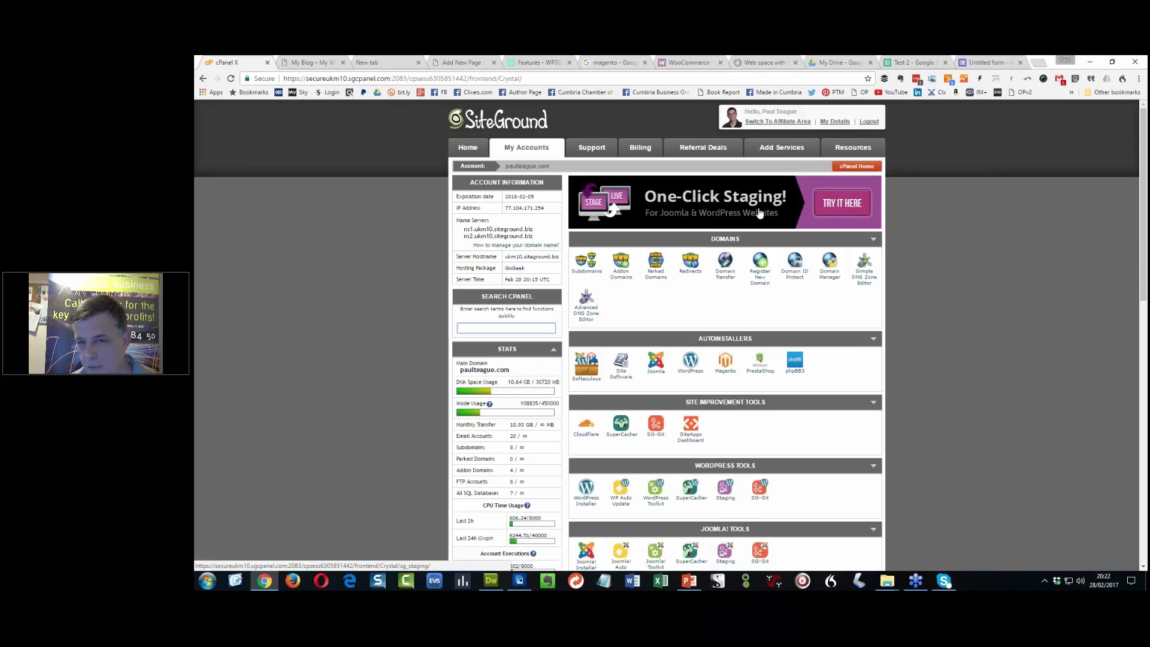
{"action": "left_click", "coordinate": [739, 209]}
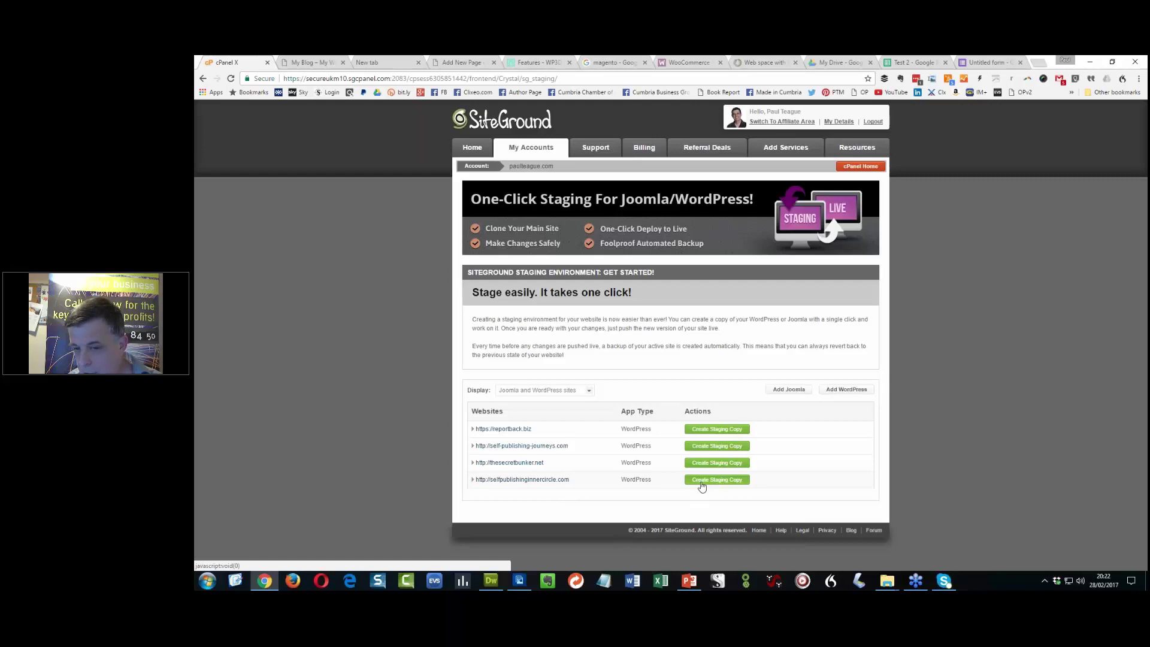
{"action": "left_click", "coordinate": [702, 485]}
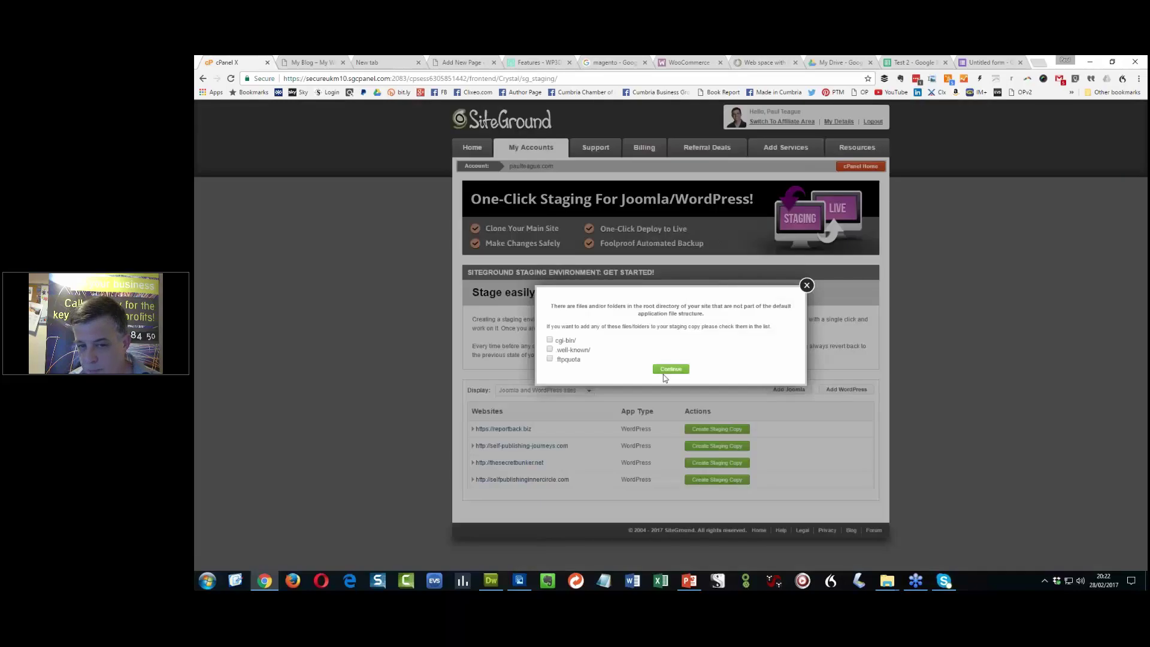
{"action": "left_click", "coordinate": [670, 369]}
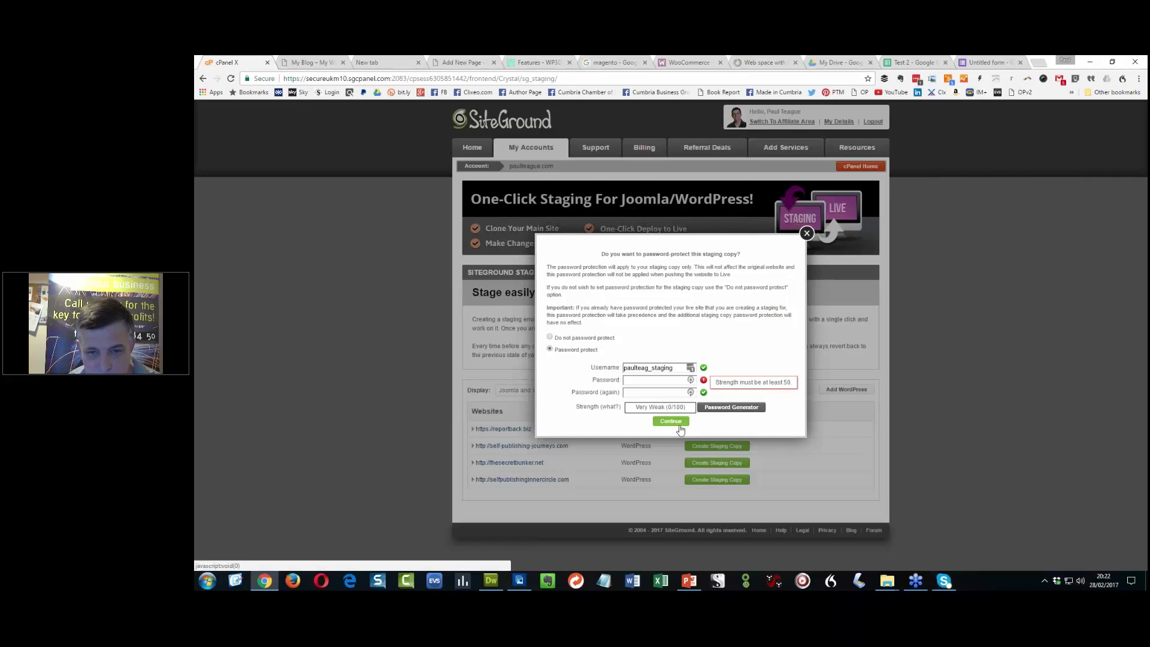
{"action": "left_click", "coordinate": [569, 338]}
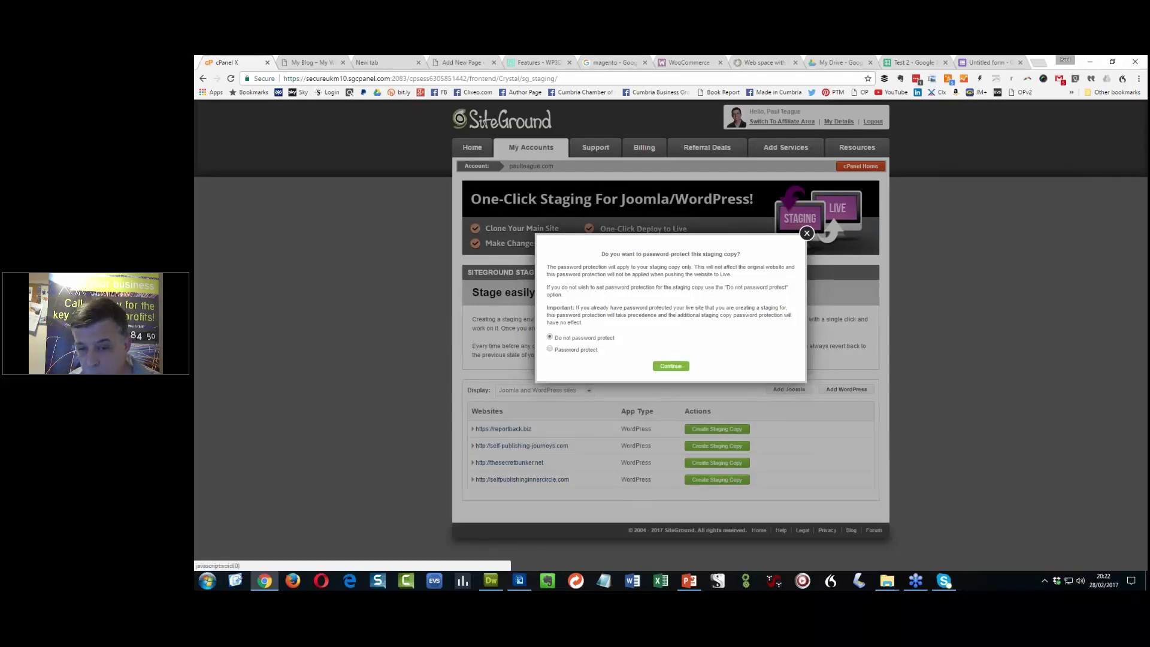
{"action": "left_click", "coordinate": [670, 366]}
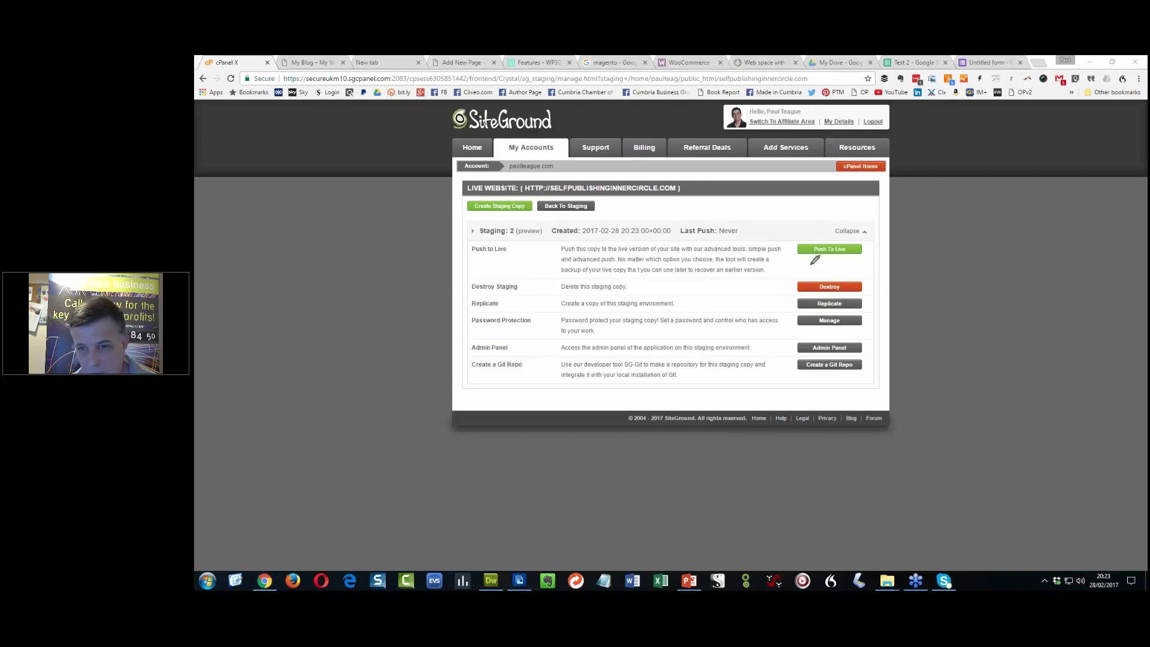
Step: Circle the Push To Live option for the staging copy, then clear the annotation
{"action": "mouse_move", "coordinate": [811, 238]}
{"action": "left_mouse_down"}
{"action": "mouse_move", "coordinate": [782, 259]}
{"action": "mouse_move", "coordinate": [828, 234]}
{"action": "left_mouse_up"}
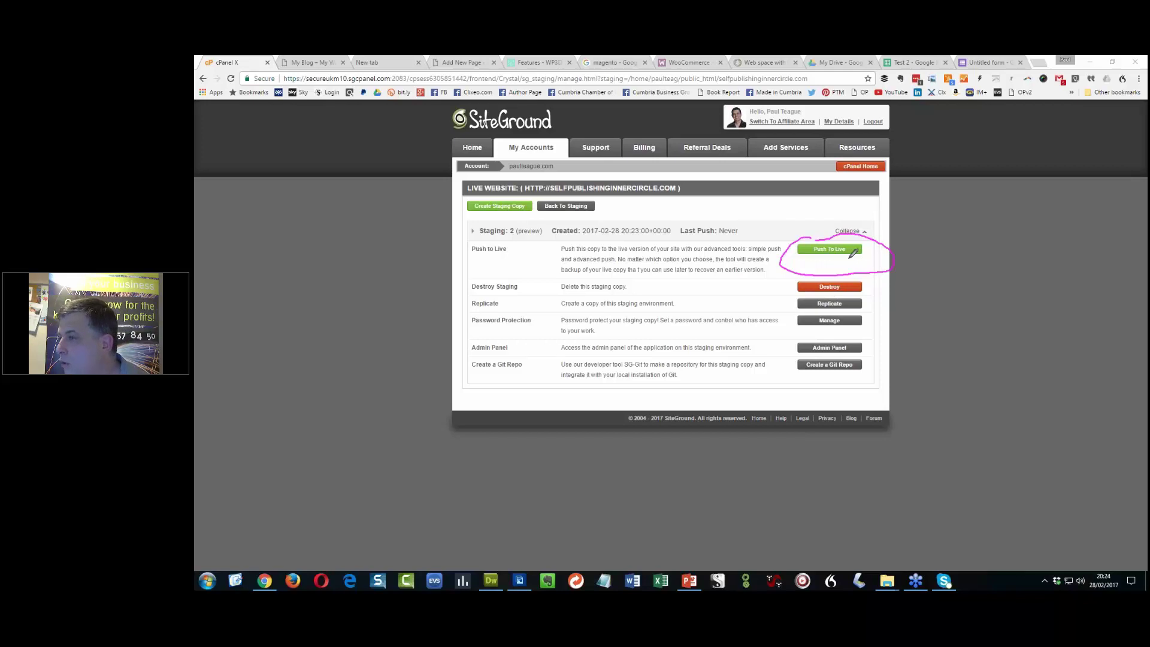
{"action": "key", "text": "Escape"}
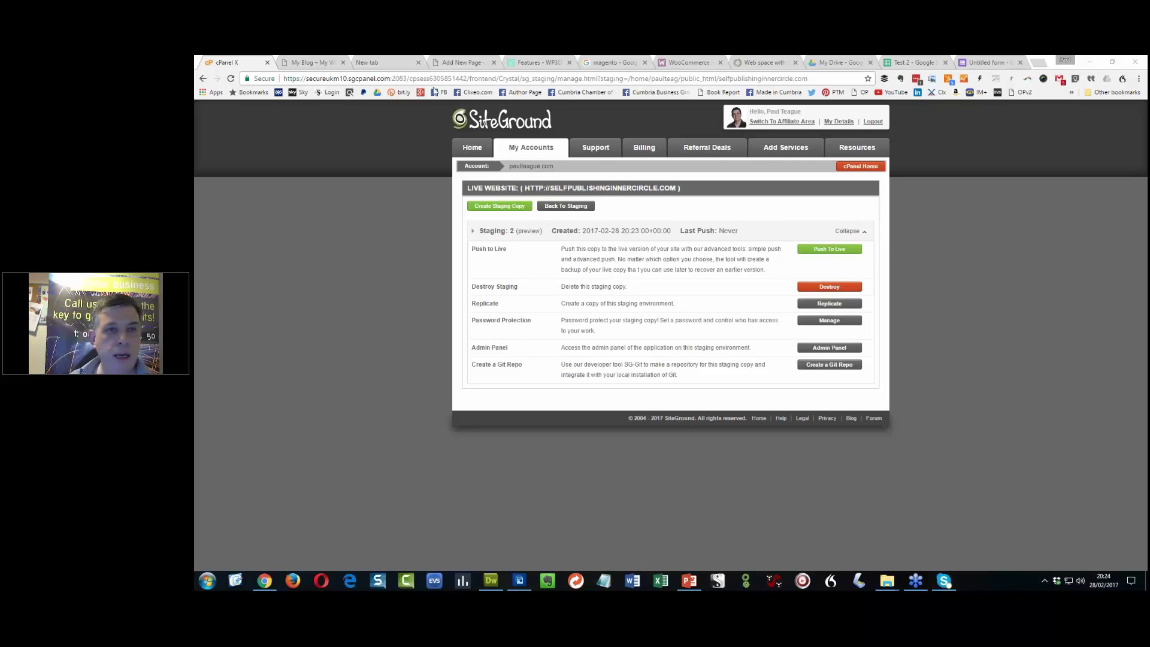
{"action": "left_click", "coordinate": [329, 63]}
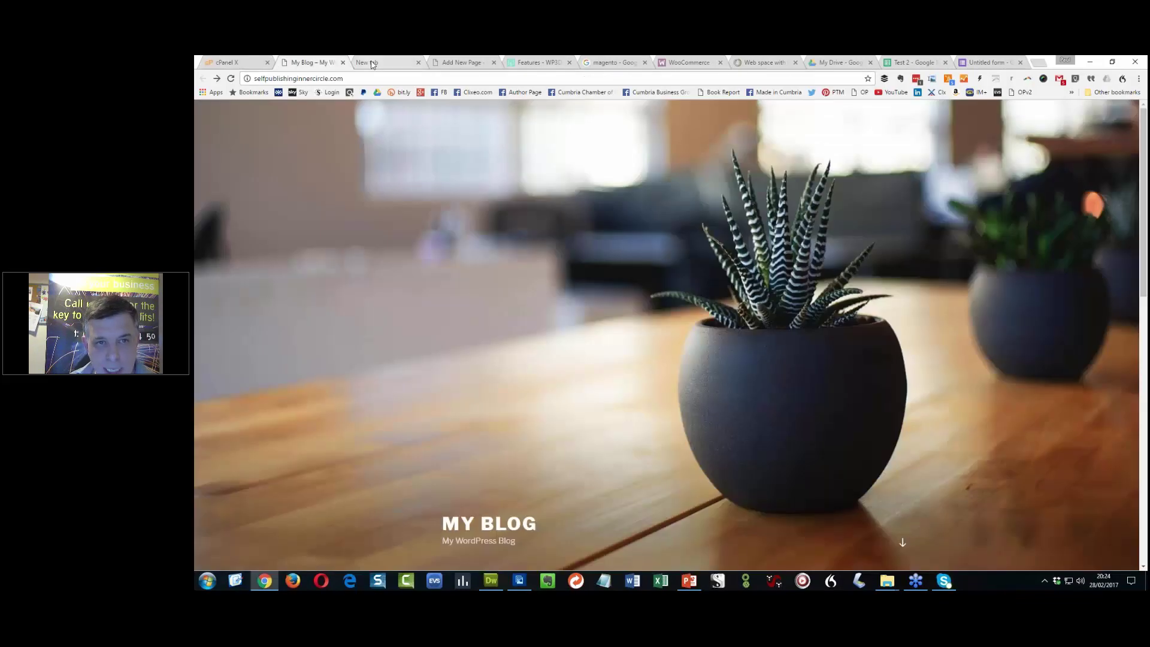
Step: Go to the WordPress Add New Plugins page, leaving the unsaved page editor
{"action": "left_click", "coordinate": [372, 64]}
{"action": "left_click", "coordinate": [462, 62]}
{"action": "mouse_move", "coordinate": [242, 296]}
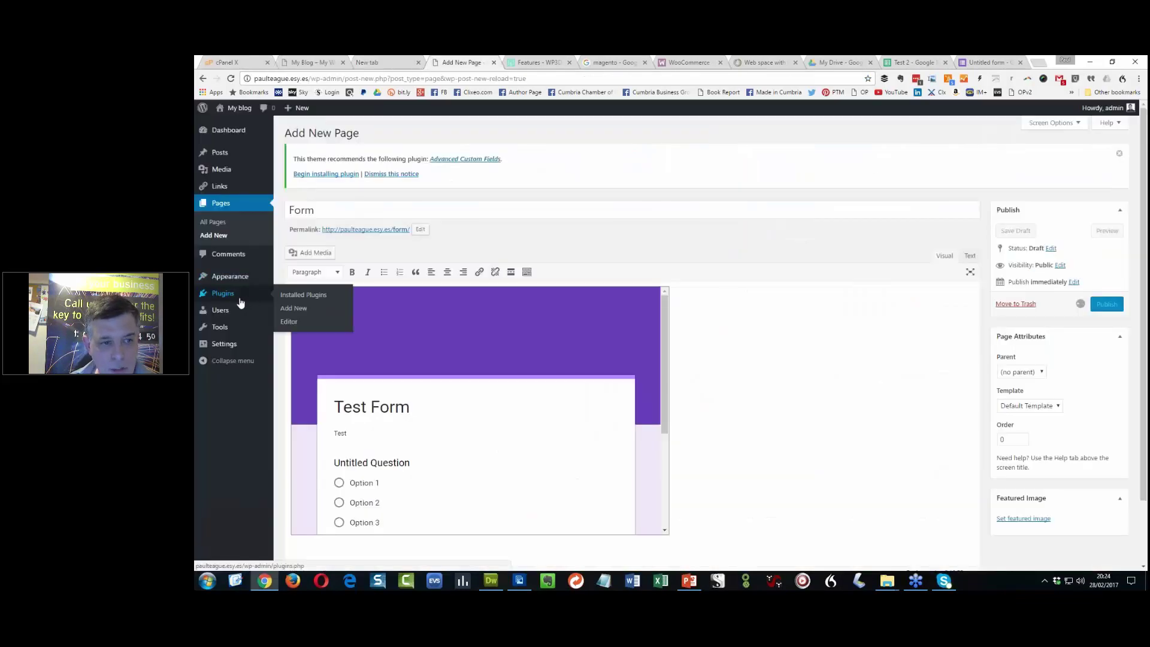
{"action": "left_click", "coordinate": [293, 308]}
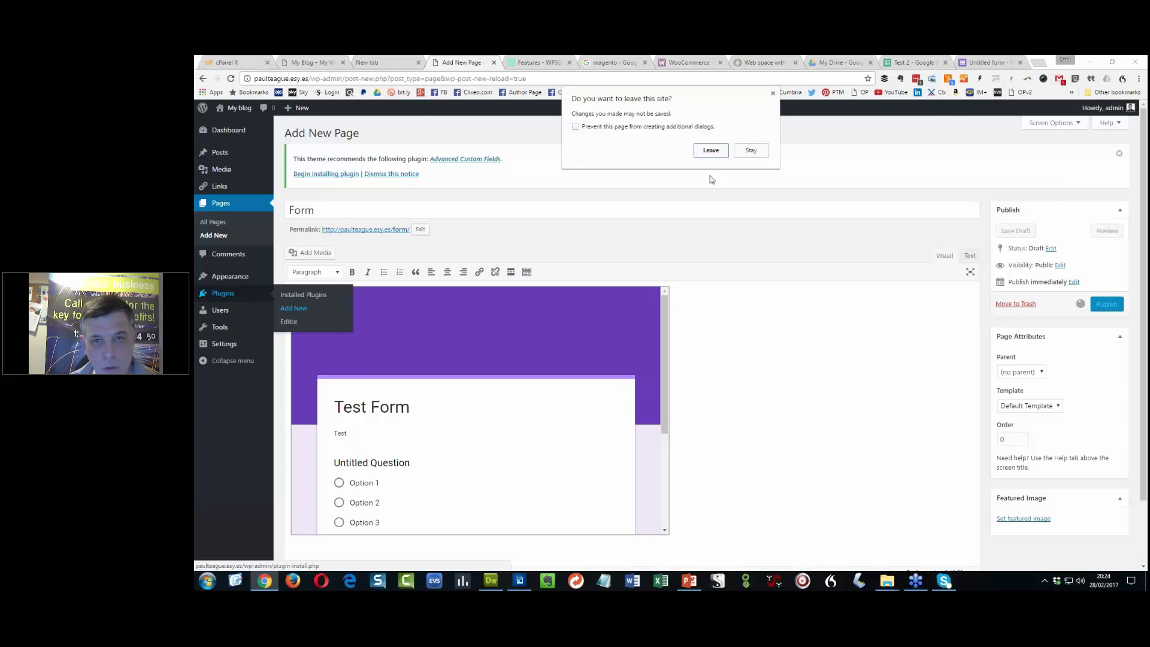
{"action": "left_click", "coordinate": [719, 154]}
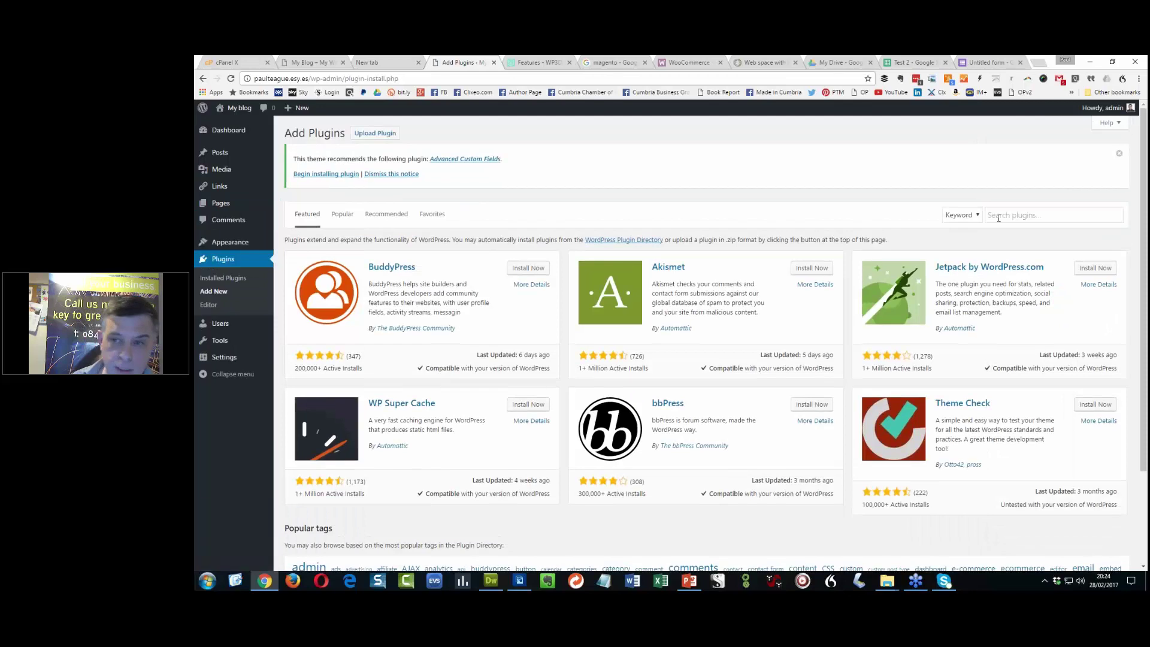
{"action": "left_click", "coordinate": [387, 140]}
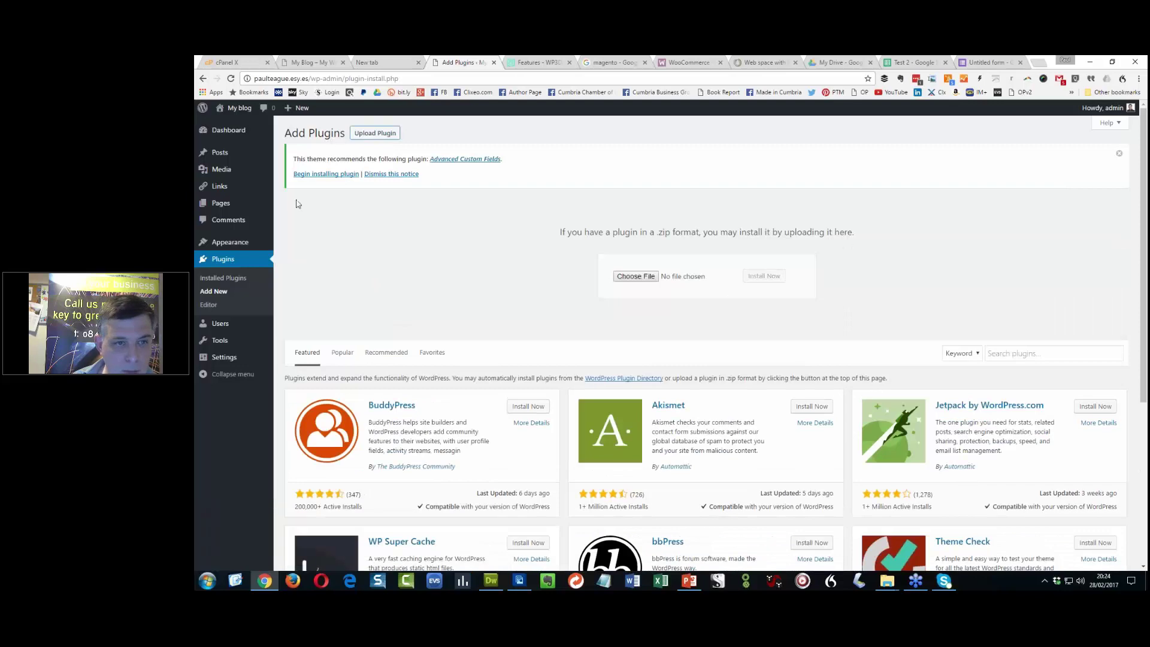
{"action": "left_click", "coordinate": [235, 280]}
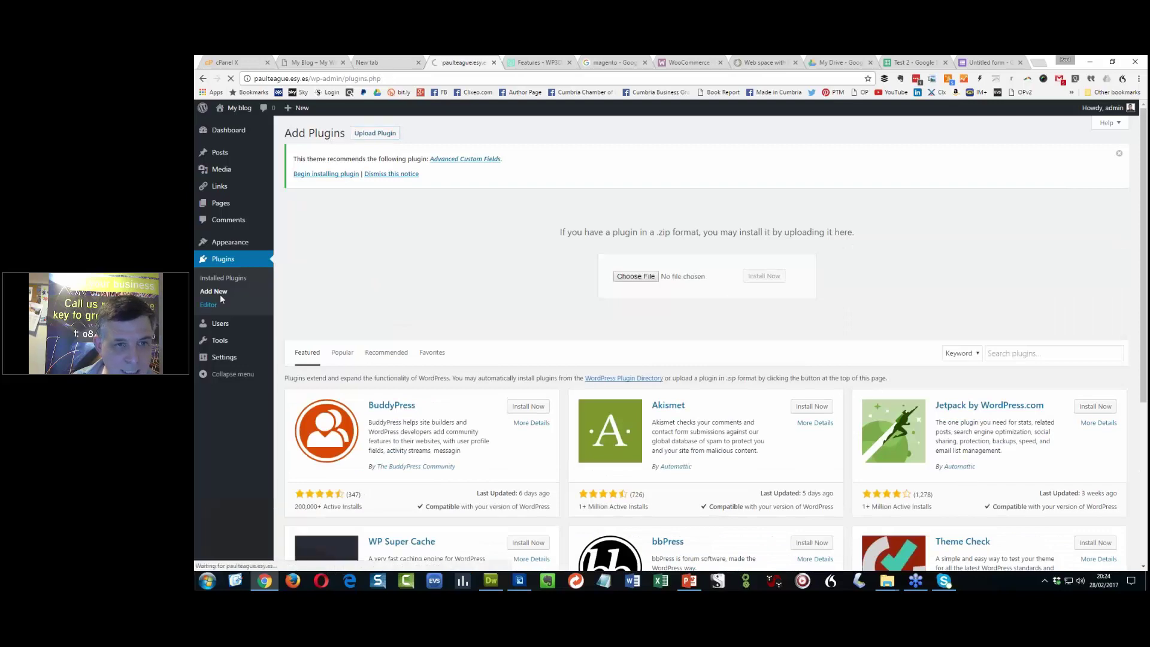
{"action": "left_click", "coordinate": [344, 133]}
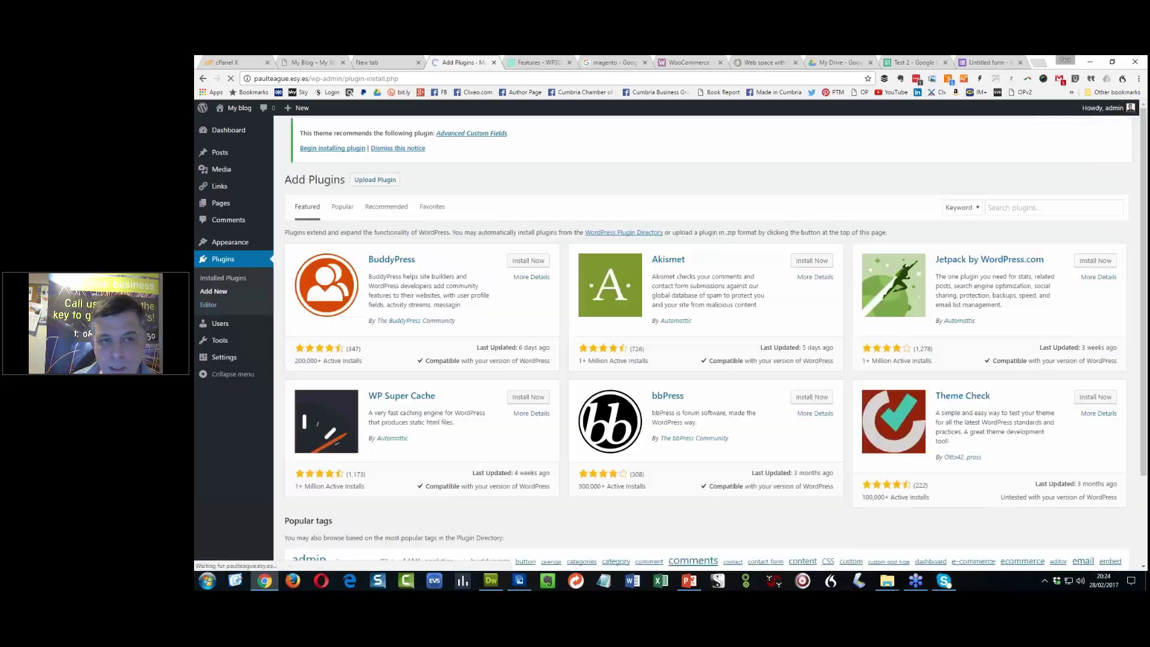
Step: Search 'updraft' and install UpdraftPlus, retrying after the 500 Internal Server Error
{"action": "left_click", "coordinate": [993, 217]}
{"action": "type", "text": "updrafty"}
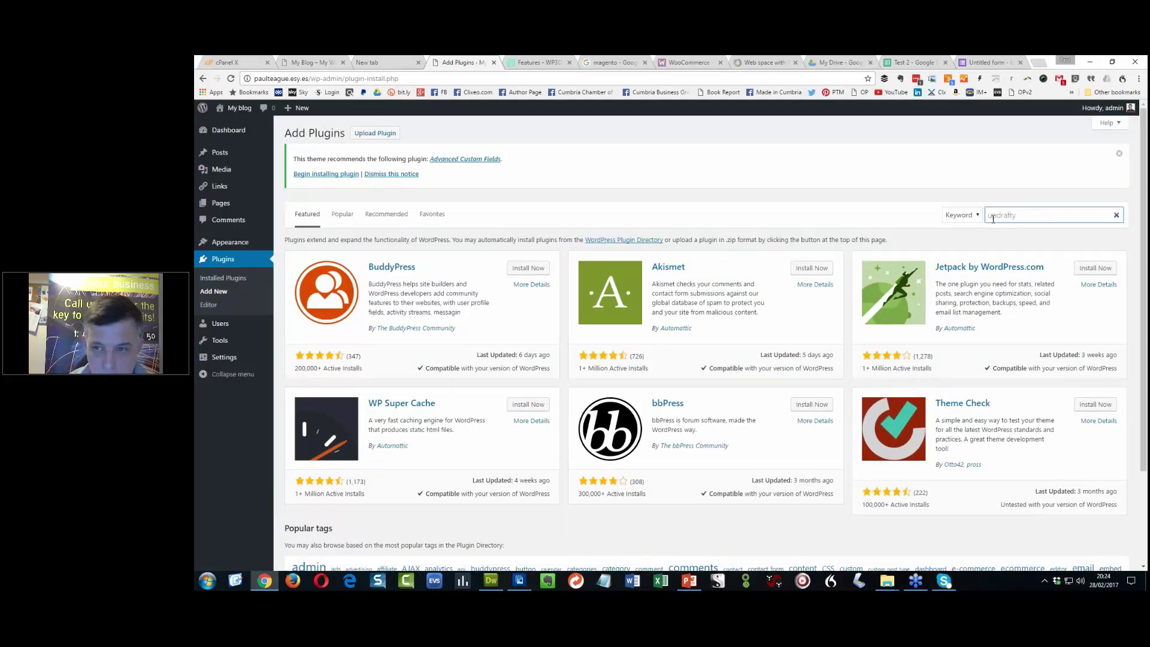
{"action": "key", "text": "BackSpace"}
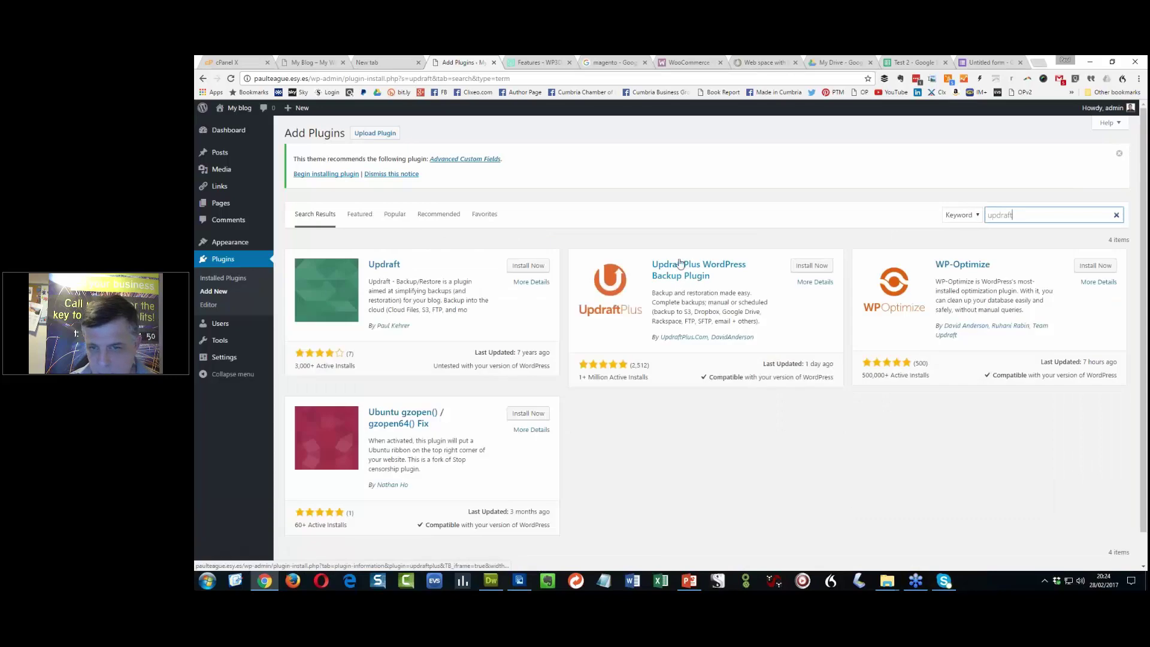
{"action": "left_click", "coordinate": [812, 265]}
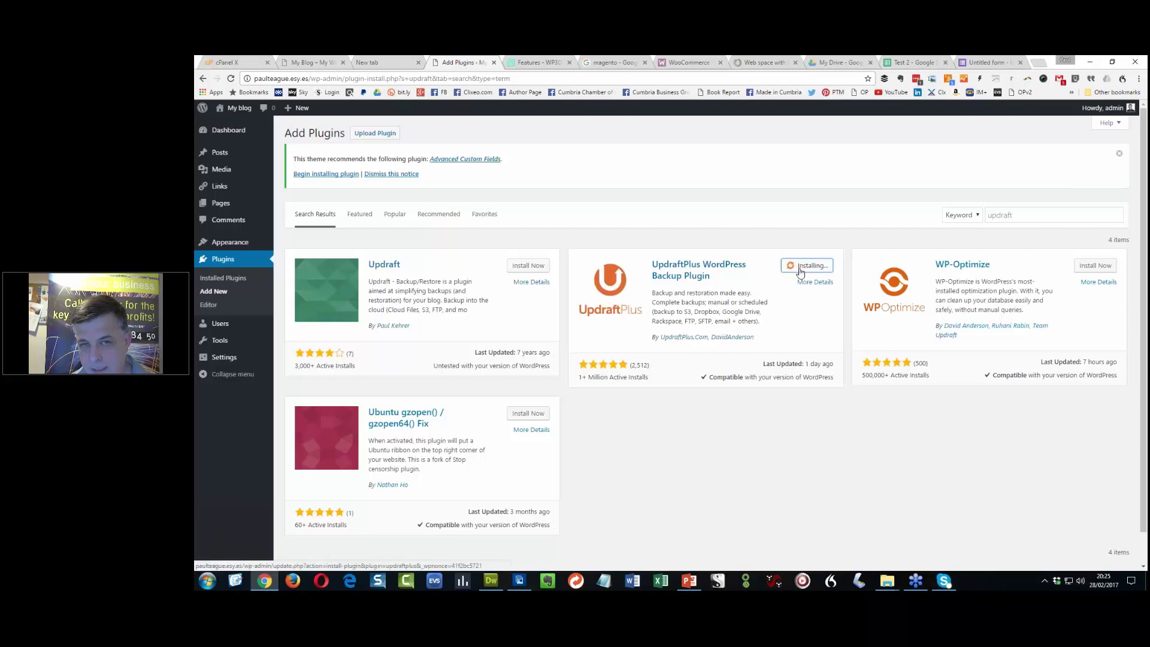
{"action": "left_click", "coordinate": [803, 308]}
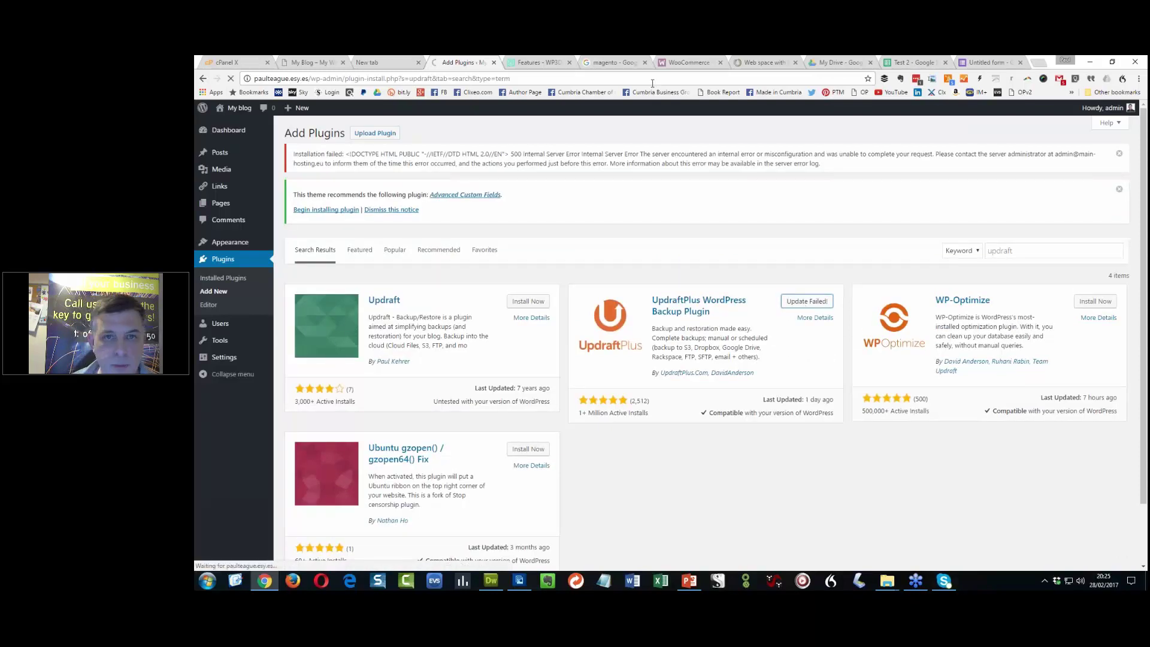
{"action": "left_click", "coordinate": [307, 62]}
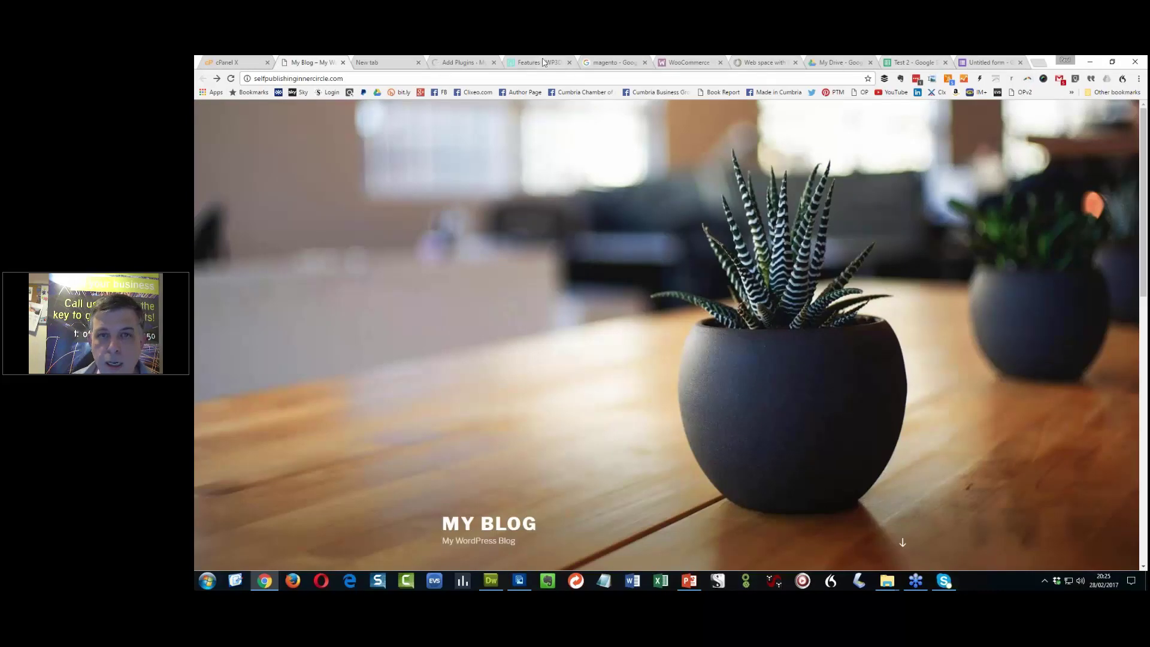
Step: Open the blog homepage from a new tab's shortcut tiles
{"action": "left_click", "coordinate": [445, 64]}
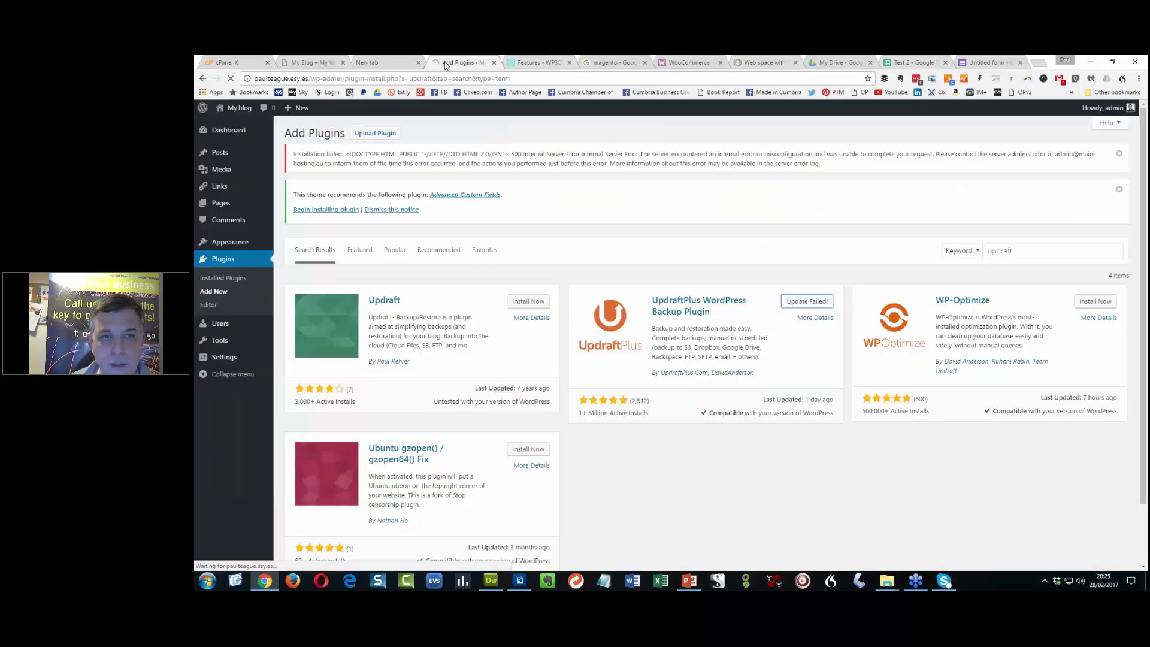
{"action": "left_click", "coordinate": [287, 63]}
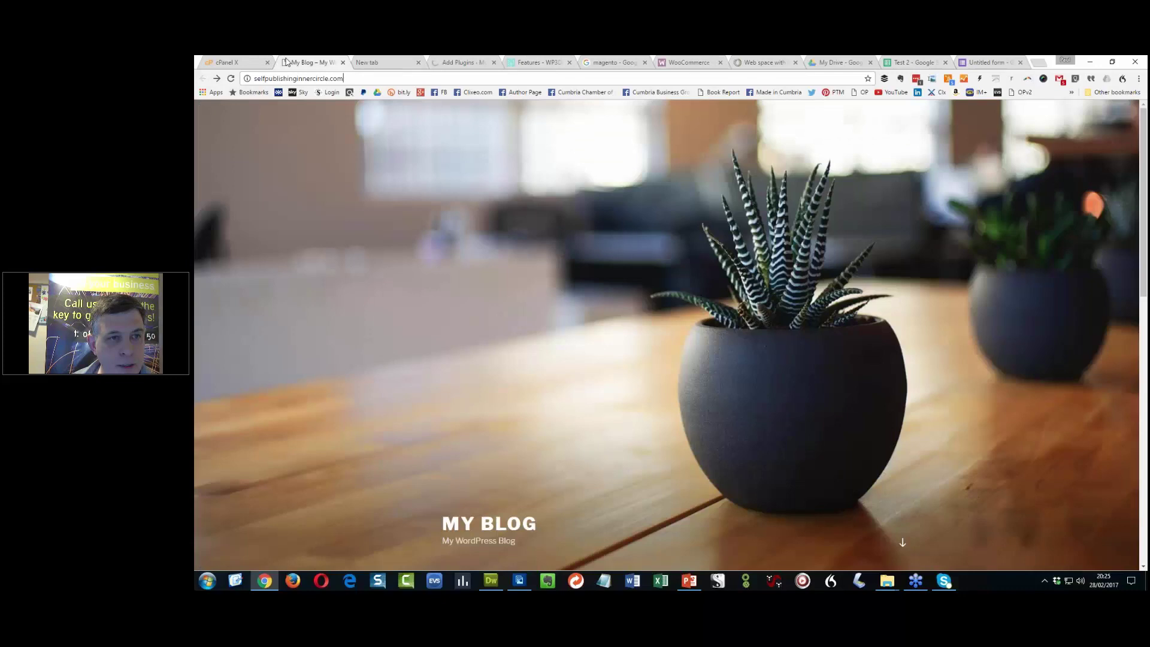
{"action": "left_click", "coordinate": [1039, 63]}
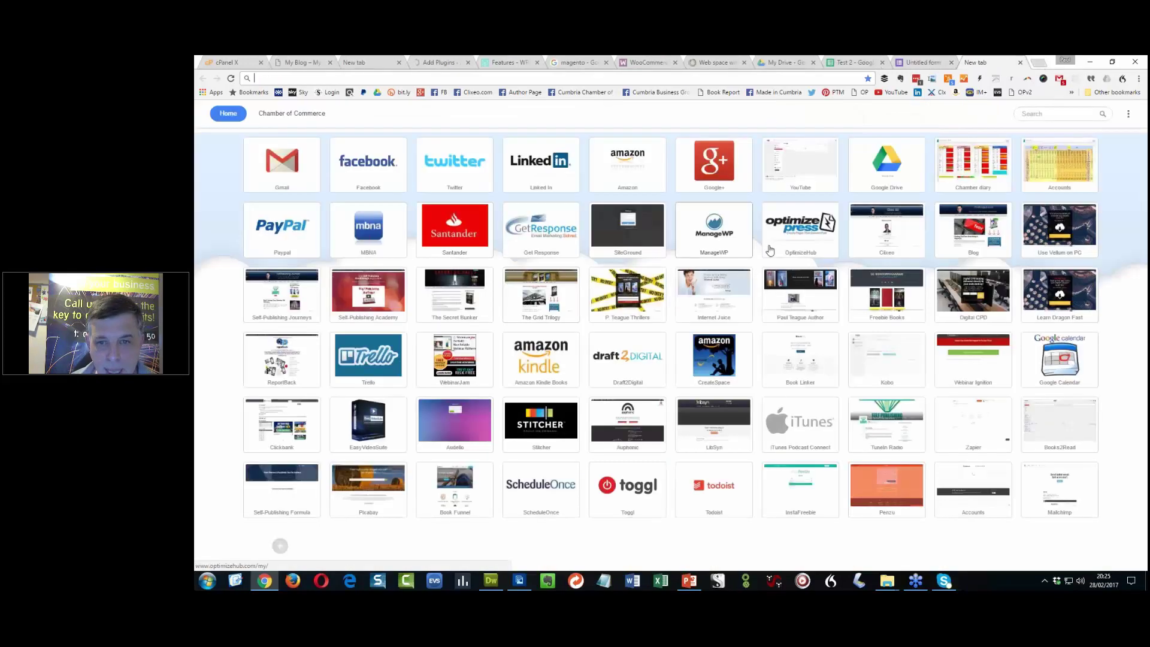
{"action": "left_click", "coordinate": [972, 236]}
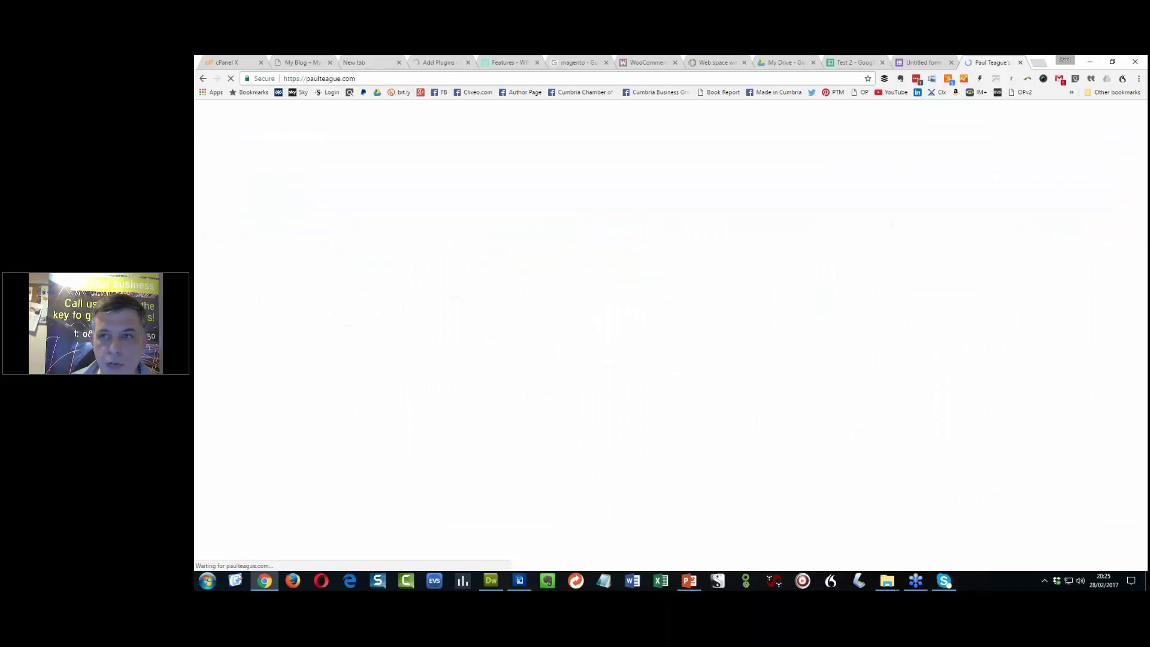
Step: Close the Untitled form, Test 2, My Drive, web space, WooCommerce, magento and Features tabs
{"action": "left_click", "coordinate": [952, 62]}
{"action": "left_click", "coordinate": [883, 63]}
{"action": "left_click", "coordinate": [813, 63]}
{"action": "left_click", "coordinate": [744, 62]}
{"action": "middle_click", "coordinate": [647, 64]}
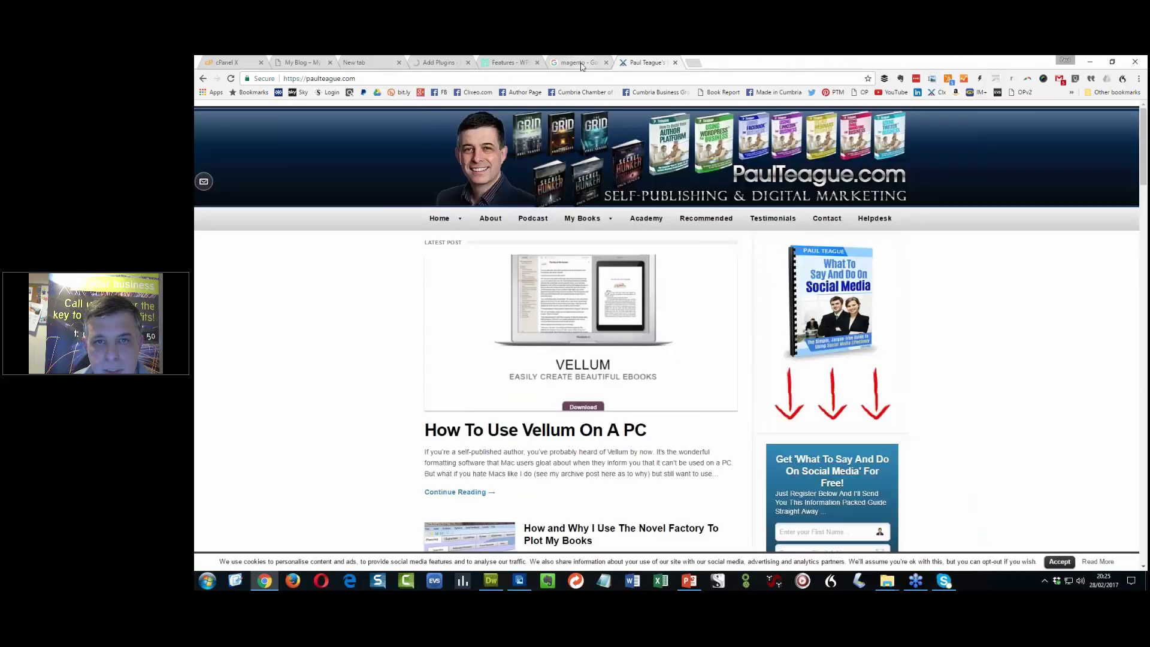
{"action": "middle_click", "coordinate": [581, 65]}
{"action": "middle_click", "coordinate": [511, 66]}
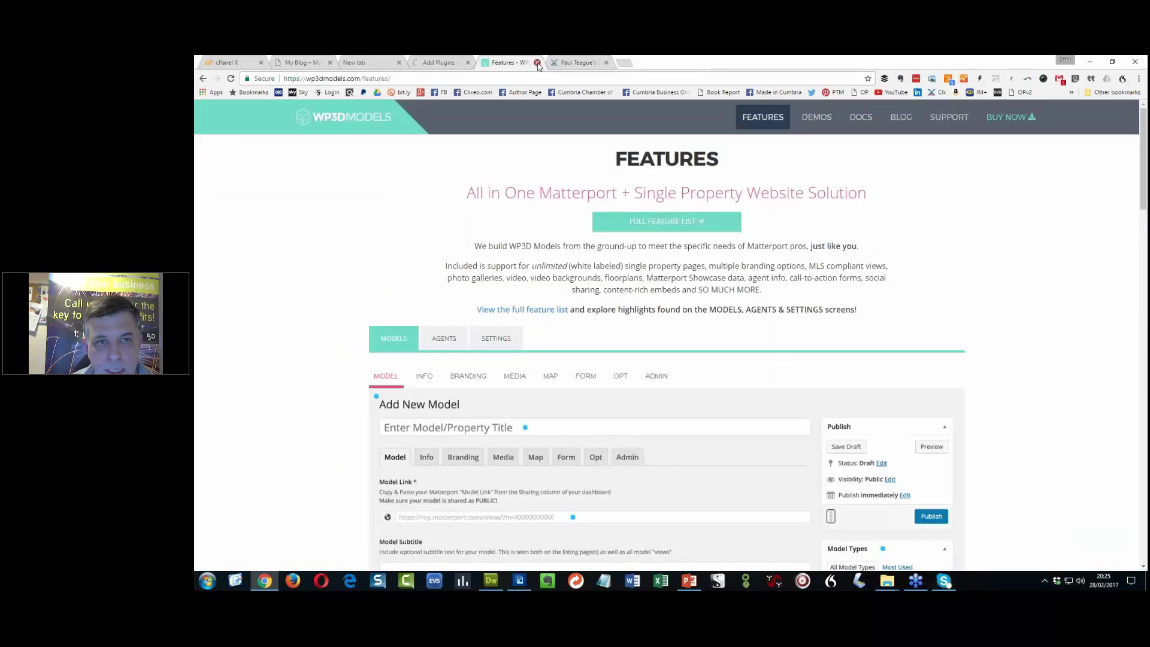
{"action": "left_click", "coordinate": [452, 66]}
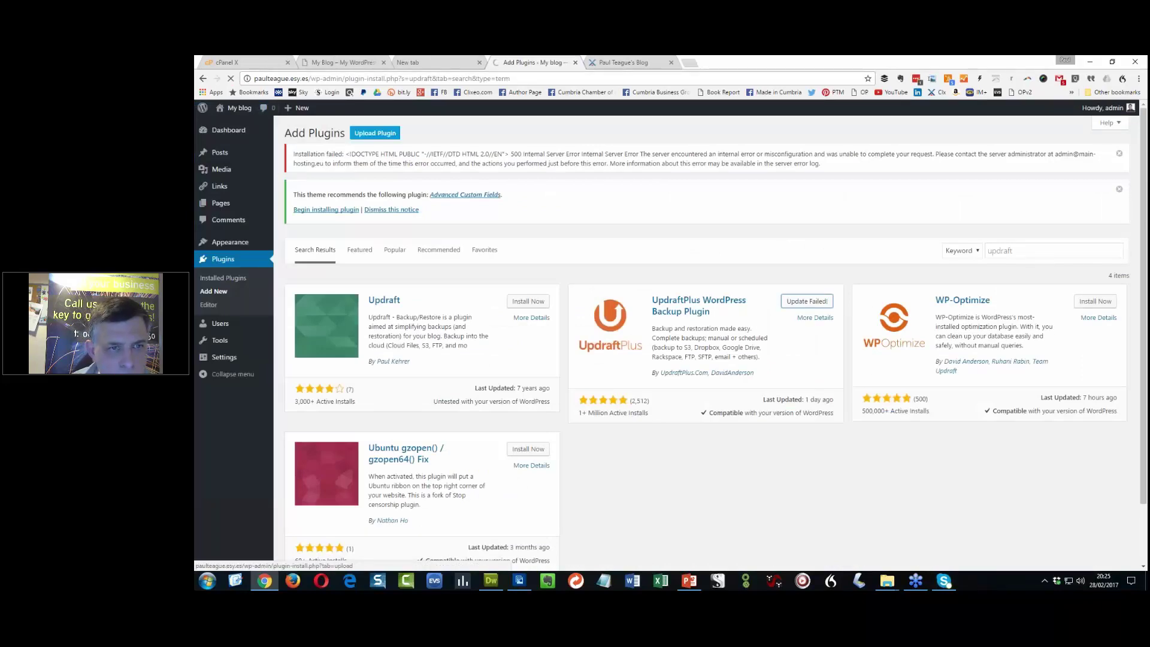
{"action": "left_click", "coordinate": [690, 64]}
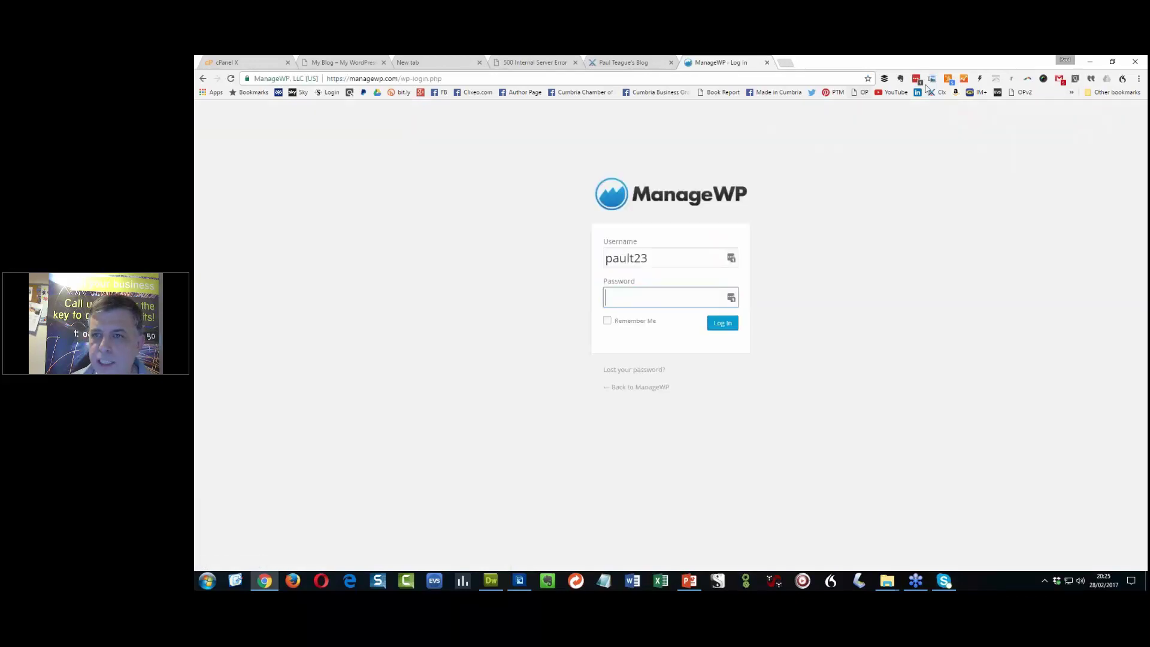
Step: Log in to ManageWP using the saved LastPass password
{"action": "left_click", "coordinate": [915, 79]}
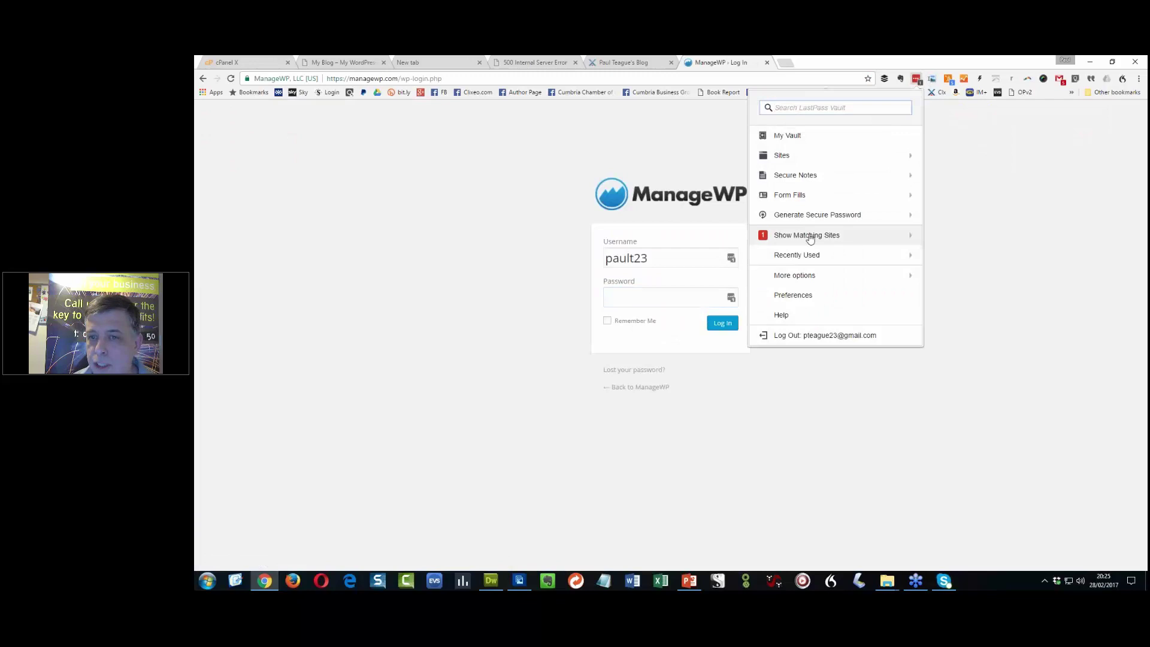
{"action": "left_click", "coordinate": [808, 234]}
{"action": "left_click", "coordinate": [815, 133]}
{"action": "key", "text": "Return"}
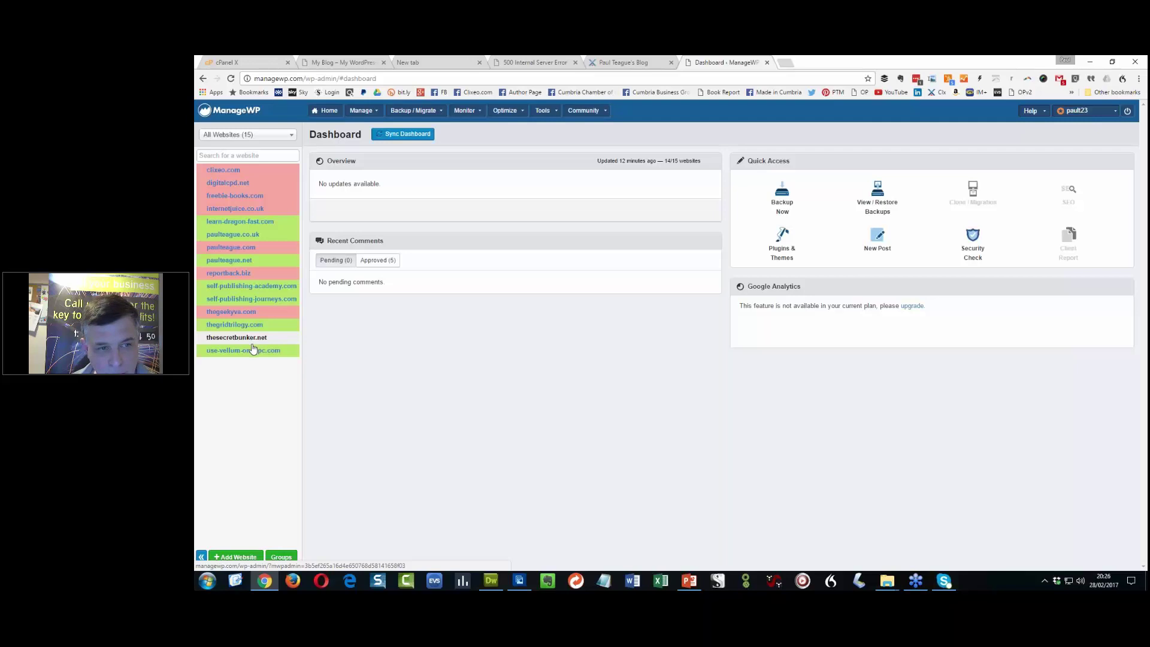
Step: Open paulteague.com's WordPress Site Admin in a new tab and close the ManageWP tab
{"action": "left_click", "coordinate": [250, 248]}
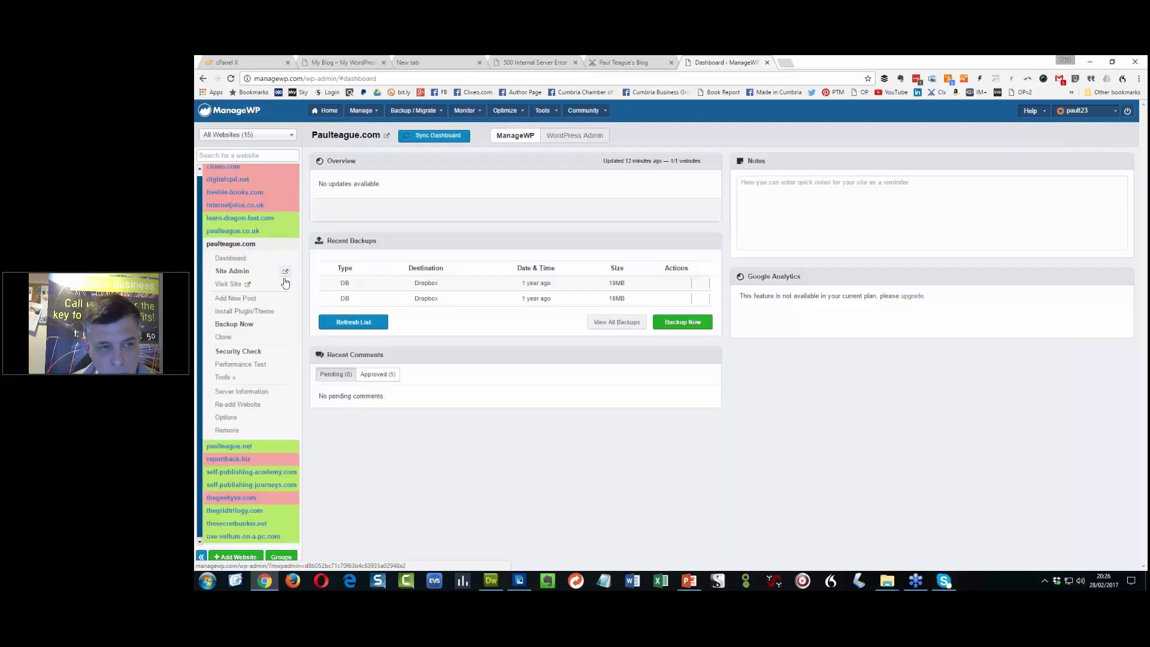
{"action": "left_click", "coordinate": [233, 270]}
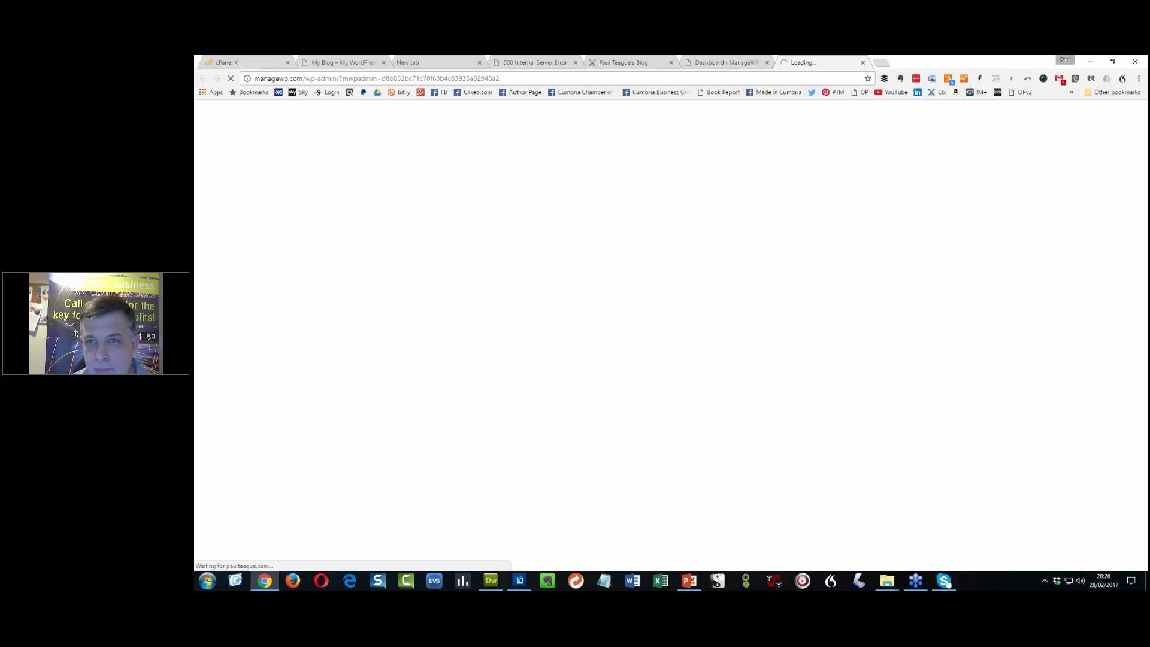
{"action": "left_click", "coordinate": [719, 66]}
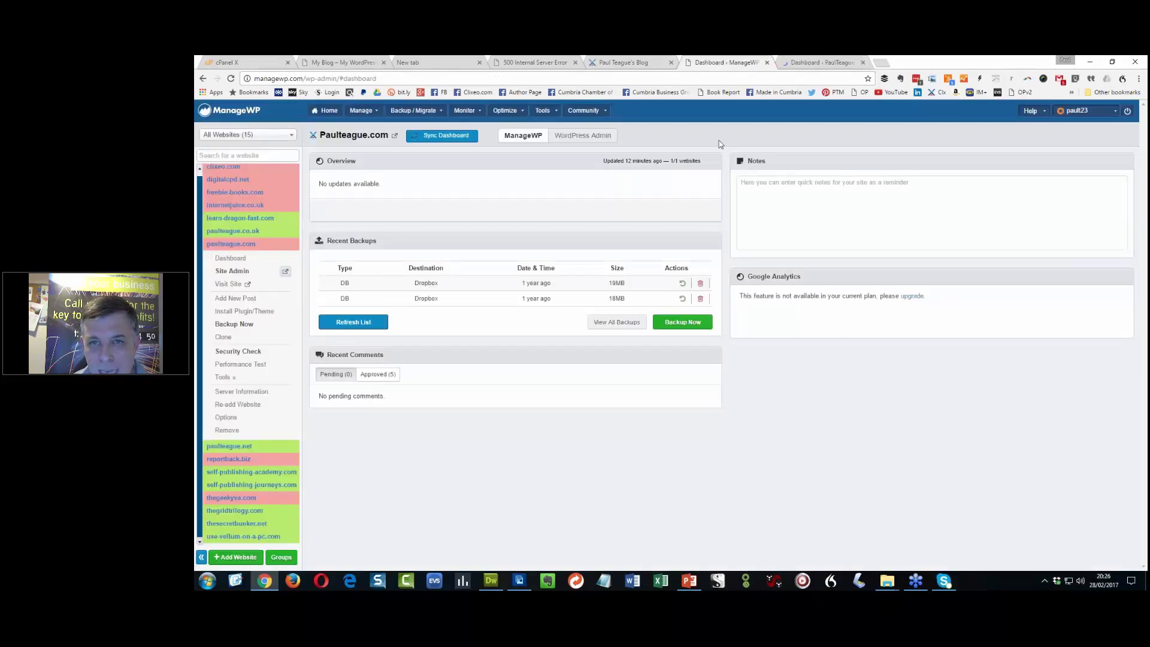
{"action": "left_click", "coordinate": [767, 63]}
{"action": "mouse_move", "coordinate": [238, 391]}
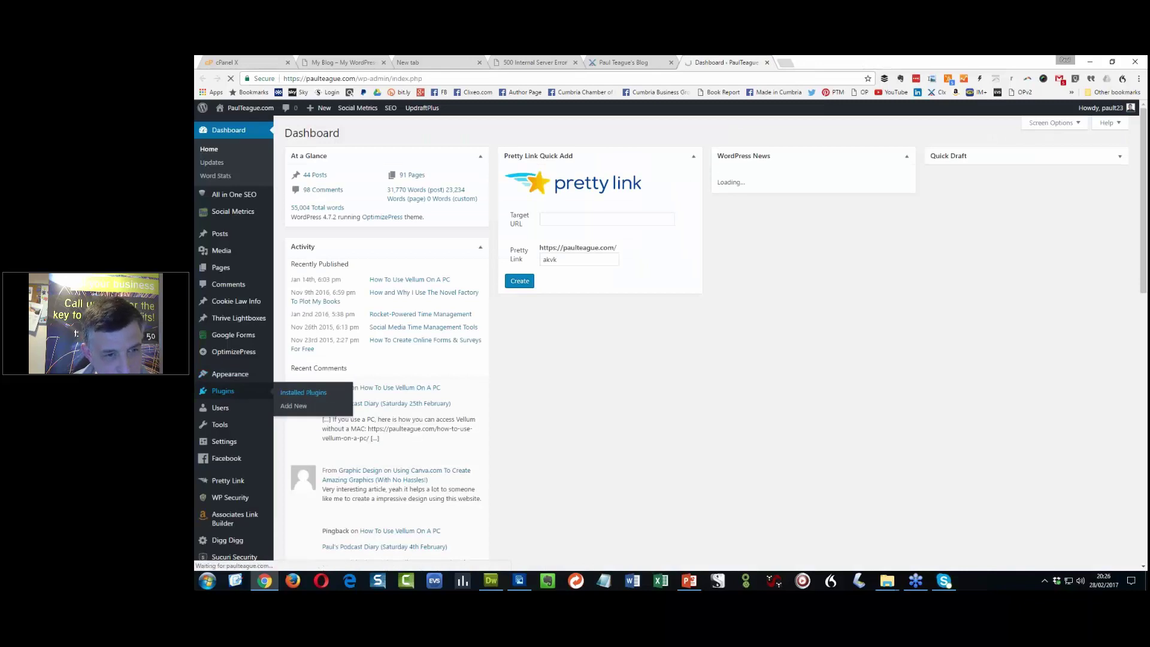
Step: Open UpdraftPlus's Settings link from the Installed Plugins list
{"action": "left_click", "coordinate": [303, 393]}
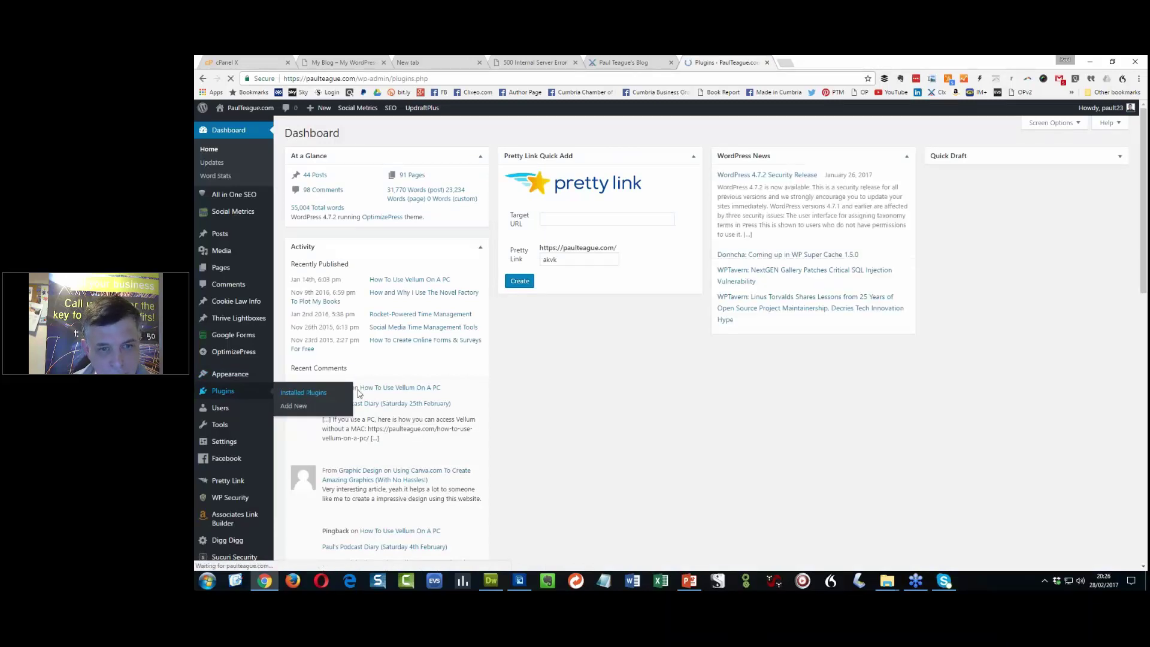
{"action": "scroll", "coordinate": [360, 393], "scroll_direction": "down", "scroll_amount": 1}
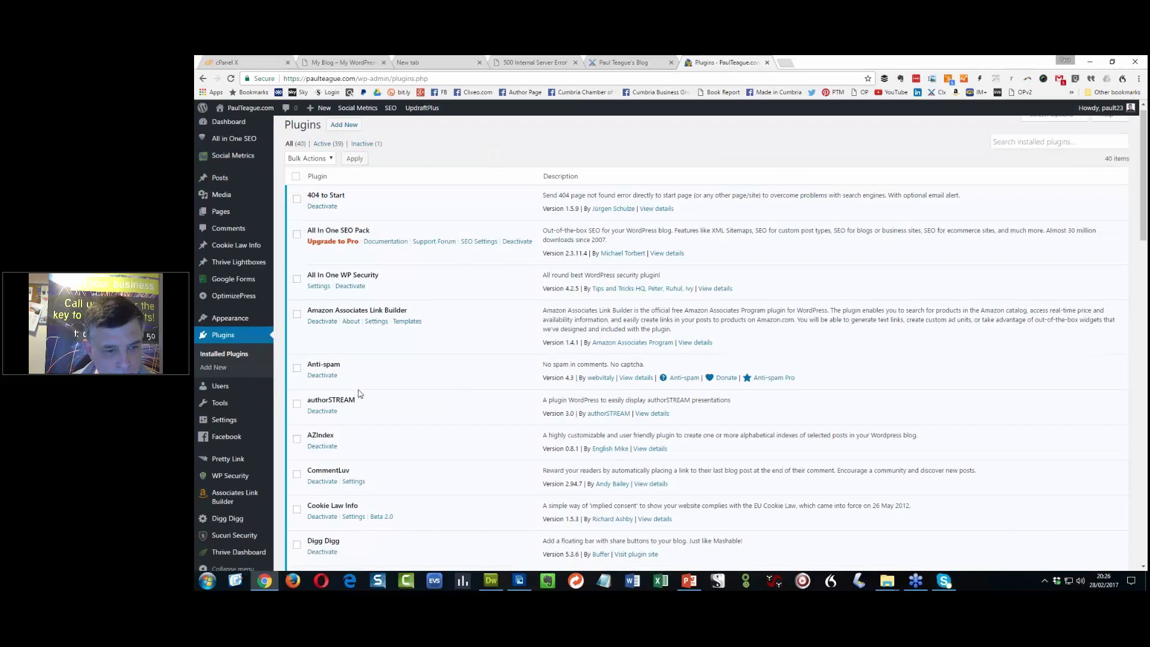
{"action": "scroll", "coordinate": [360, 393], "scroll_direction": "down", "scroll_amount": 6}
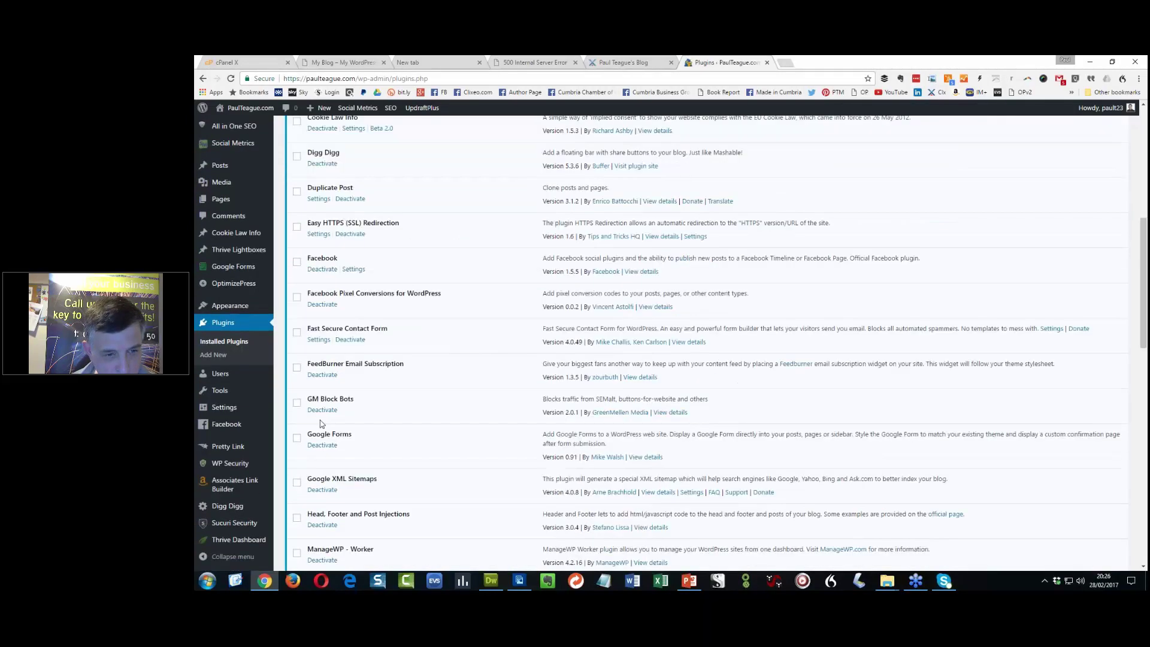
{"action": "scroll", "coordinate": [321, 424], "scroll_direction": "down", "scroll_amount": 1}
{"action": "scroll", "coordinate": [322, 423], "scroll_direction": "down", "scroll_amount": 4}
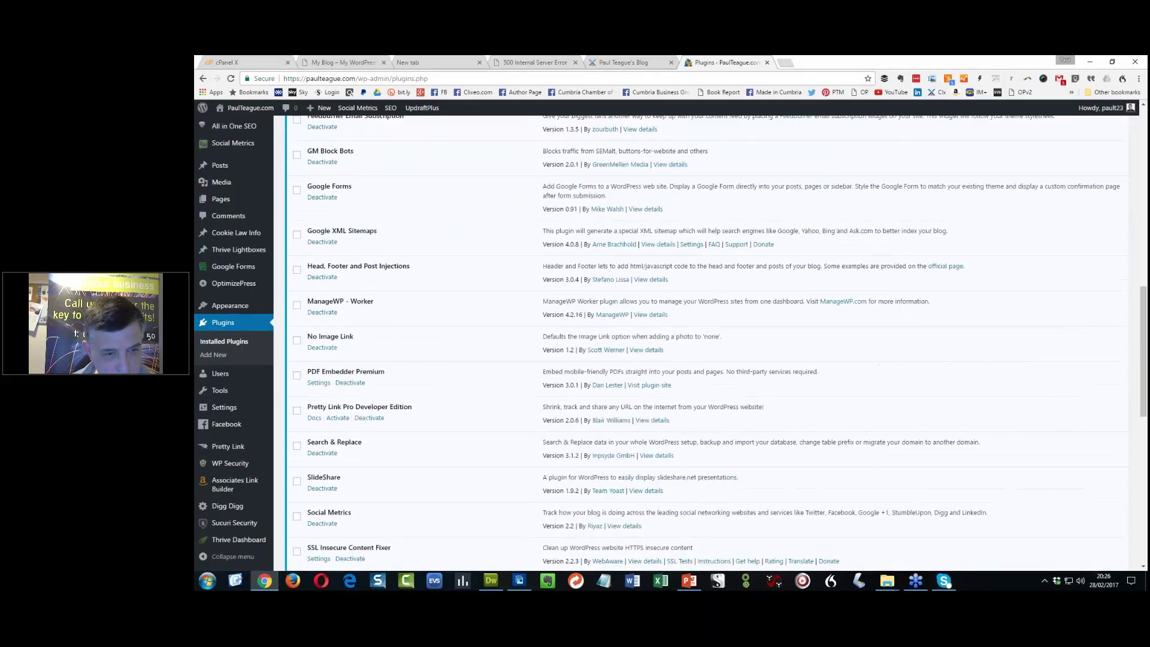
{"action": "scroll", "coordinate": [701, 341], "scroll_direction": "down", "scroll_amount": 3}
{"action": "scroll", "coordinate": [701, 341], "scroll_direction": "down", "scroll_amount": 2}
{"action": "scroll", "coordinate": [441, 435], "scroll_direction": "down", "scroll_amount": 1}
{"action": "left_click", "coordinate": [441, 432]}
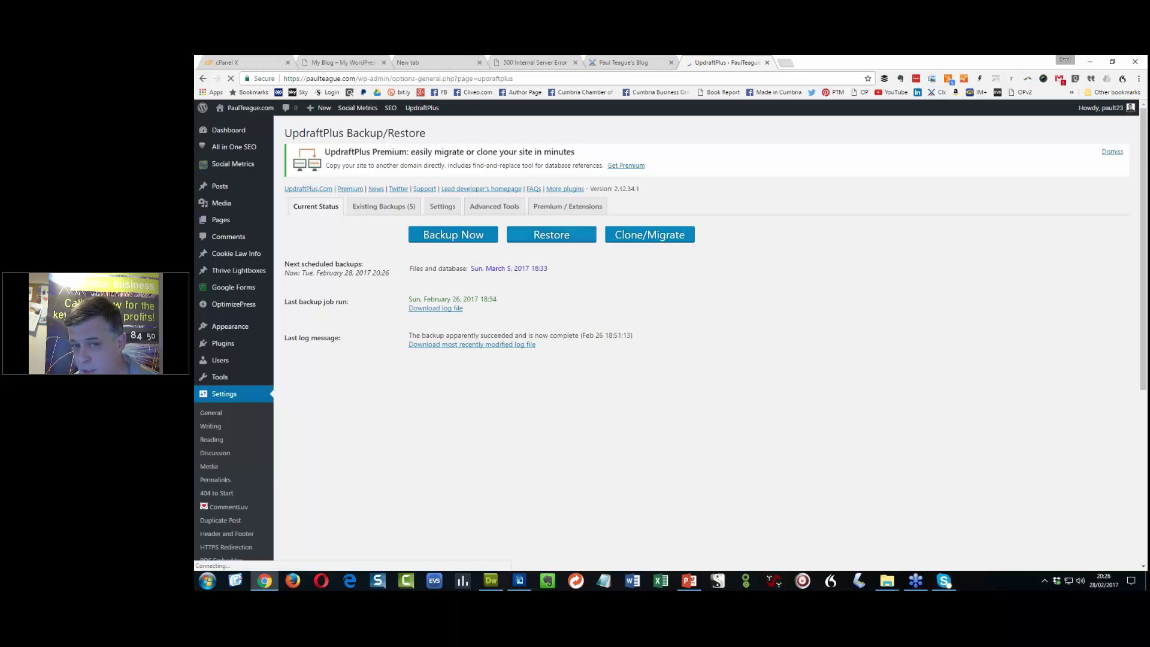
Step: Keep Weekly file and database backup schedules retaining 5 each, and save the UpdraftPlus settings
{"action": "left_click", "coordinate": [442, 209]}
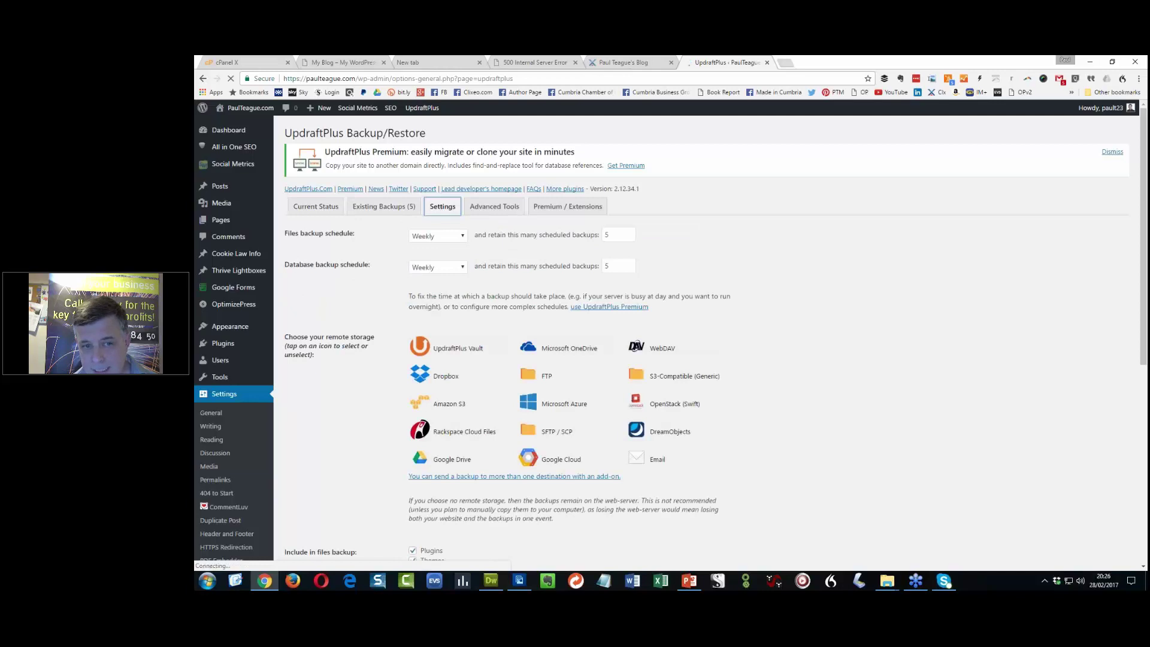
{"action": "left_click", "coordinate": [461, 237]}
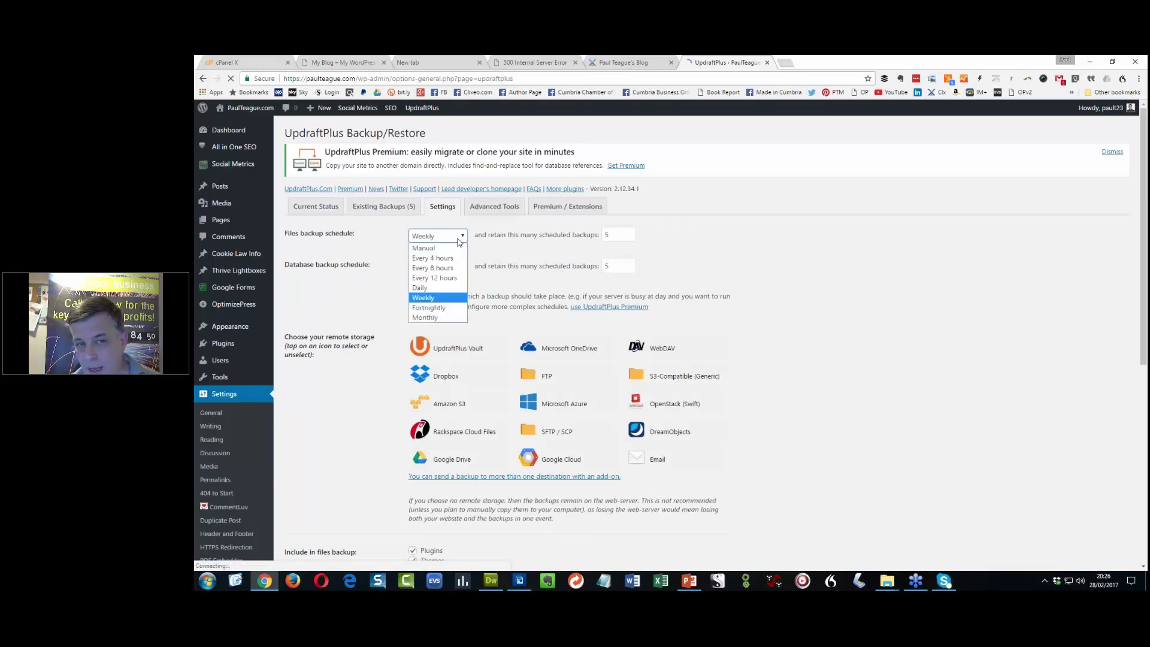
{"action": "left_click", "coordinate": [441, 298]}
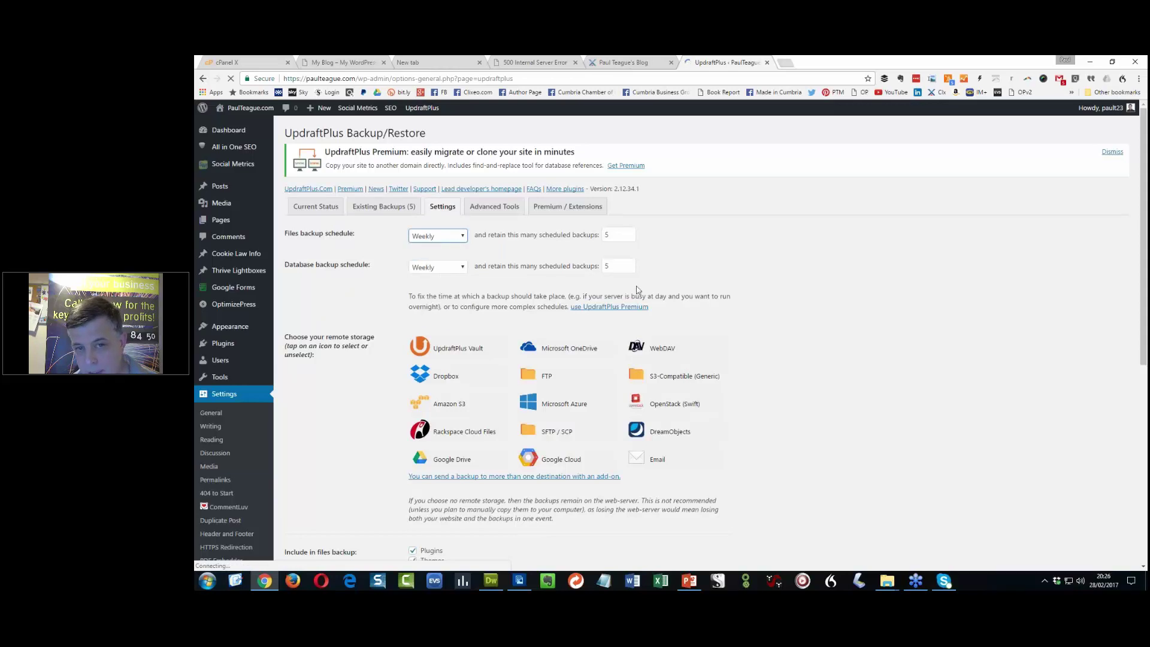
{"action": "left_click", "coordinate": [612, 239]}
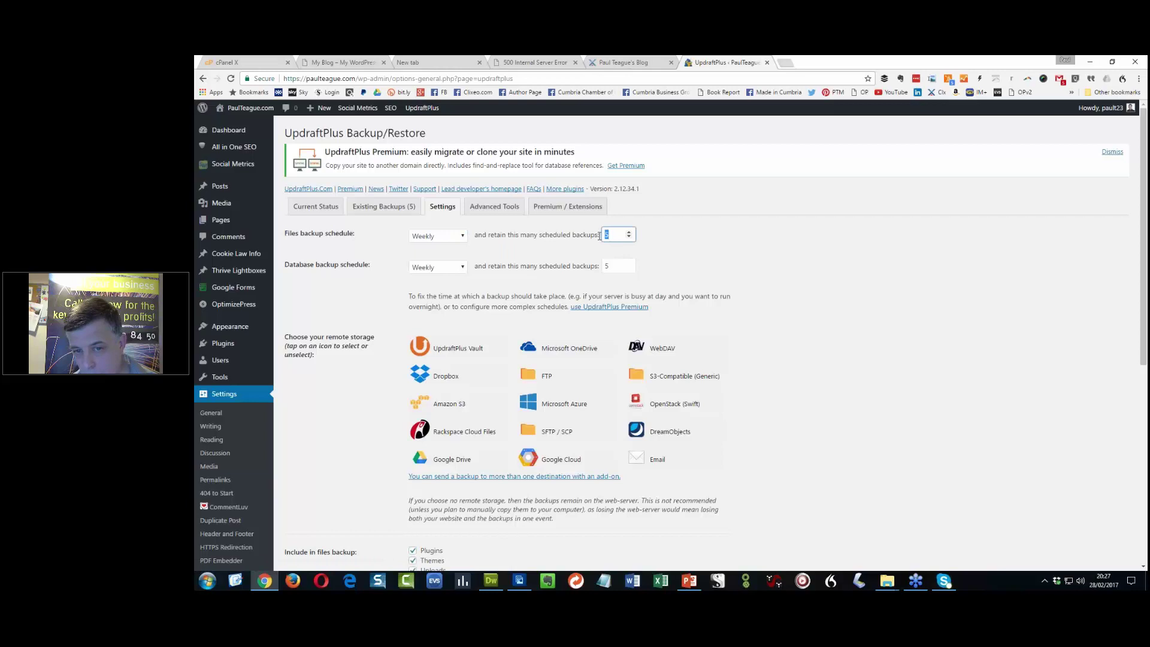
{"action": "scroll", "coordinate": [812, 367], "scroll_direction": "down", "scroll_amount": 3}
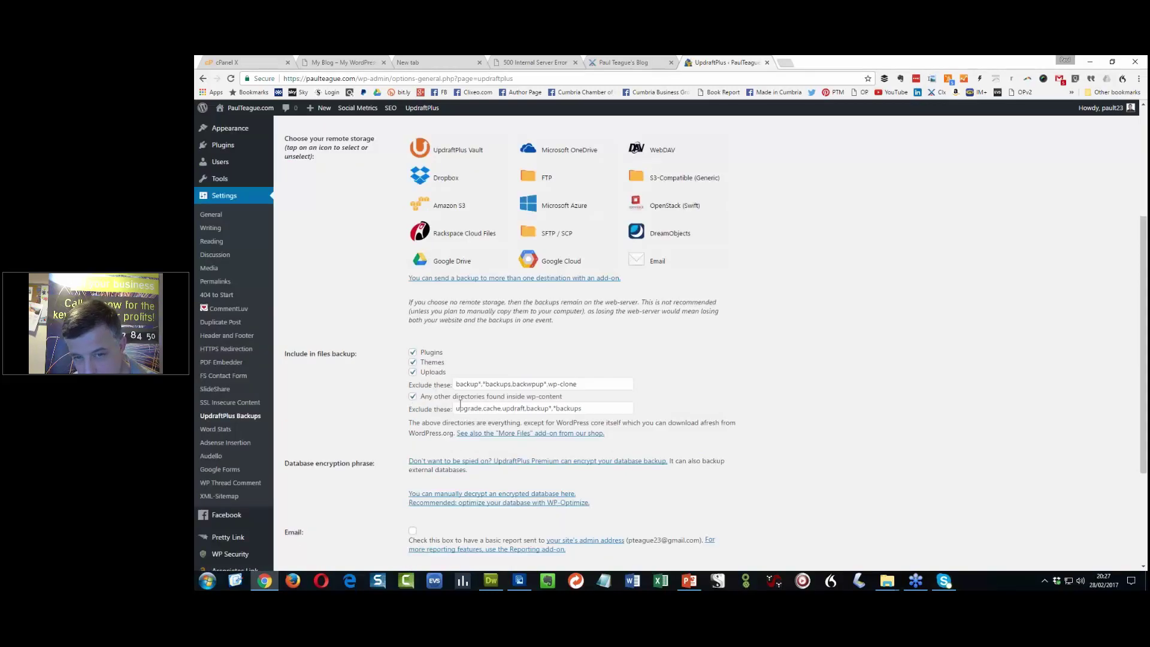
{"action": "scroll", "coordinate": [515, 407], "scroll_direction": "down", "scroll_amount": 1}
{"action": "scroll", "coordinate": [514, 406], "scroll_direction": "down", "scroll_amount": 3}
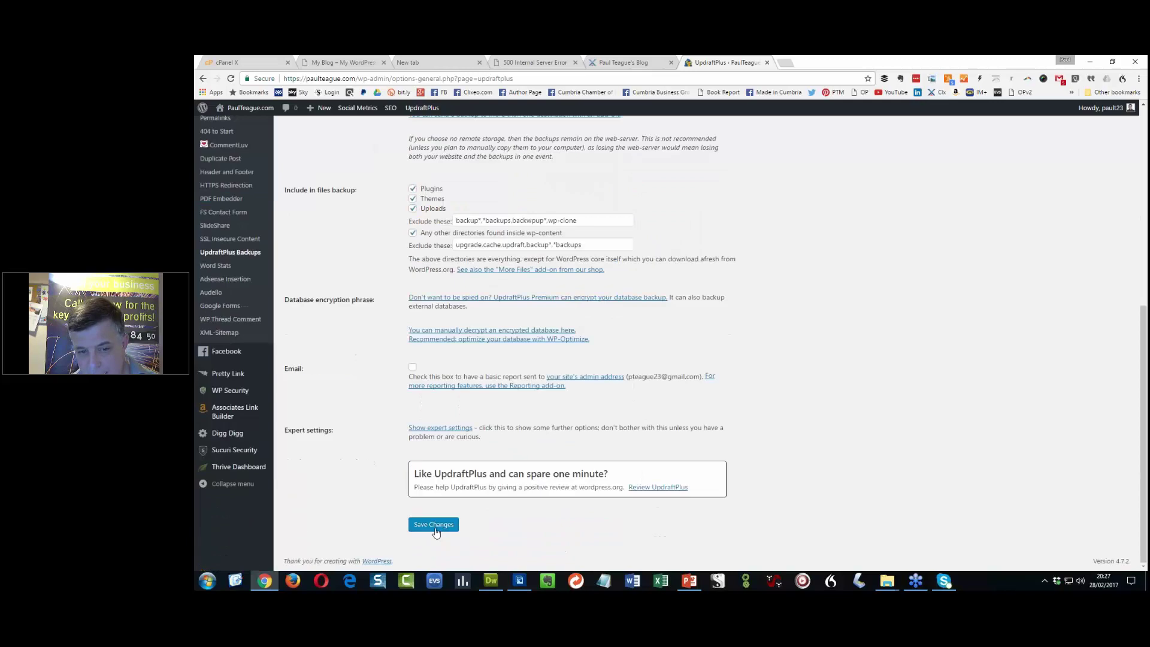
{"action": "left_click", "coordinate": [438, 524]}
{"action": "left_click", "coordinate": [383, 206]}
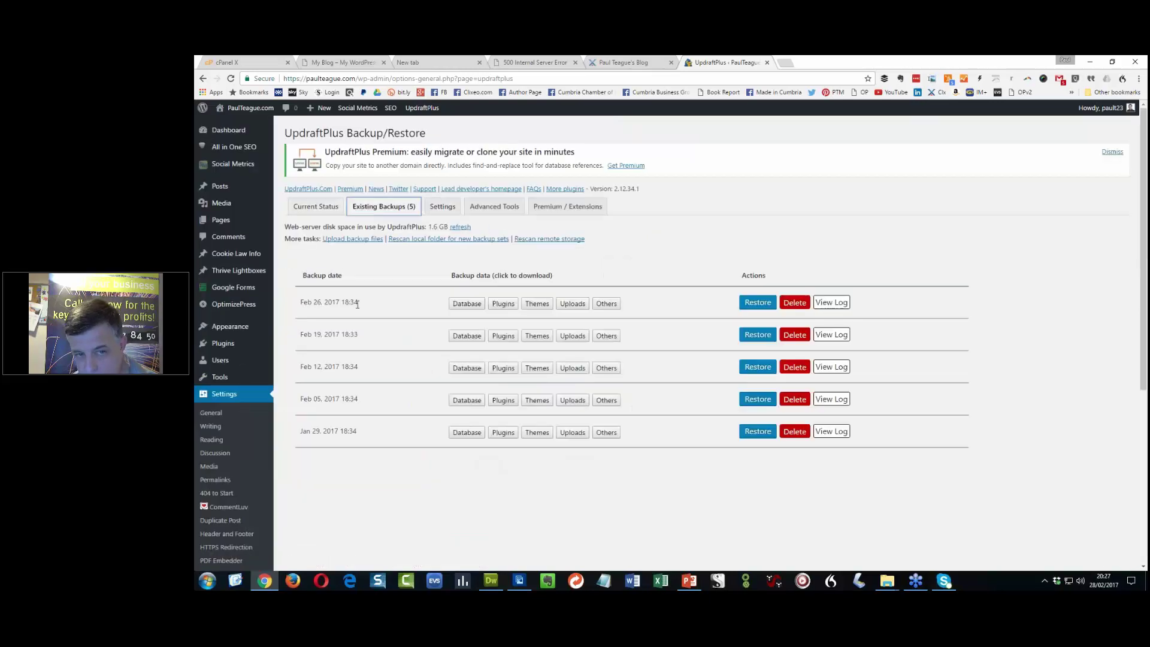
Step: Point out the older UpdraftPlus backups, then start the PowerPoint slide show from the current slide
{"action": "left_click_drag", "start_coordinate": [363, 444], "coordinate": [309, 339]}
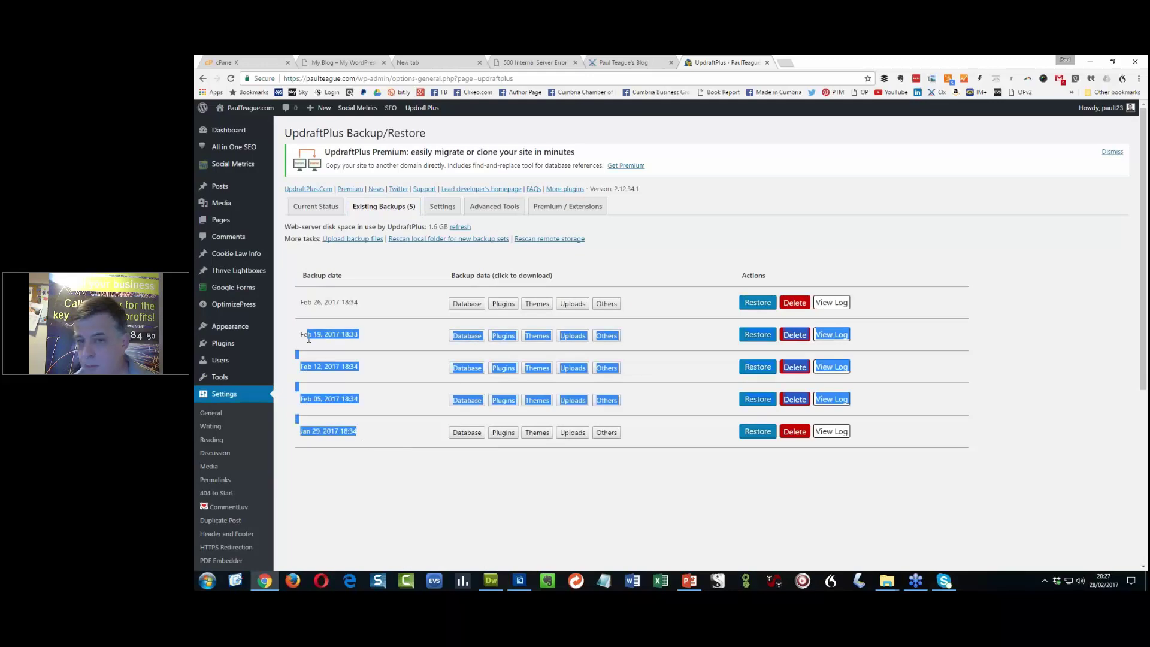
{"action": "left_click", "coordinate": [309, 339]}
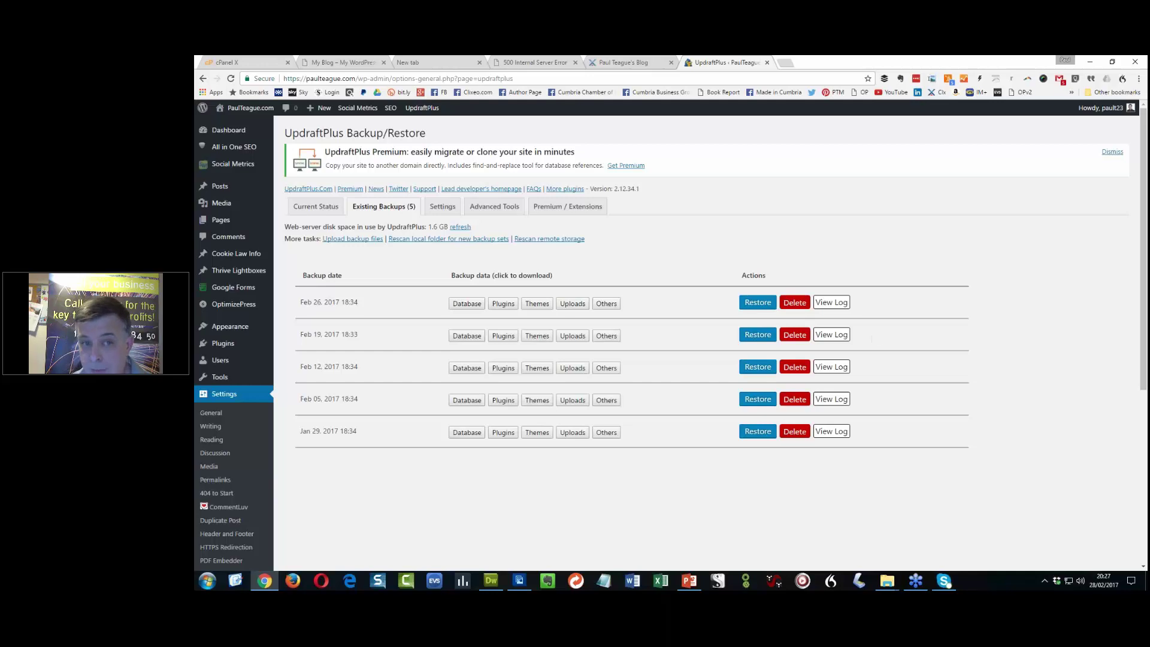
{"action": "left_click", "coordinate": [442, 206]}
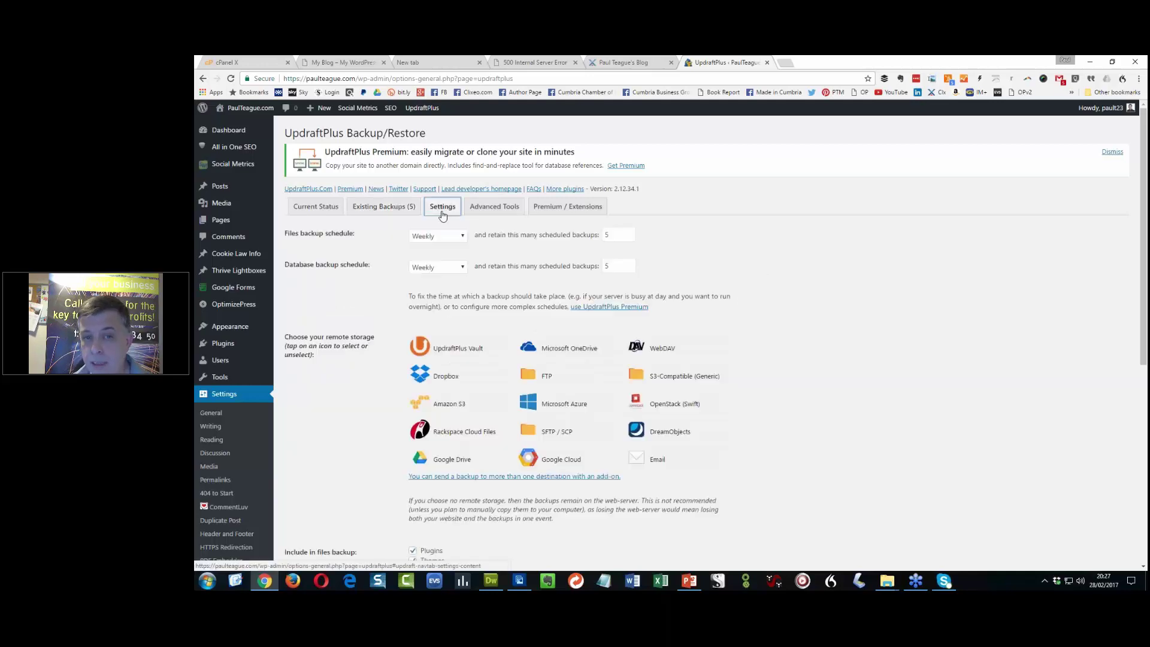
{"action": "left_click", "coordinate": [327, 207]}
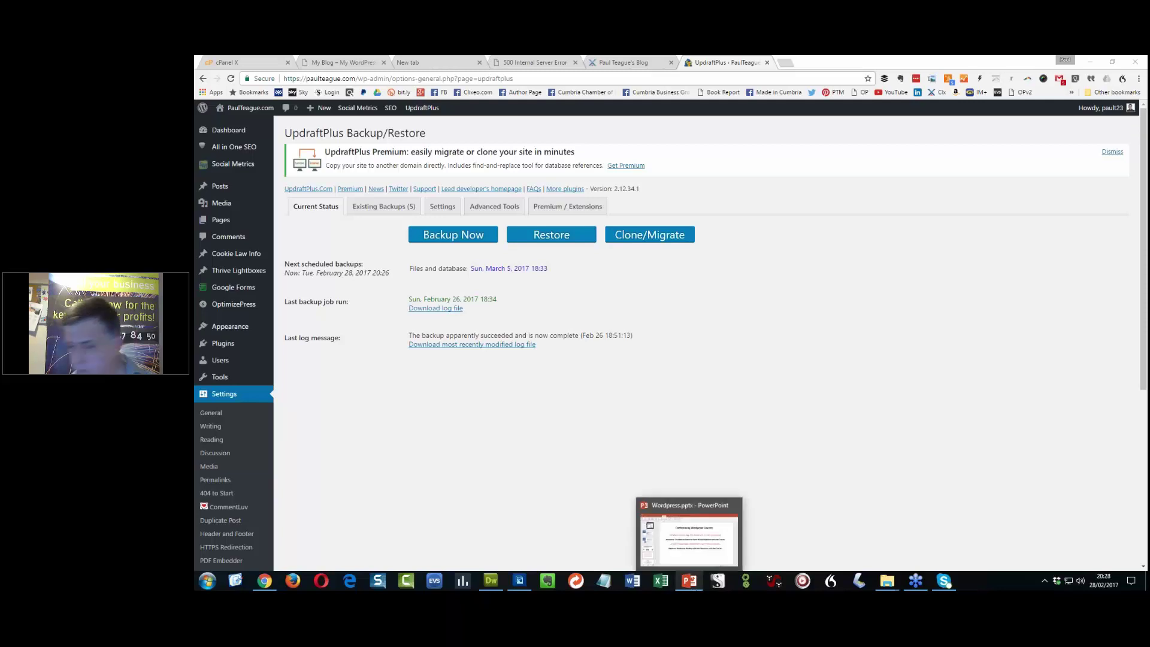
{"action": "left_click", "coordinate": [697, 585]}
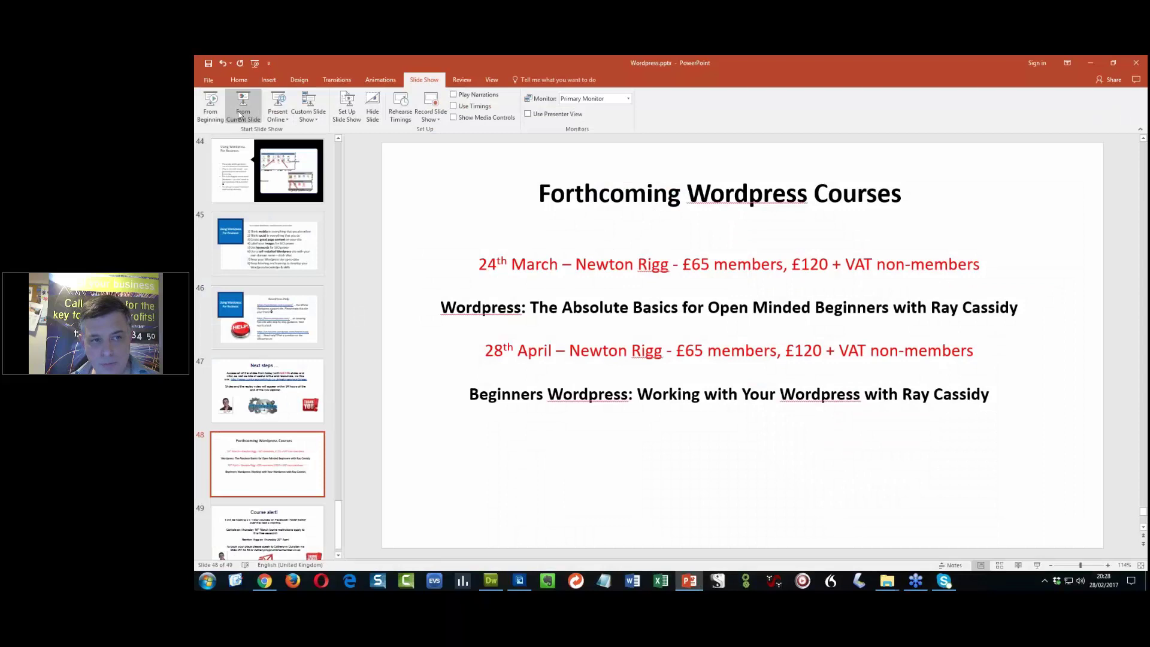
{"action": "left_click", "coordinate": [240, 115]}
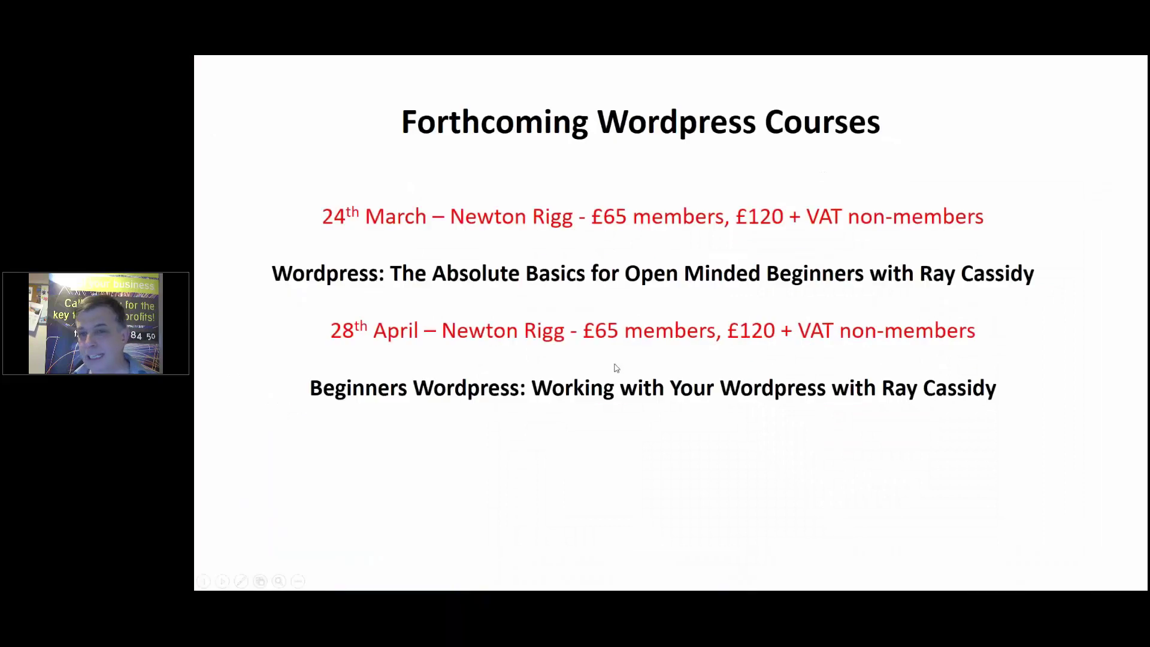